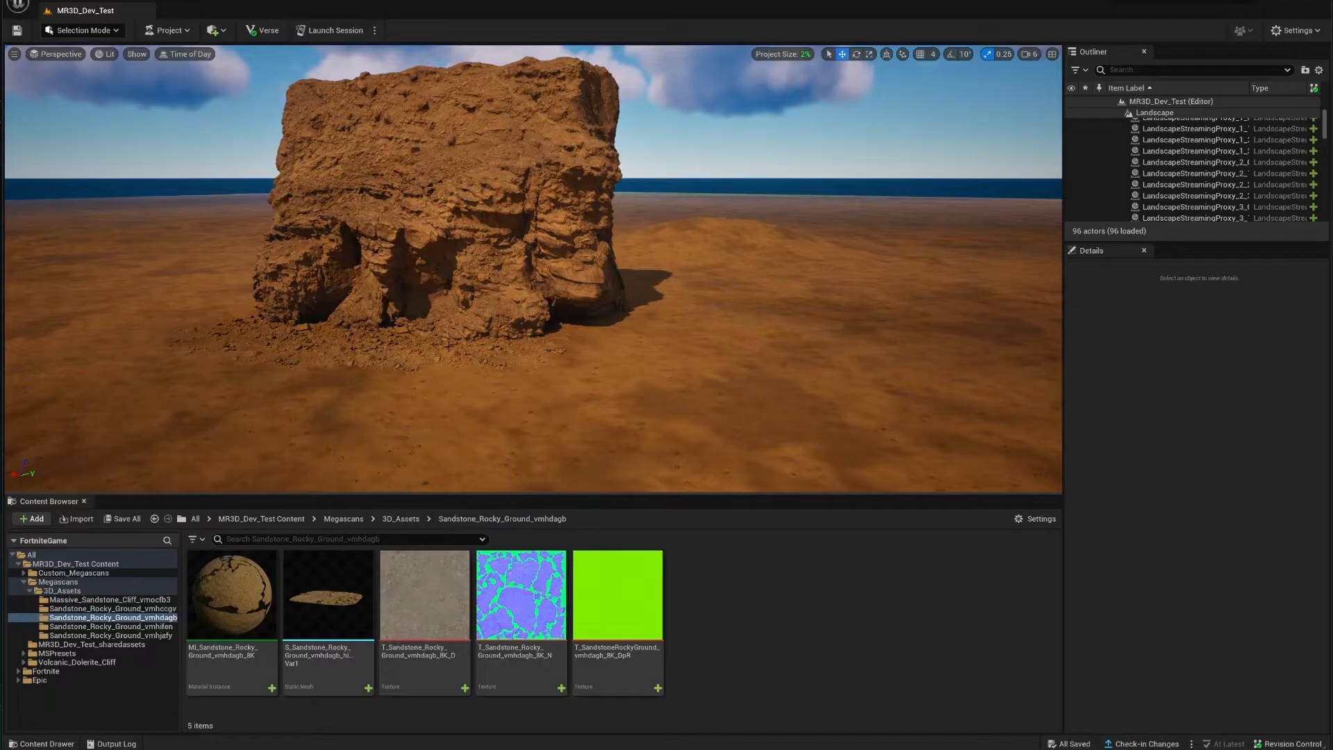
Step: Select the landscape ground and the small rocky ground mesh, then clear the selection
{"action": "left_click", "coordinate": [507, 347]}
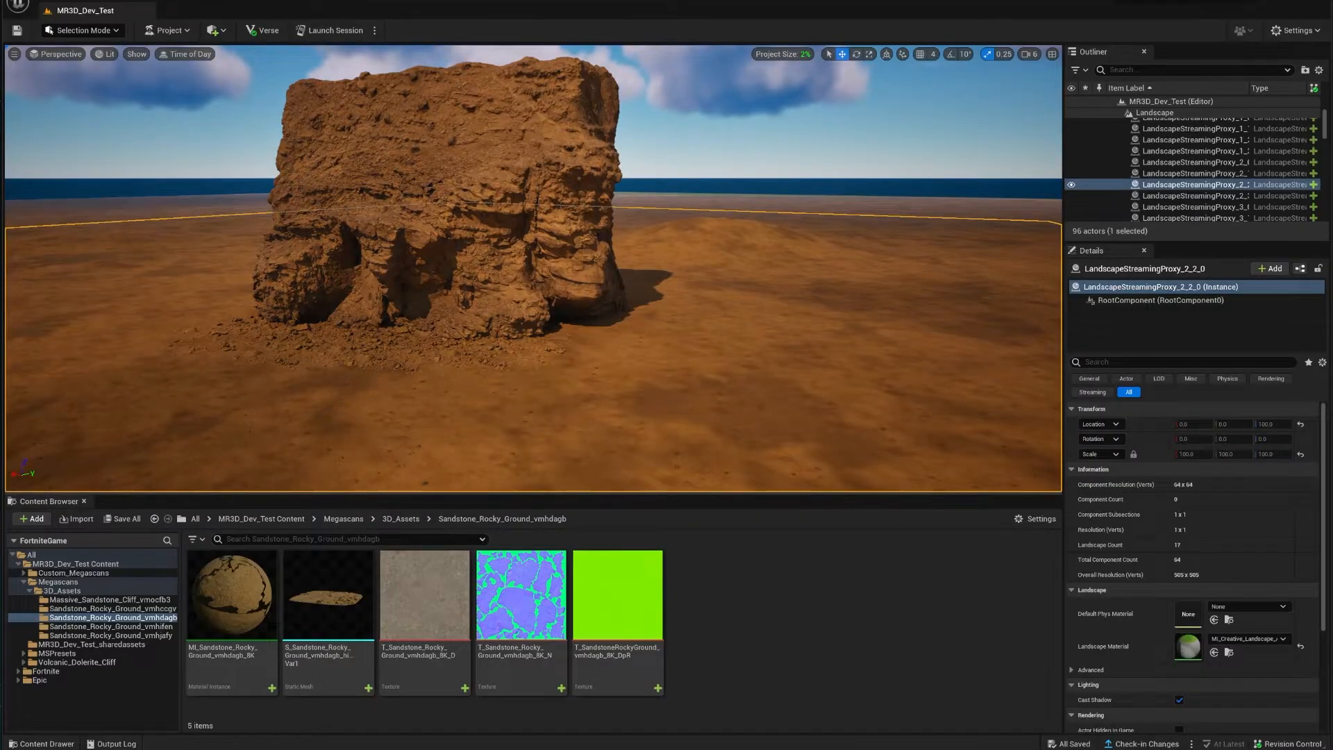
{"action": "left_click", "coordinate": [501, 346]}
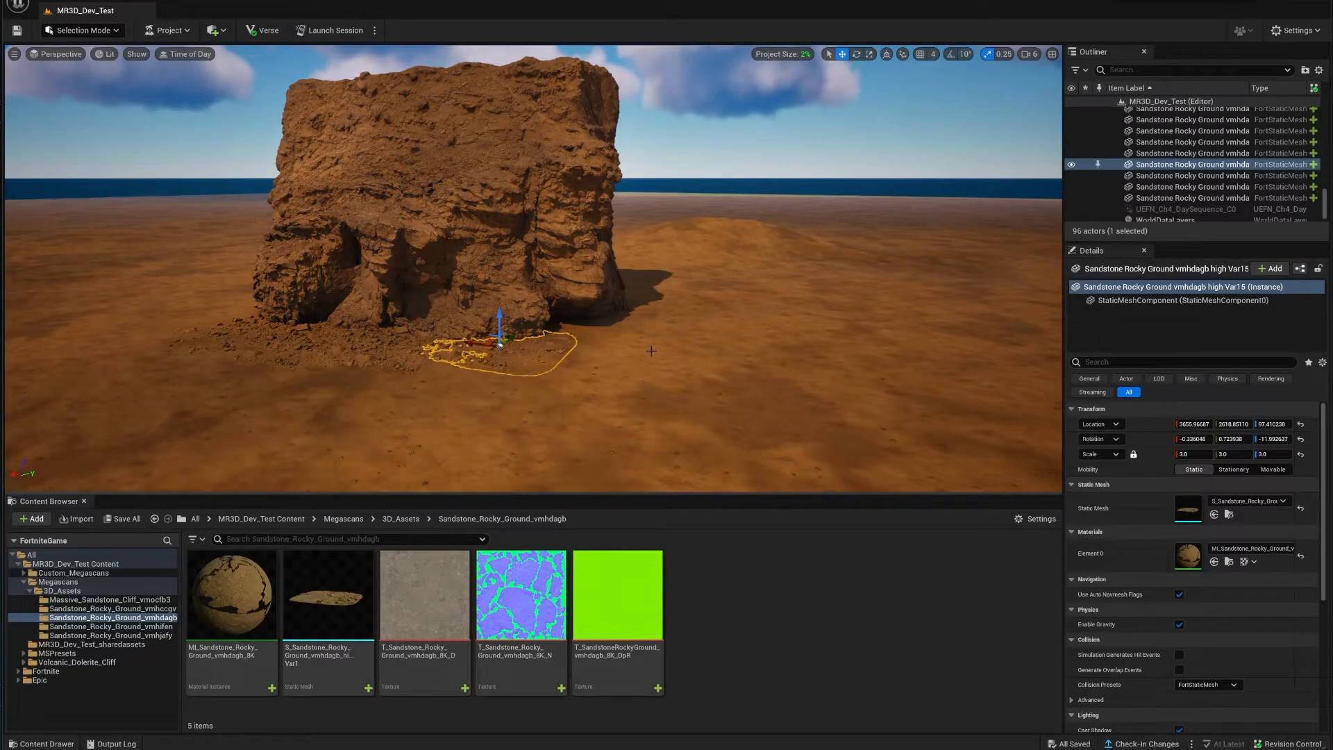
{"action": "key", "text": "w"}
{"action": "right_click_drag", "start_coordinate": [776, 341], "coordinate": [854, 306]}
{"action": "left_click", "coordinate": [546, 330]}
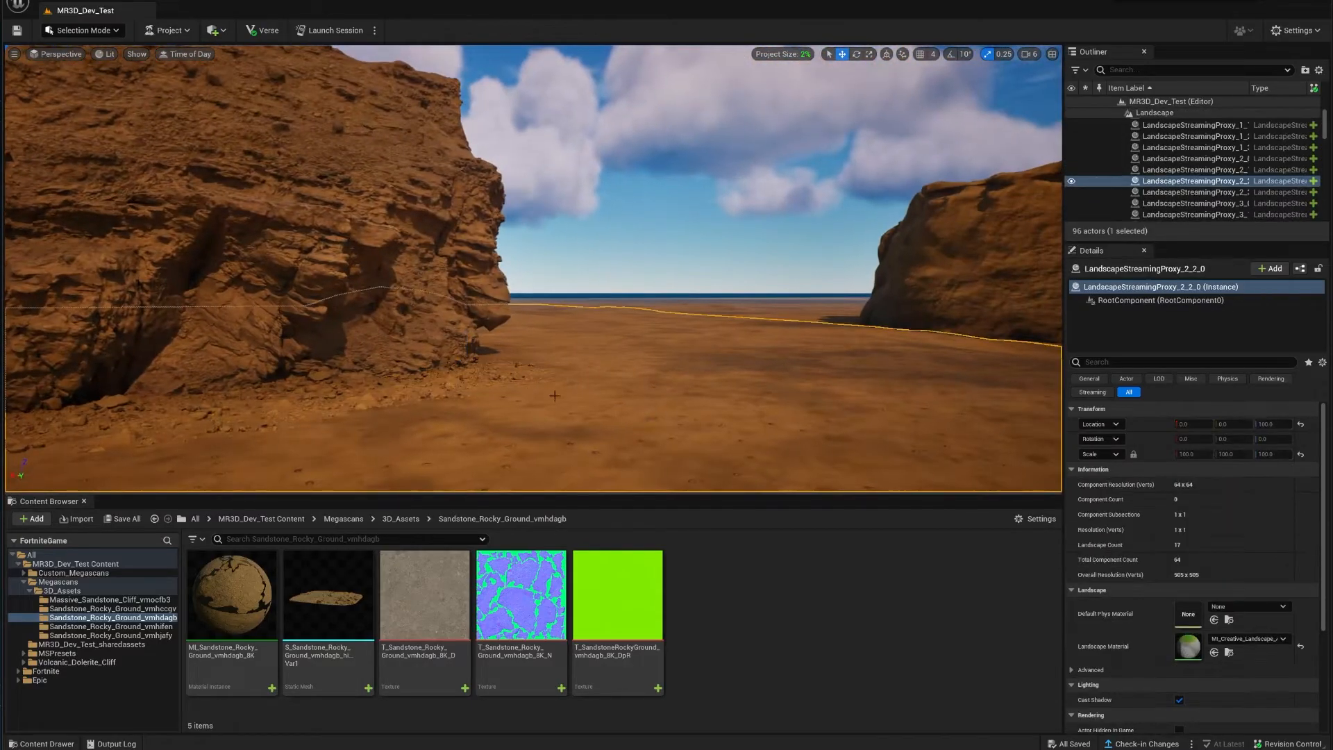
{"action": "key", "text": "Escape"}
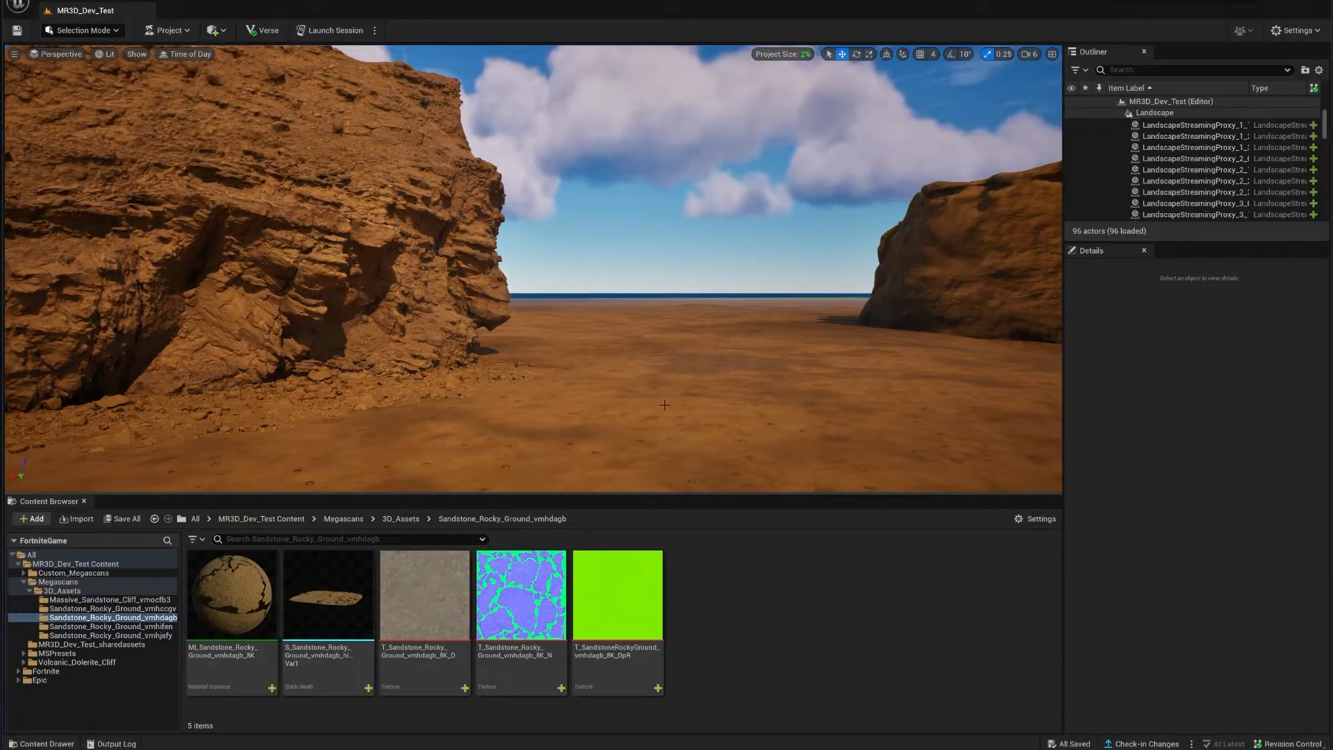
Step: Fly the camera between the two cliffs toward the distant rock formation
{"action": "right_click_drag", "start_coordinate": [665, 405], "coordinate": [809, 402]}
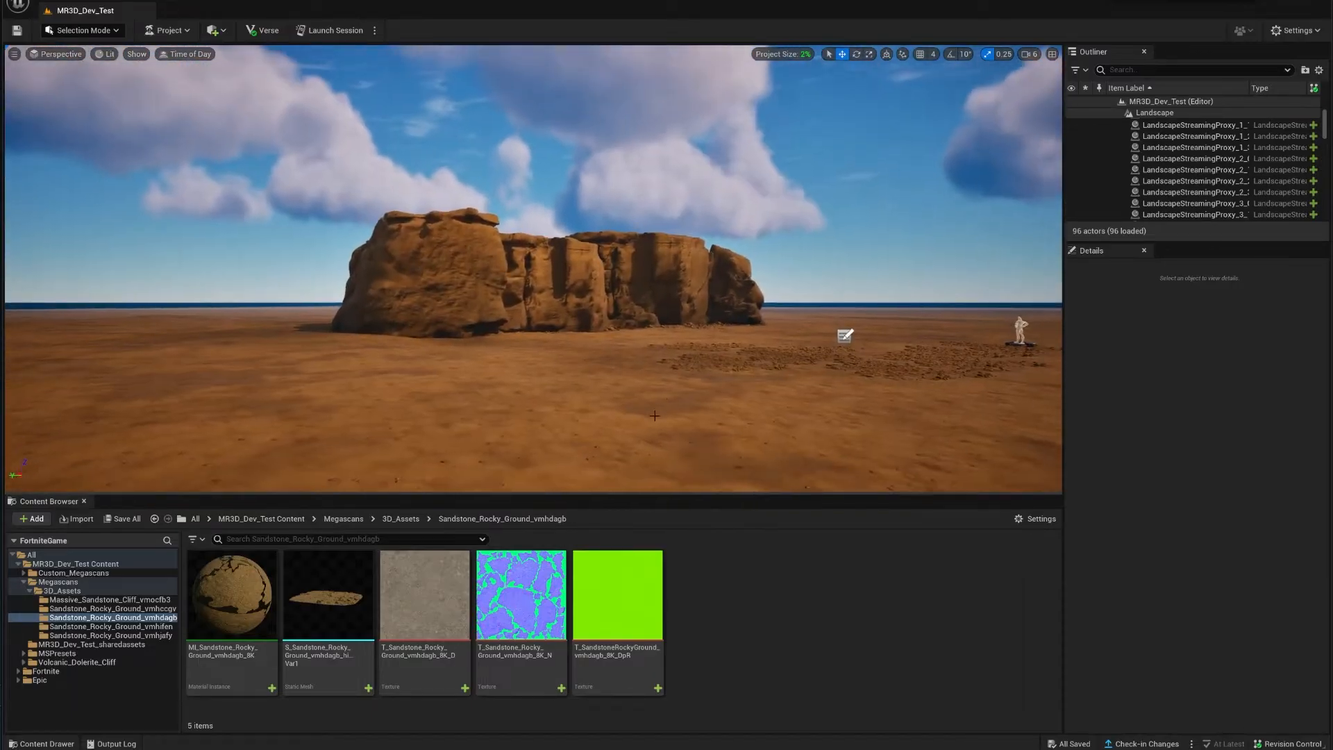
{"action": "right_click_drag", "start_coordinate": [670, 396], "coordinate": [606, 418]}
{"action": "key", "text": "d"}
{"action": "key", "text": "w"}
{"action": "key", "text": "s"}
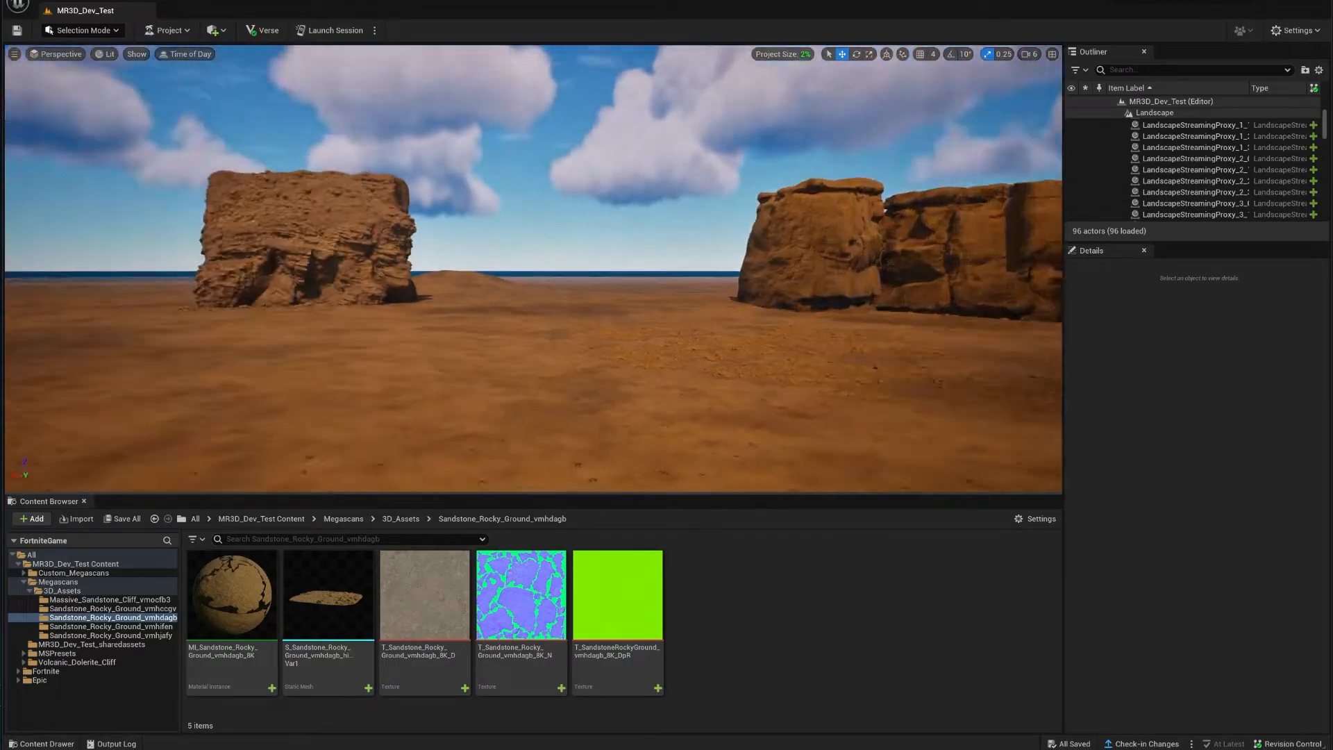
{"action": "right_click_drag", "start_coordinate": [715, 354], "coordinate": [745, 327]}
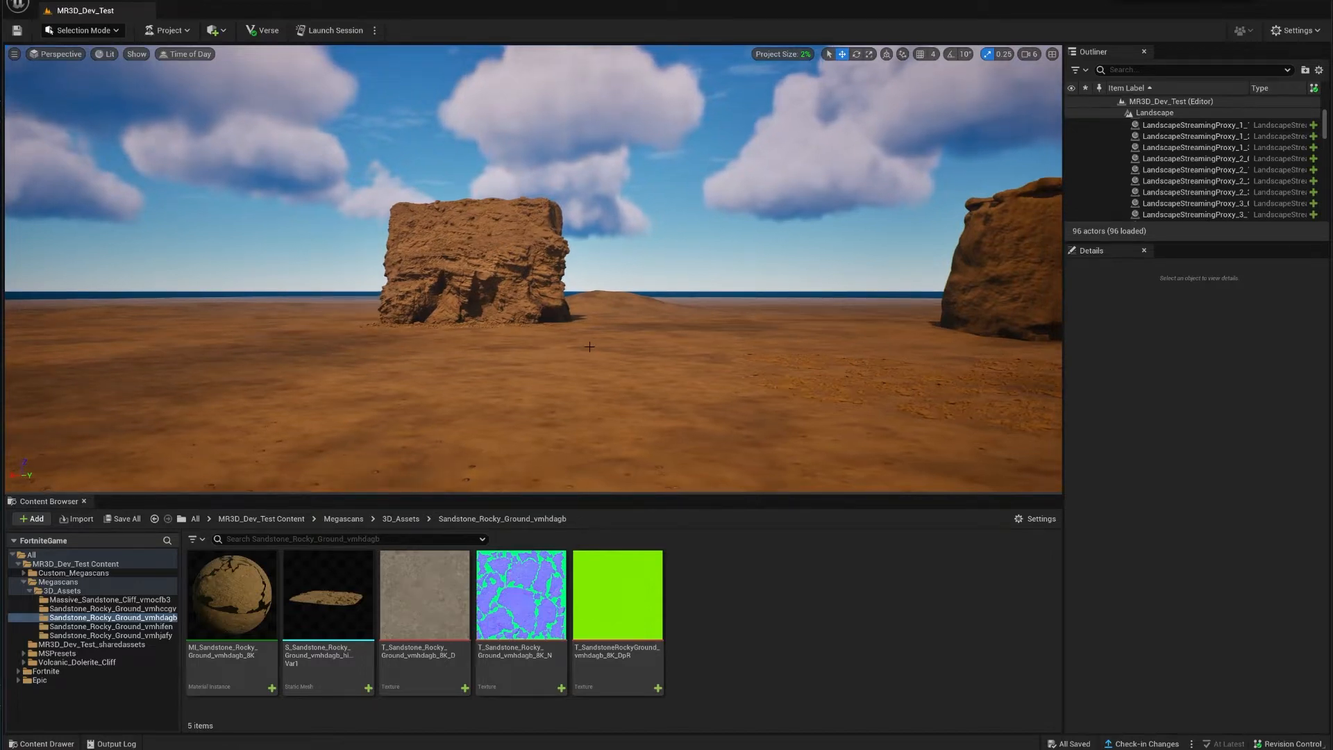
{"action": "right_click_drag", "start_coordinate": [590, 346], "coordinate": [649, 375]}
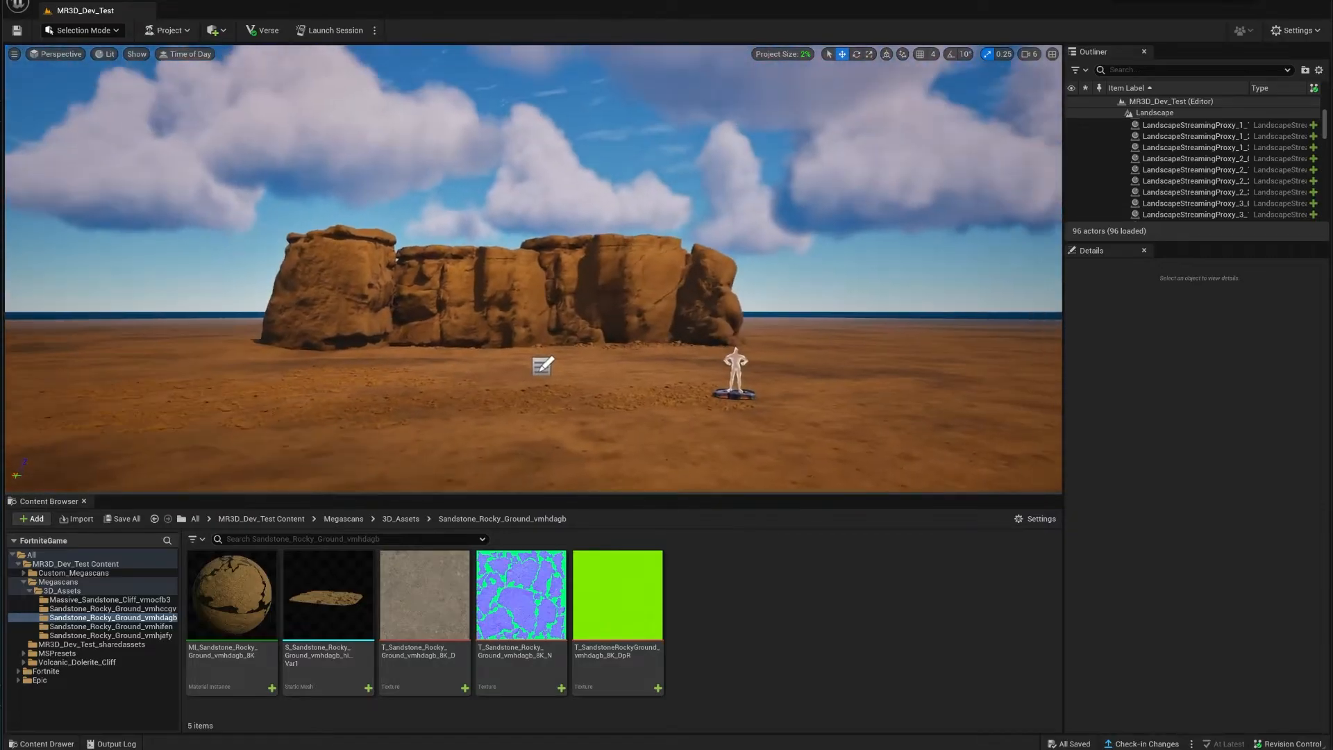
{"action": "mouse_move", "coordinate": [533, 278]}
{"action": "right_mouse_down"}
{"action": "mouse_move", "coordinate": [536, 312]}
{"action": "mouse_move", "coordinate": [444, 368]}
{"action": "mouse_move", "coordinate": [576, 366]}
{"action": "mouse_move", "coordinate": [609, 307]}
{"action": "mouse_move", "coordinate": [527, 281]}
{"action": "mouse_move", "coordinate": [432, 280]}
{"action": "right_mouse_up"}
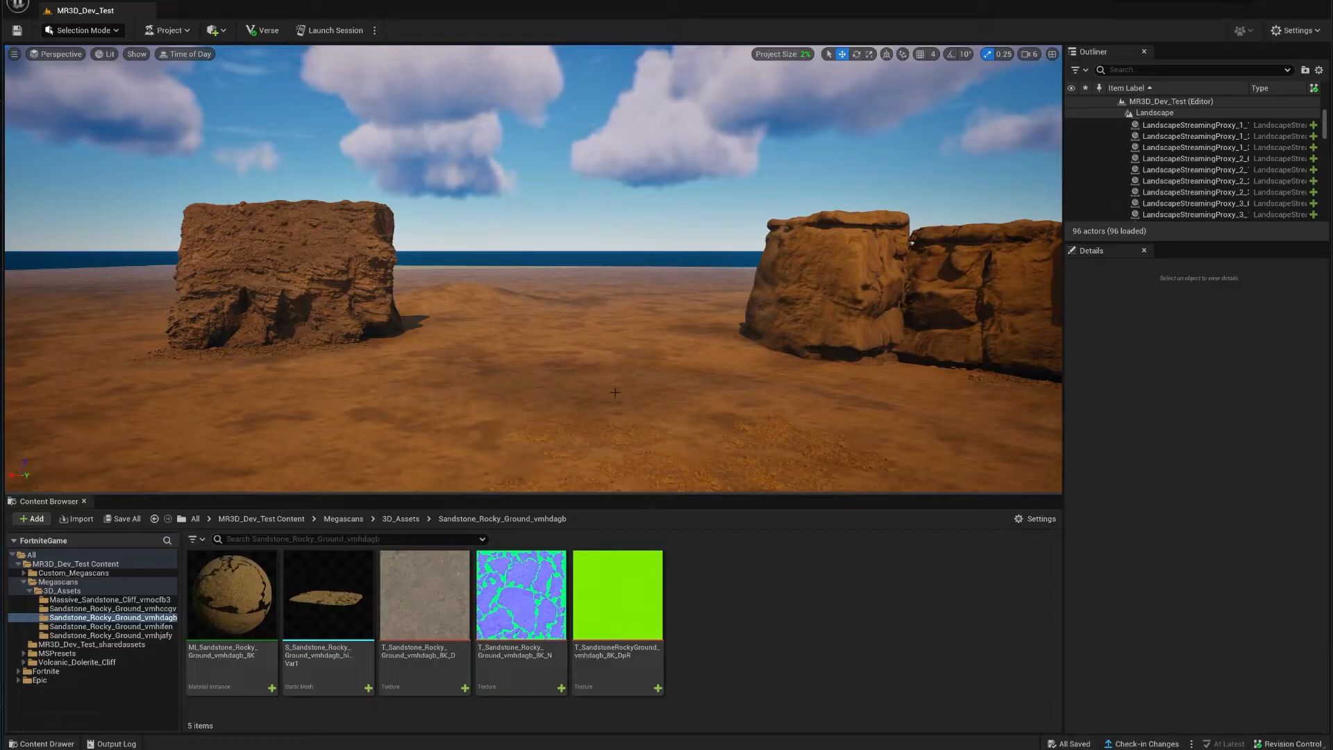
{"action": "right_click_drag", "start_coordinate": [609, 408], "coordinate": [620, 432]}
{"action": "mouse_move", "coordinate": [792, 459]}
{"action": "right_mouse_down"}
{"action": "mouse_move", "coordinate": [792, 445]}
{"action": "mouse_move", "coordinate": [806, 448]}
{"action": "mouse_move", "coordinate": [798, 423]}
{"action": "mouse_move", "coordinate": [833, 448]}
{"action": "mouse_move", "coordinate": [708, 417]}
{"action": "mouse_move", "coordinate": [694, 448]}
{"action": "mouse_move", "coordinate": [775, 454]}
{"action": "right_mouse_up"}
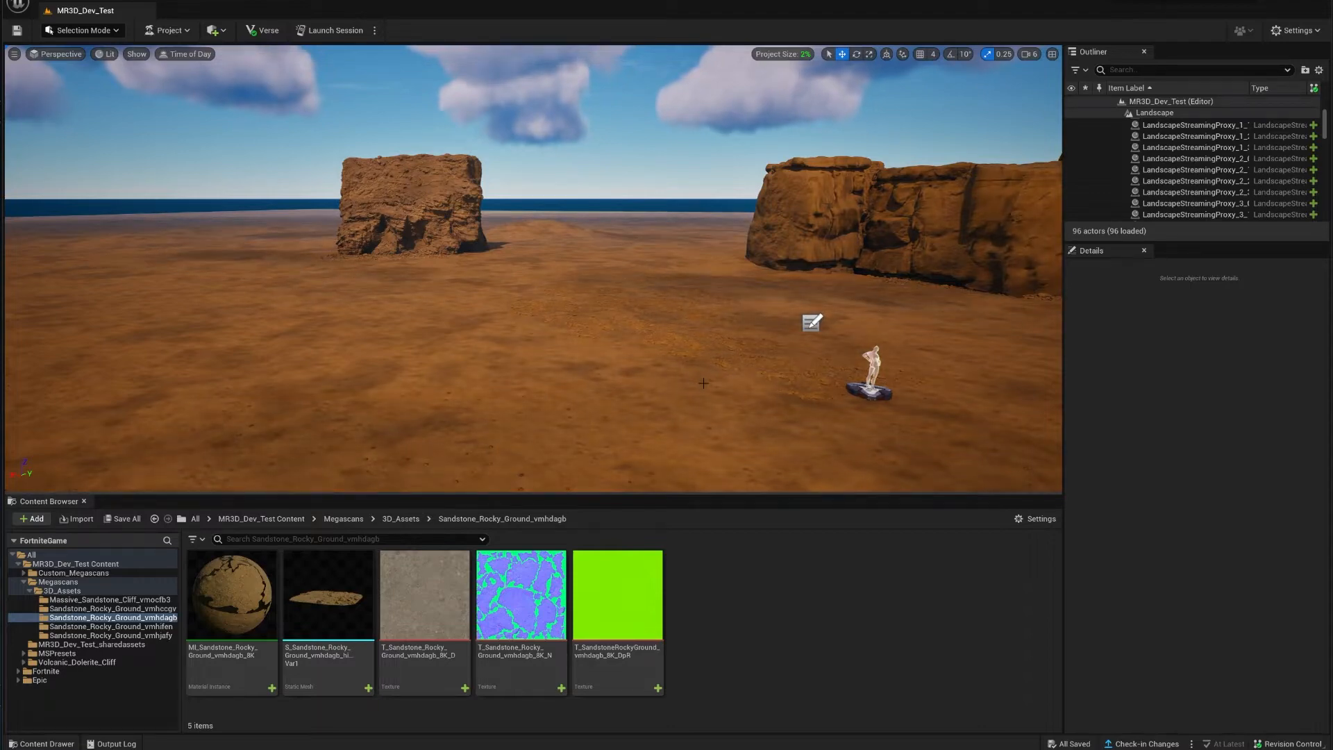
{"action": "right_click_drag", "start_coordinate": [709, 337], "coordinate": [788, 322]}
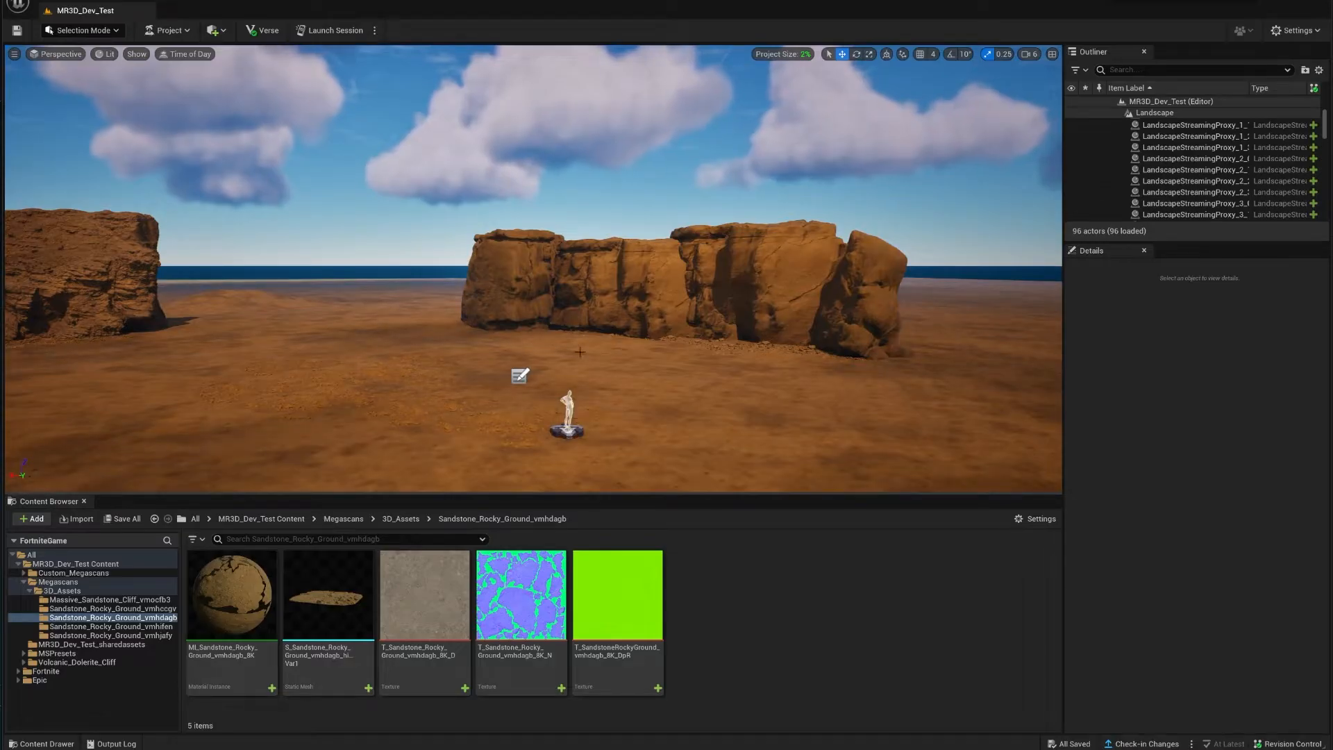
Step: Dismiss the Place Actors list, fly toward the rocks, and go up to MR3D_Dev_Test Content
{"action": "left_click", "coordinate": [214, 31]}
{"action": "left_click", "coordinate": [624, 416]}
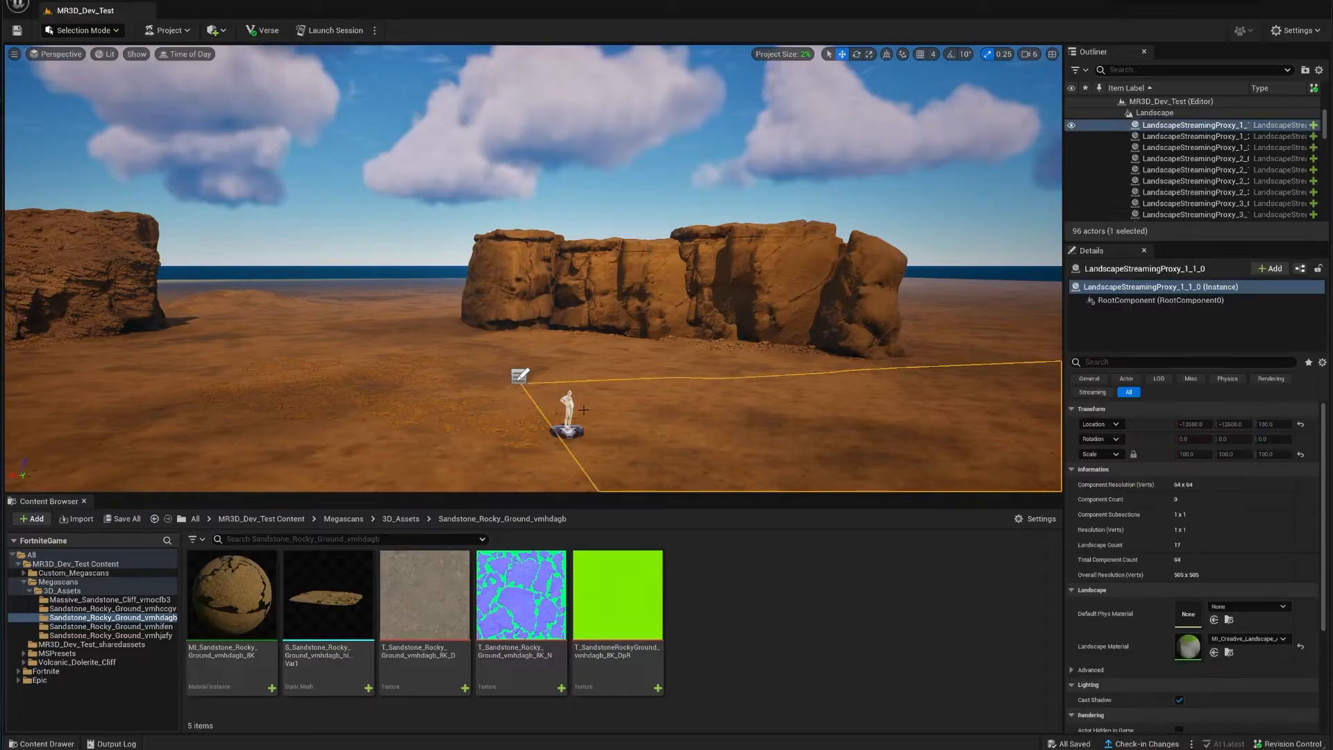
{"action": "right_click_drag", "start_coordinate": [625, 417], "coordinate": [645, 397]}
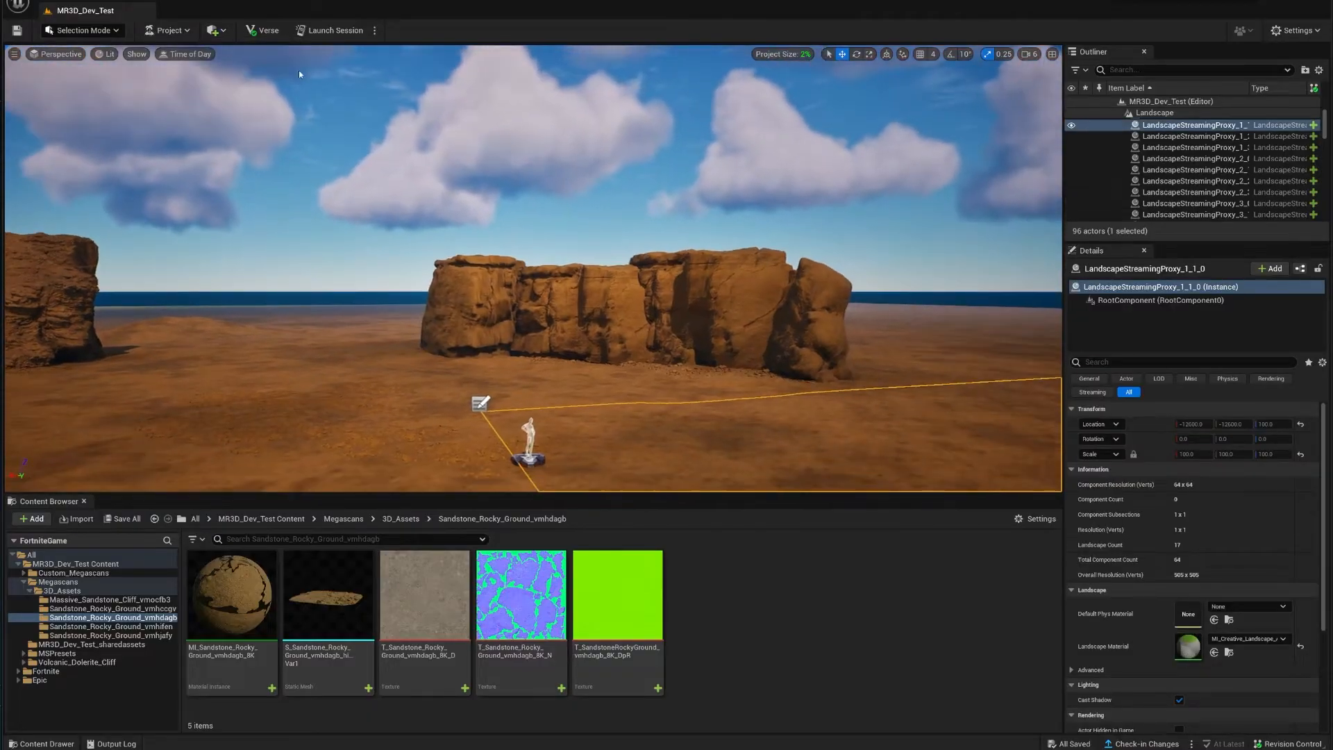
{"action": "right_click_drag", "start_coordinate": [533, 277], "coordinate": [498, 327]}
{"action": "key", "text": "w"}
{"action": "key", "text": "w"}
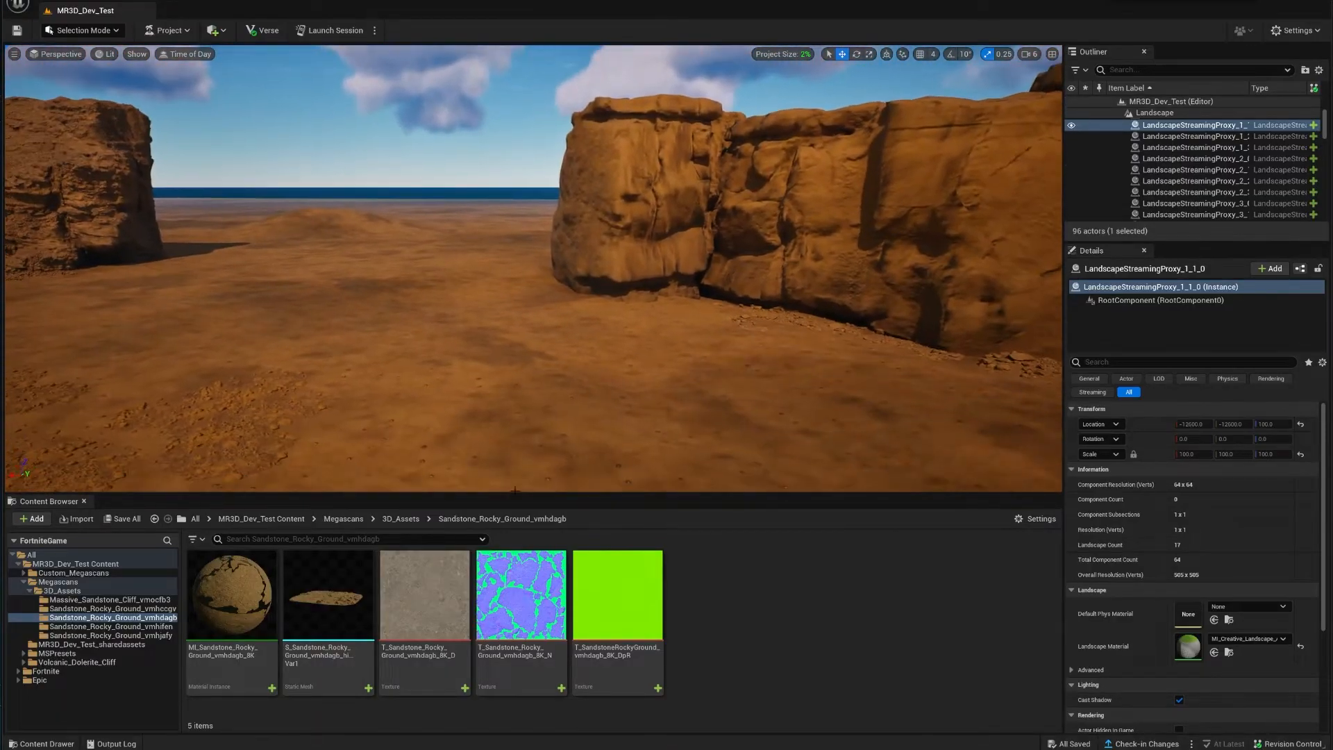
{"action": "left_click", "coordinate": [269, 519]}
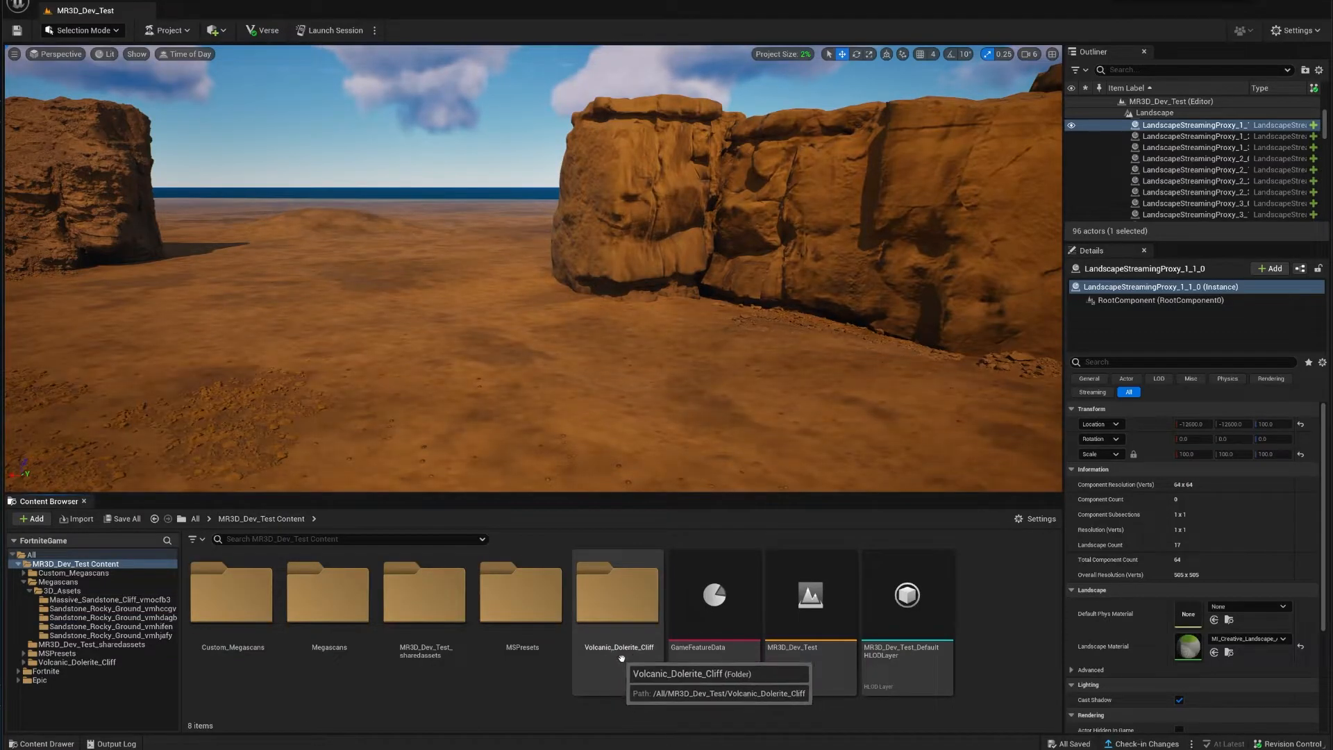
Step: Drag Volcanic_Dolerite_Cliff_0 from Volcanic_Dolerite_Cliff > Meshes onto the desert ground
{"action": "left_click", "coordinate": [622, 605]}
{"action": "double_click", "coordinate": [622, 605]}
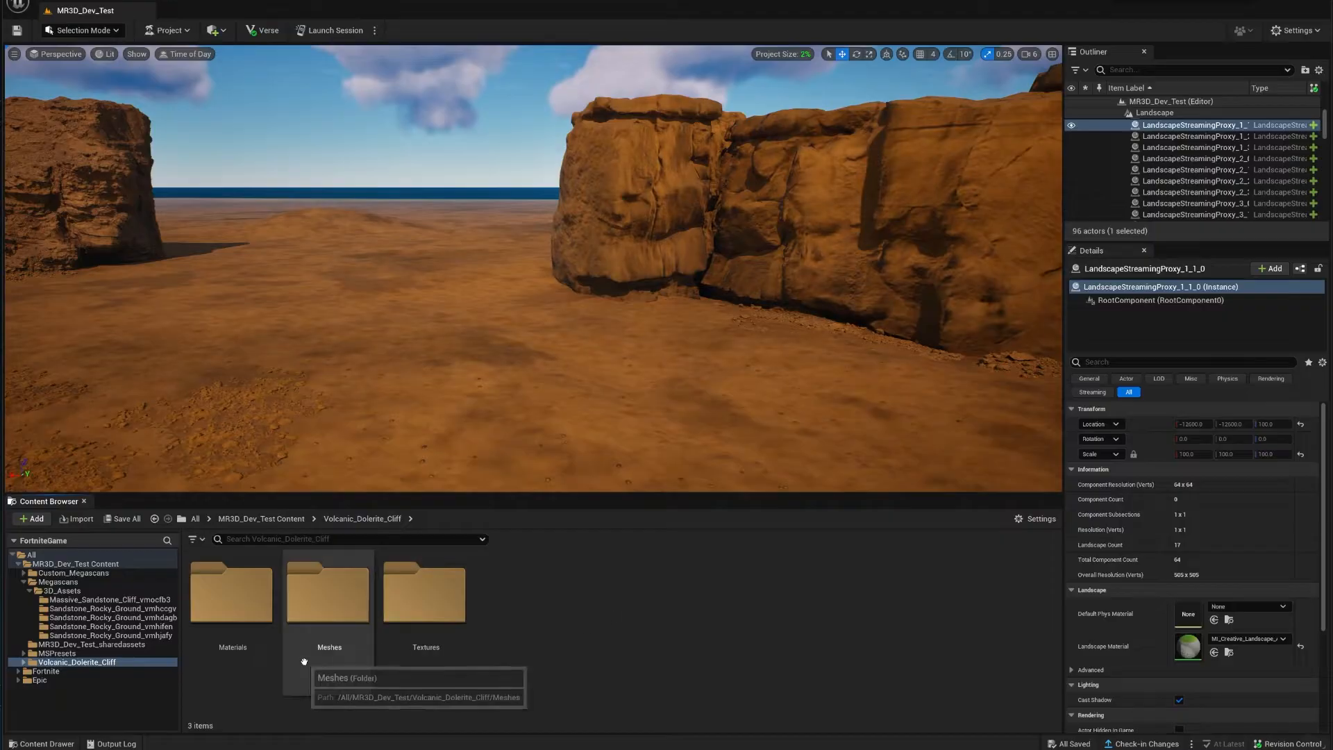
{"action": "left_click", "coordinate": [331, 635]}
{"action": "double_click", "coordinate": [330, 635]}
{"action": "left_click_drag", "start_coordinate": [238, 611], "coordinate": [569, 397]}
{"action": "key", "text": "w"}
{"action": "mouse_move", "coordinate": [569, 398]}
{"action": "right_mouse_down"}
{"action": "mouse_move", "coordinate": [646, 451]}
{"action": "mouse_move", "coordinate": [562, 444]}
{"action": "mouse_move", "coordinate": [592, 405]}
{"action": "right_mouse_up"}
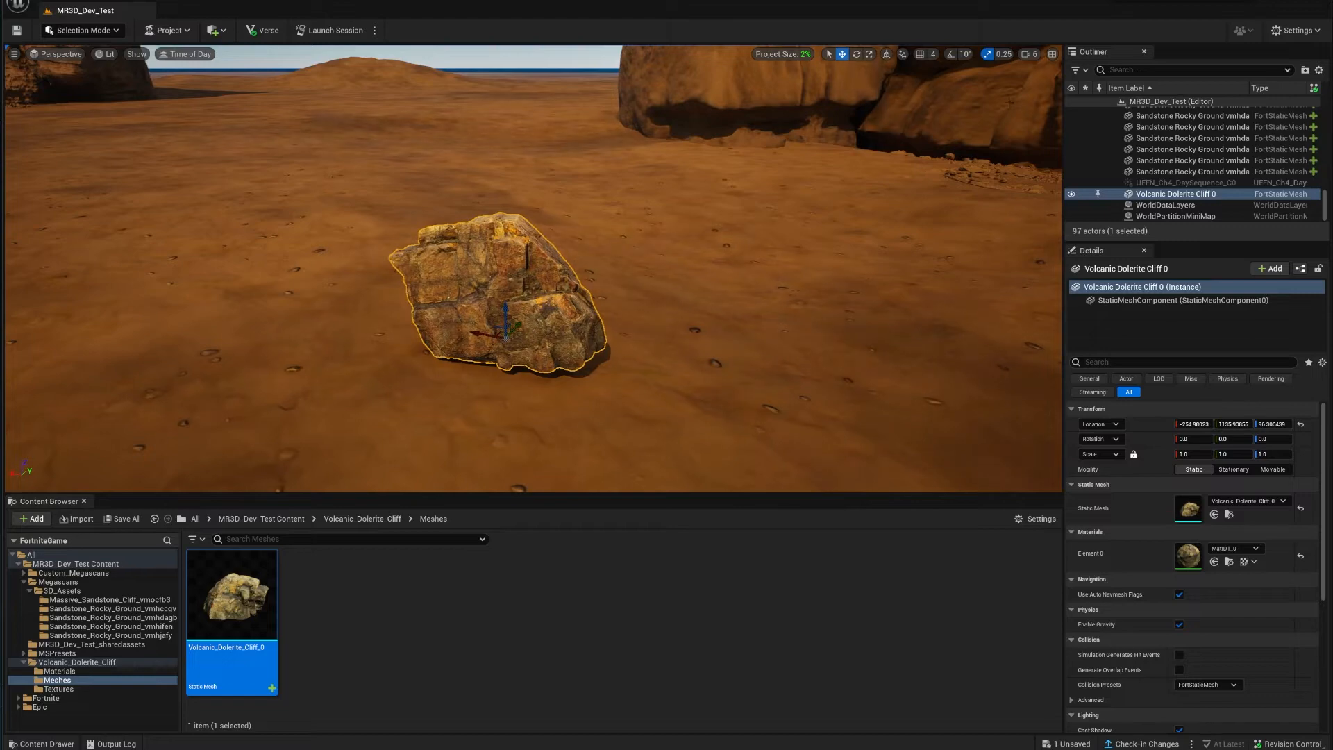
Step: Lower the camera speed to 3 and frame the placed rock
{"action": "left_click", "coordinate": [1030, 55]}
{"action": "left_click", "coordinate": [1050, 82]}
{"action": "right_click_drag", "start_coordinate": [854, 202], "coordinate": [858, 239]}
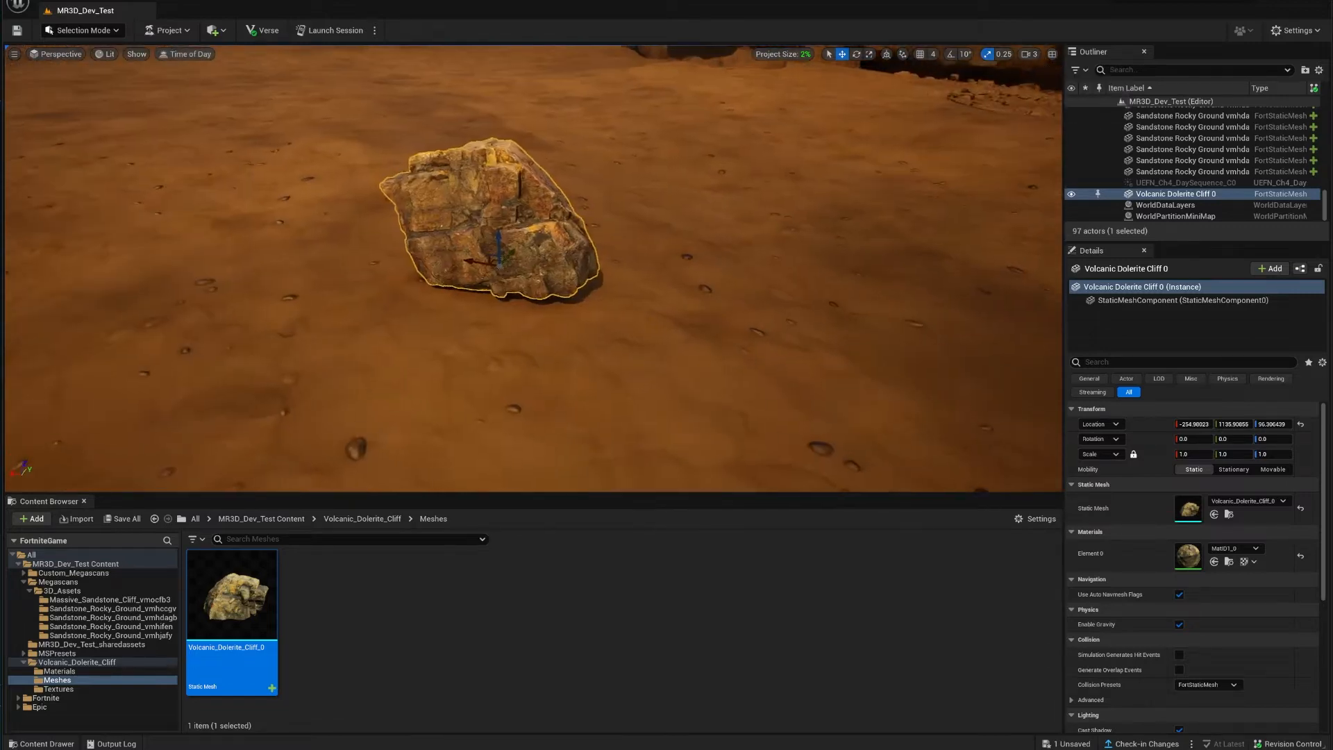
{"action": "key", "text": "w"}
{"action": "right_click_drag", "start_coordinate": [507, 342], "coordinate": [487, 281]}
{"action": "key", "text": "s"}
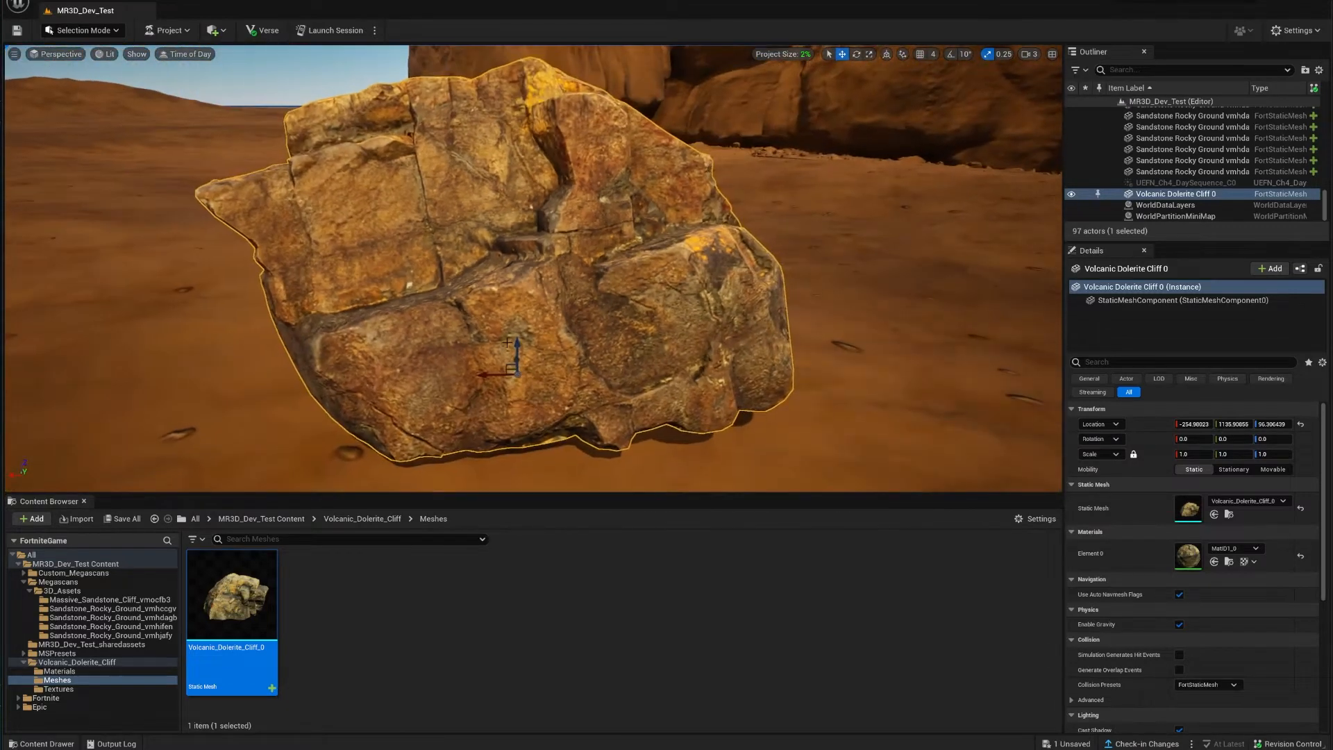
Step: Sink the rock slightly into the sand and circle the camera around it
{"action": "left_click_drag", "start_coordinate": [518, 347], "coordinate": [520, 408]}
{"action": "right_click_drag", "start_coordinate": [521, 408], "coordinate": [556, 416]}
{"action": "key", "text": "a"}
{"action": "key", "text": "w"}
{"action": "key", "text": "d"}
{"action": "key", "text": "s"}
{"action": "key", "text": "s"}
{"action": "key", "text": "d"}
Step: Reselect the Volcanic Dolerite Cliff rock and circle it to check its placement
{"action": "left_click", "coordinate": [763, 357]}
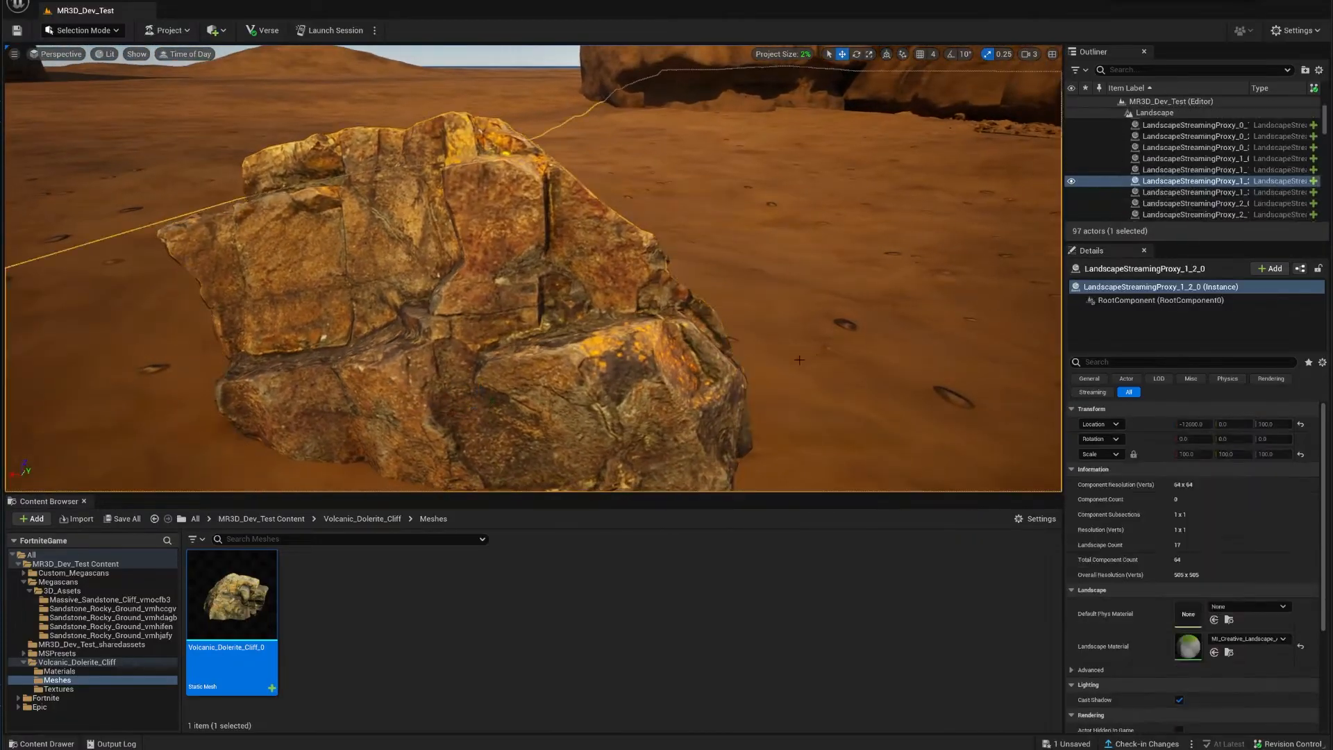
{"action": "key", "text": "d"}
{"action": "right_click_drag", "start_coordinate": [763, 357], "coordinate": [816, 326]}
{"action": "left_click", "coordinate": [762, 357]}
{"action": "key", "text": "d"}
{"action": "key", "text": "a"}
{"action": "key", "text": "a"}
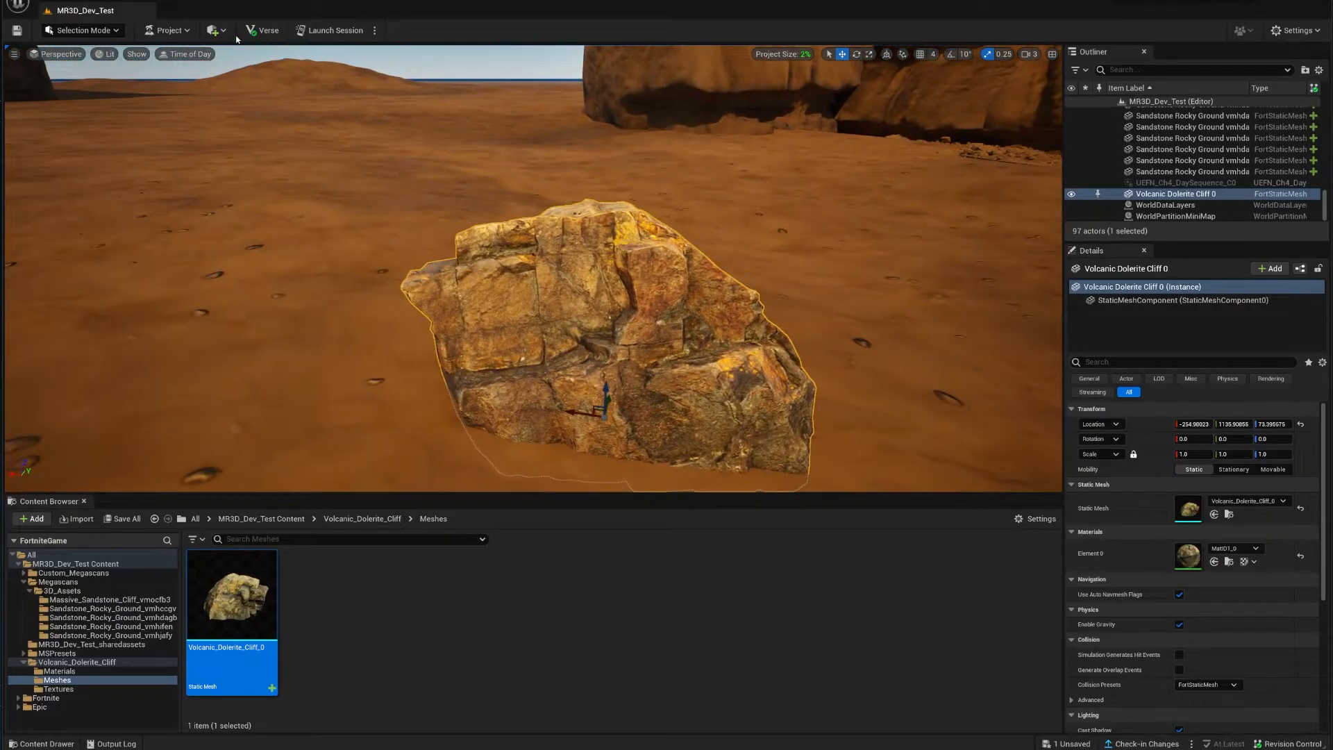
{"action": "left_click", "coordinate": [216, 30]}
Step: Search Fab for 'cliff' and add Volcanic Dolerite Cliff as a modifiable Unreal Engine asset
{"action": "left_click", "coordinate": [244, 61]}
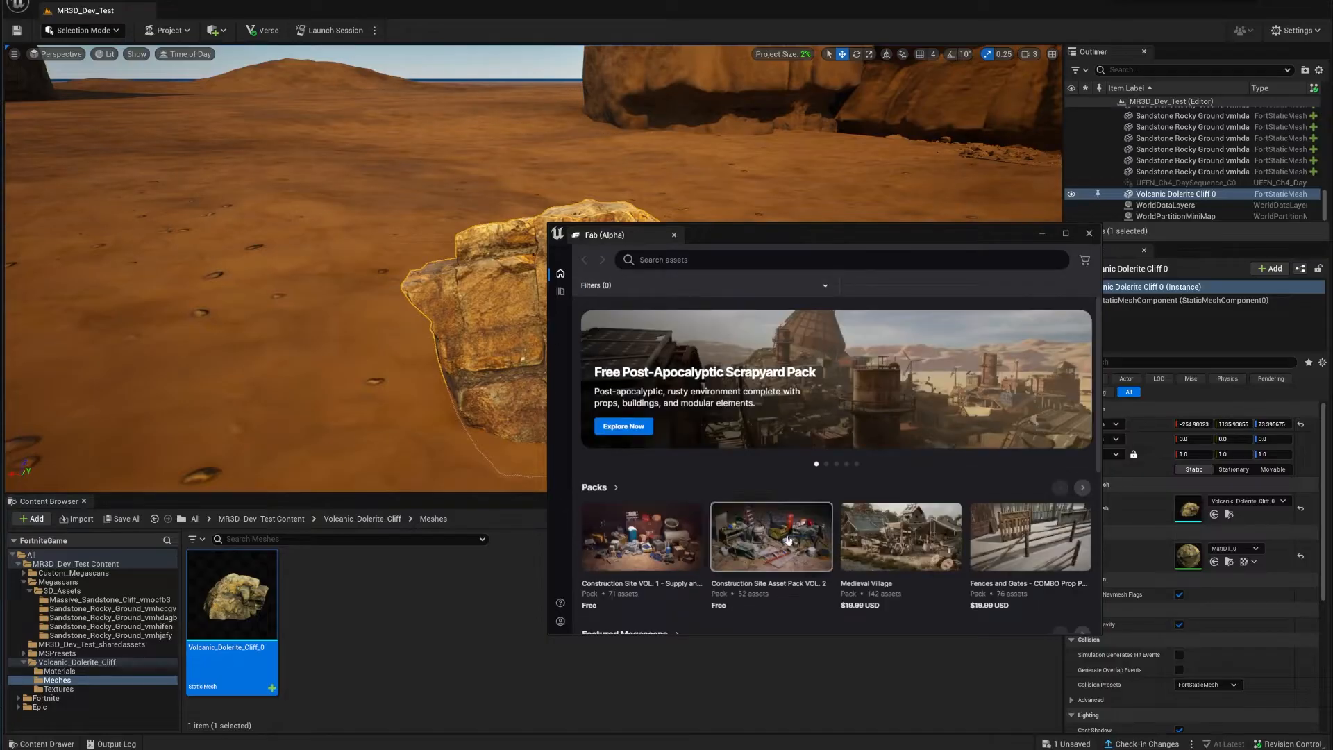
{"action": "left_click", "coordinate": [663, 259]}
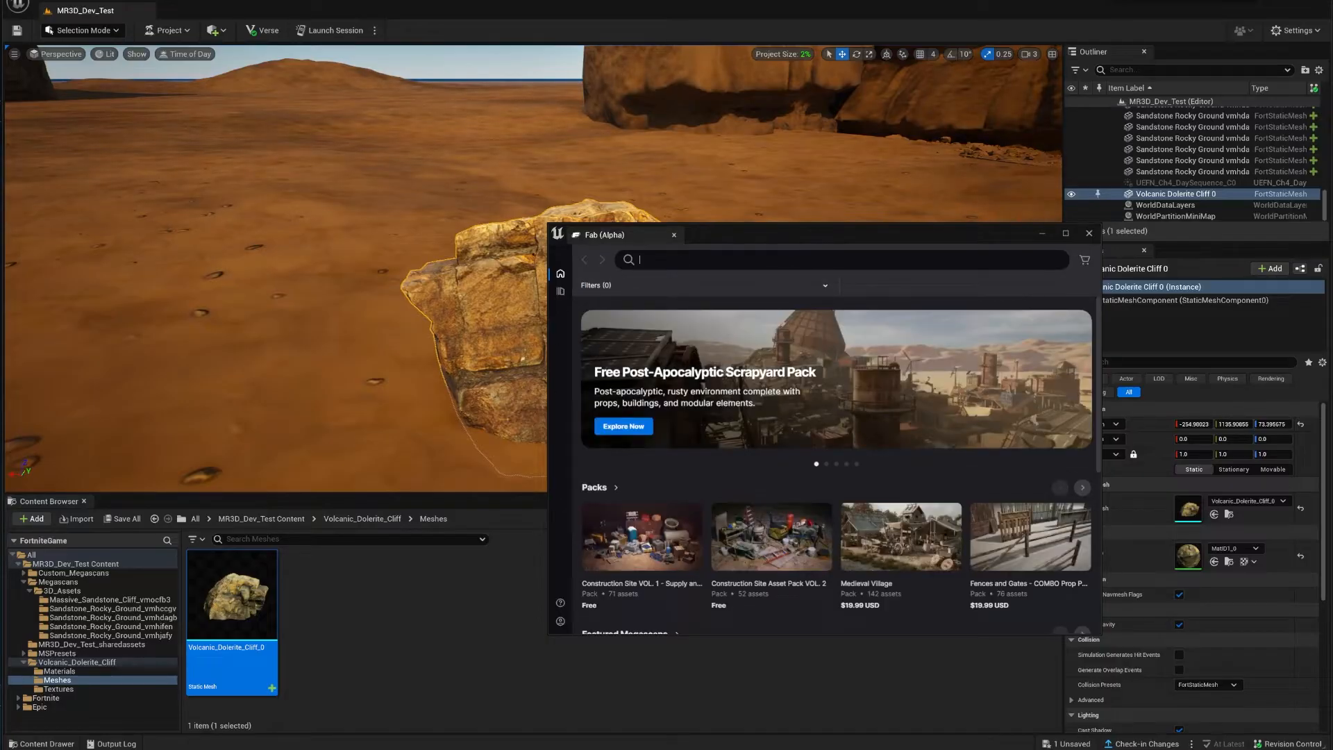
{"action": "type", "text": "cliff"}
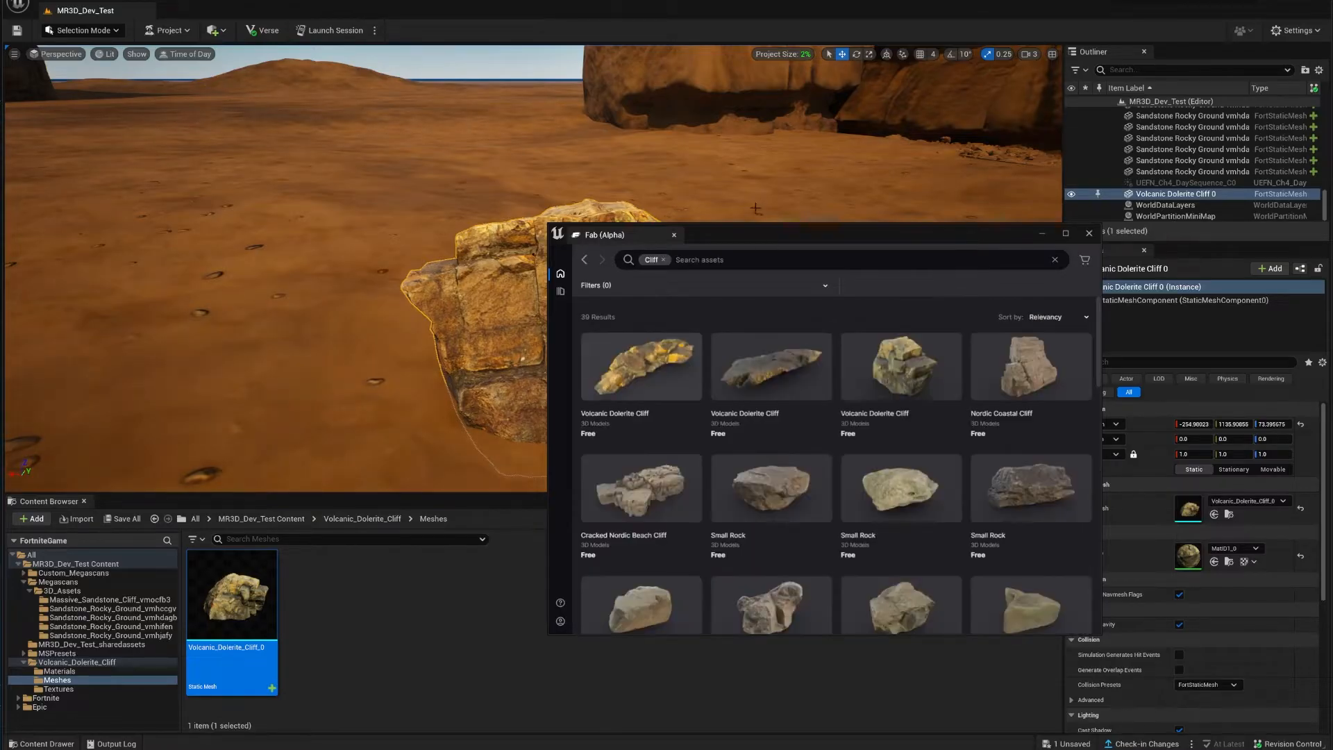
{"action": "right_click_drag", "start_coordinate": [755, 208], "coordinate": [581, 172]}
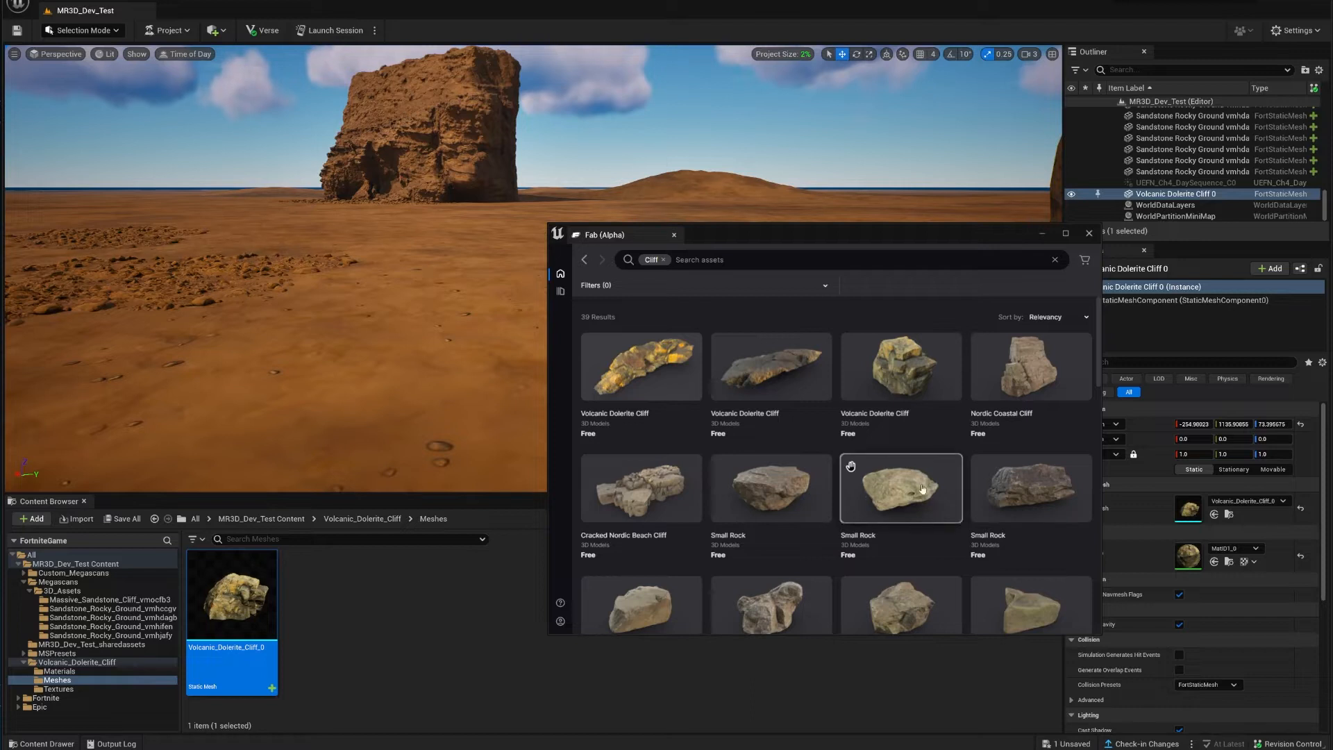
{"action": "left_click", "coordinate": [920, 368]}
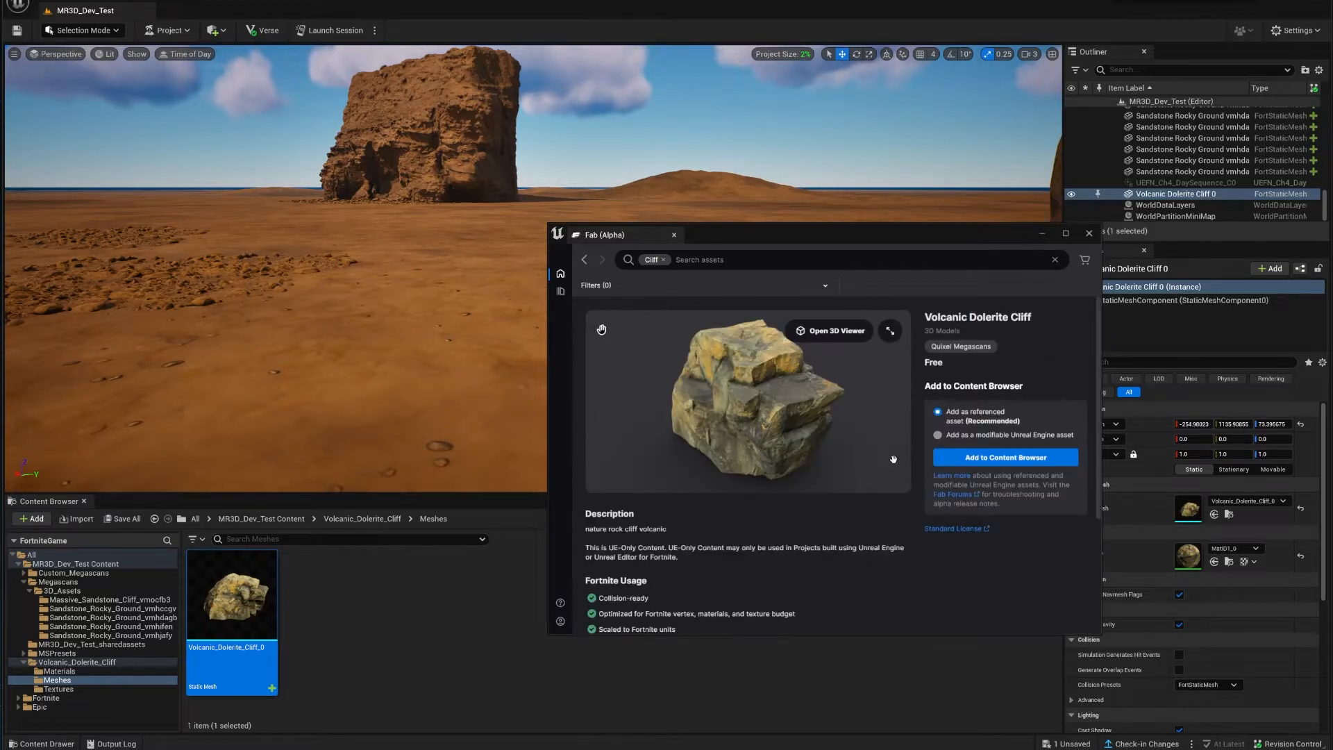
{"action": "left_click", "coordinate": [948, 437]}
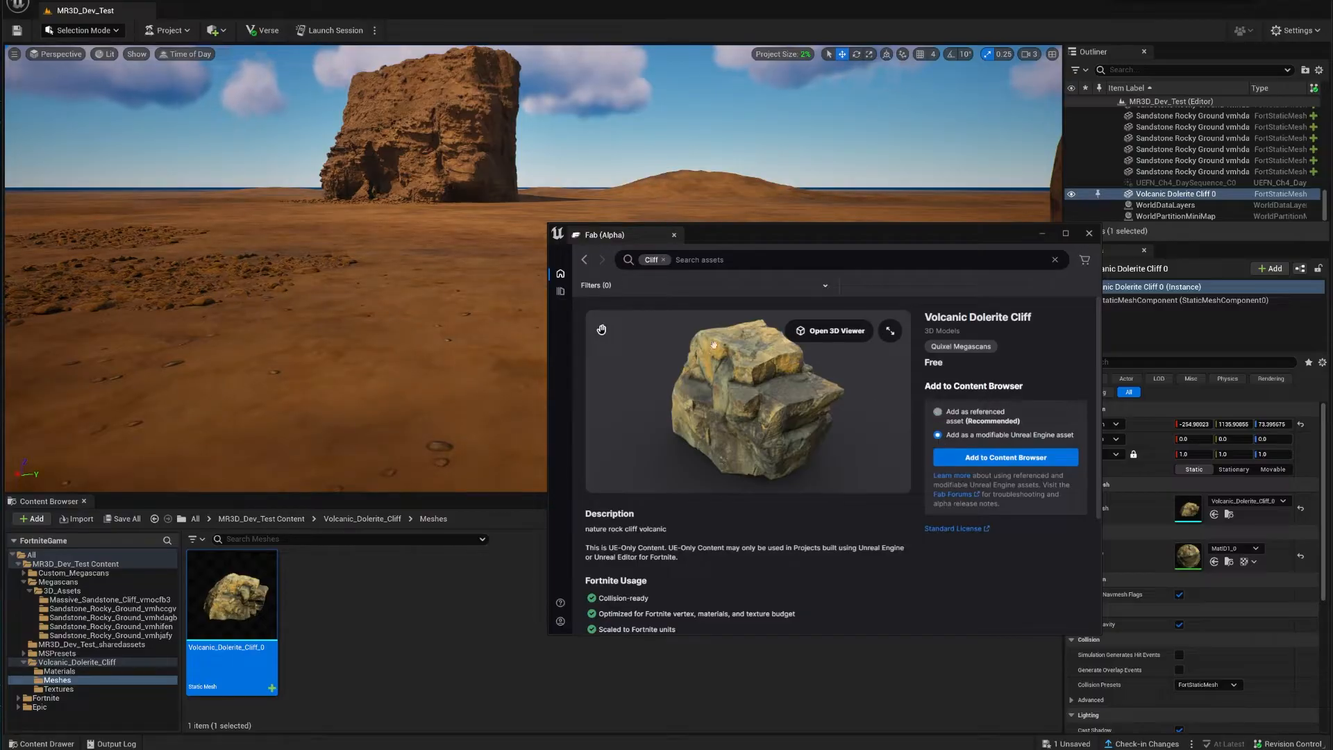
Step: Browse the Cliff results to Cracked Nordic Beach Cliff and load its 3D preview
{"action": "left_click", "coordinate": [591, 260]}
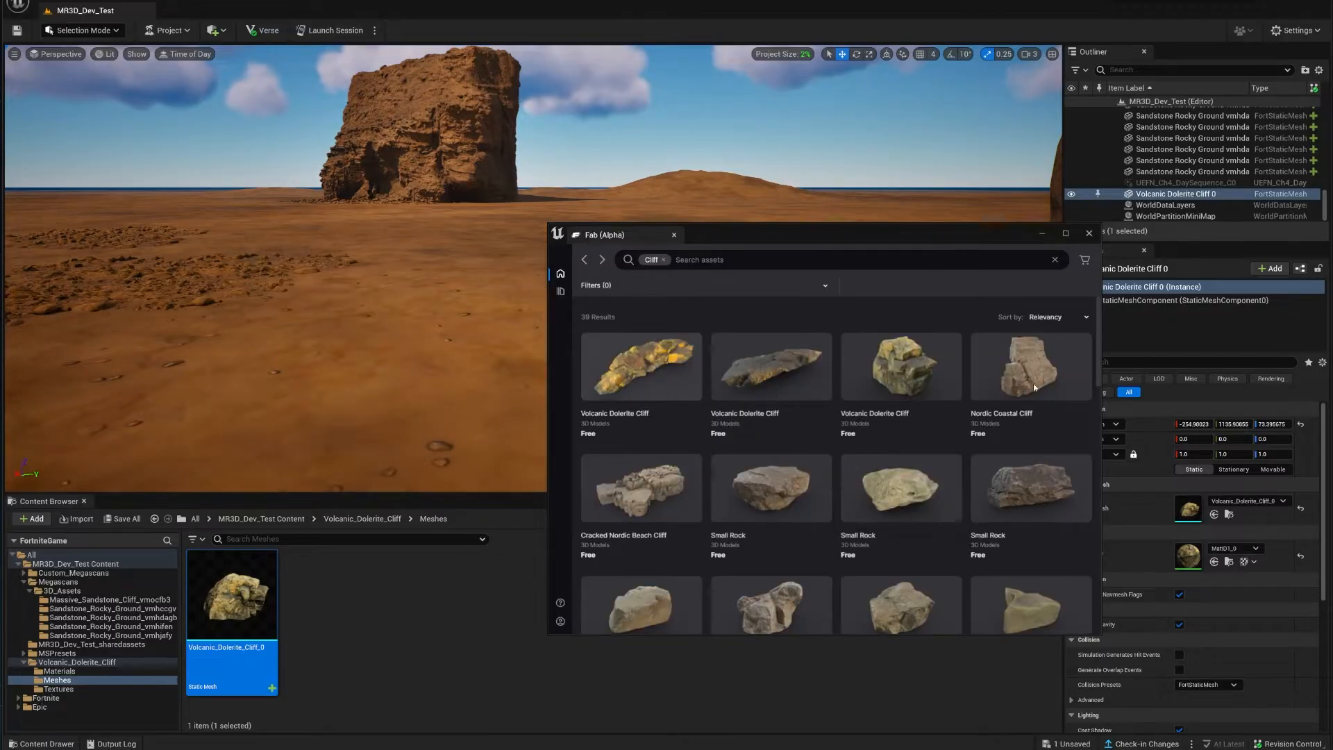
{"action": "left_click", "coordinate": [1022, 486]}
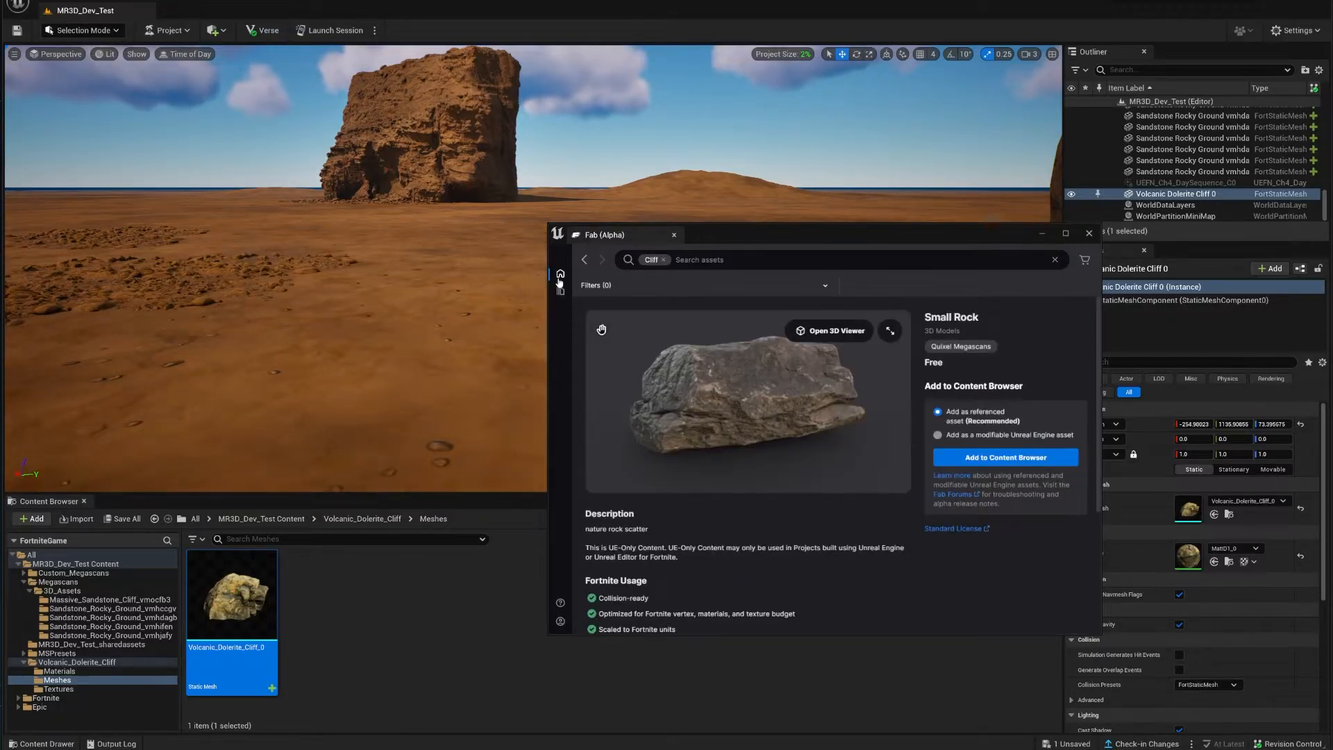
{"action": "mouse_move", "coordinate": [583, 261]}
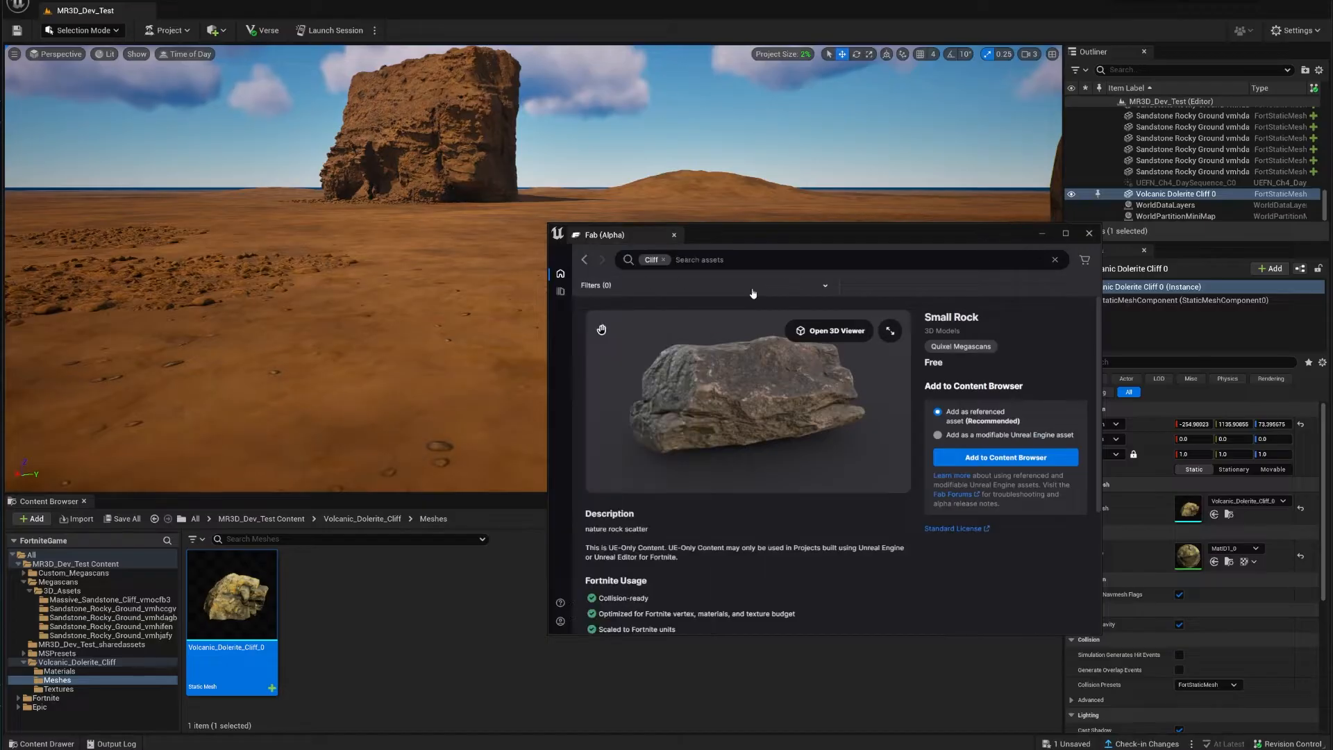
{"action": "left_click", "coordinate": [585, 260]}
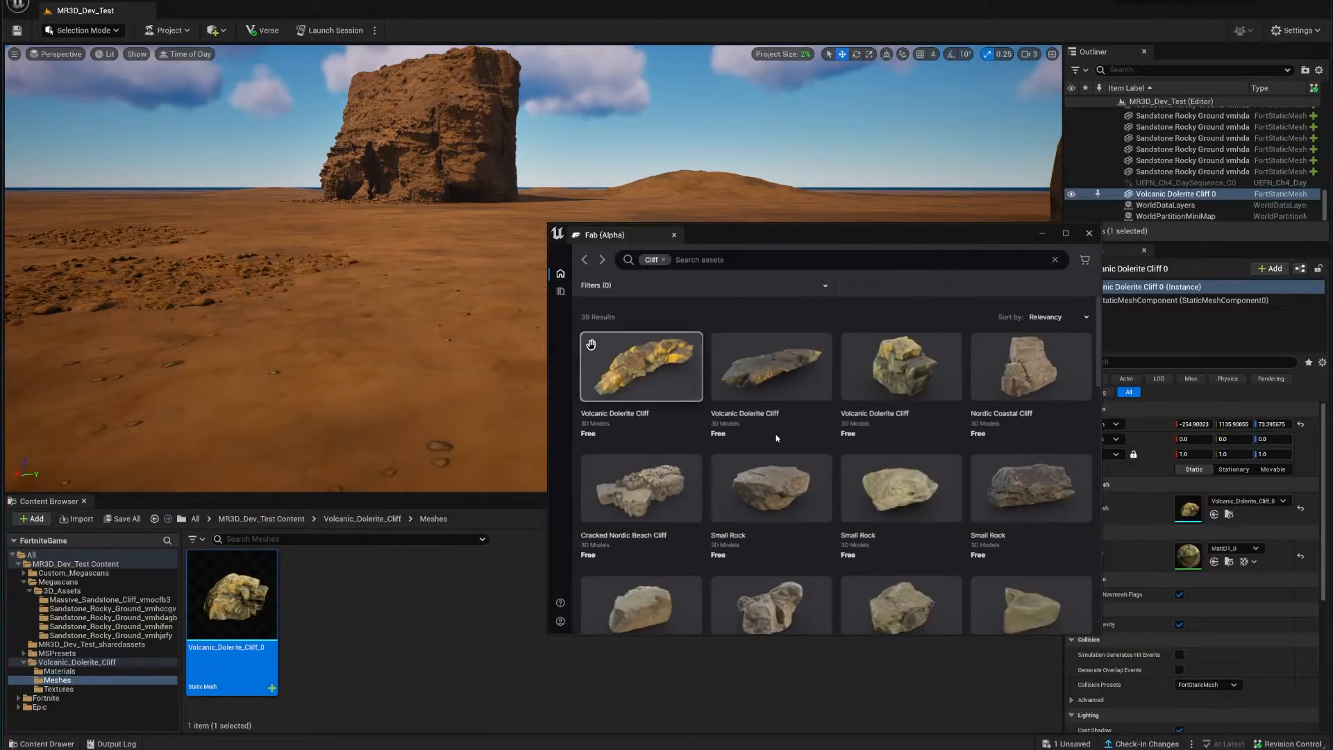
{"action": "left_click", "coordinate": [675, 509]}
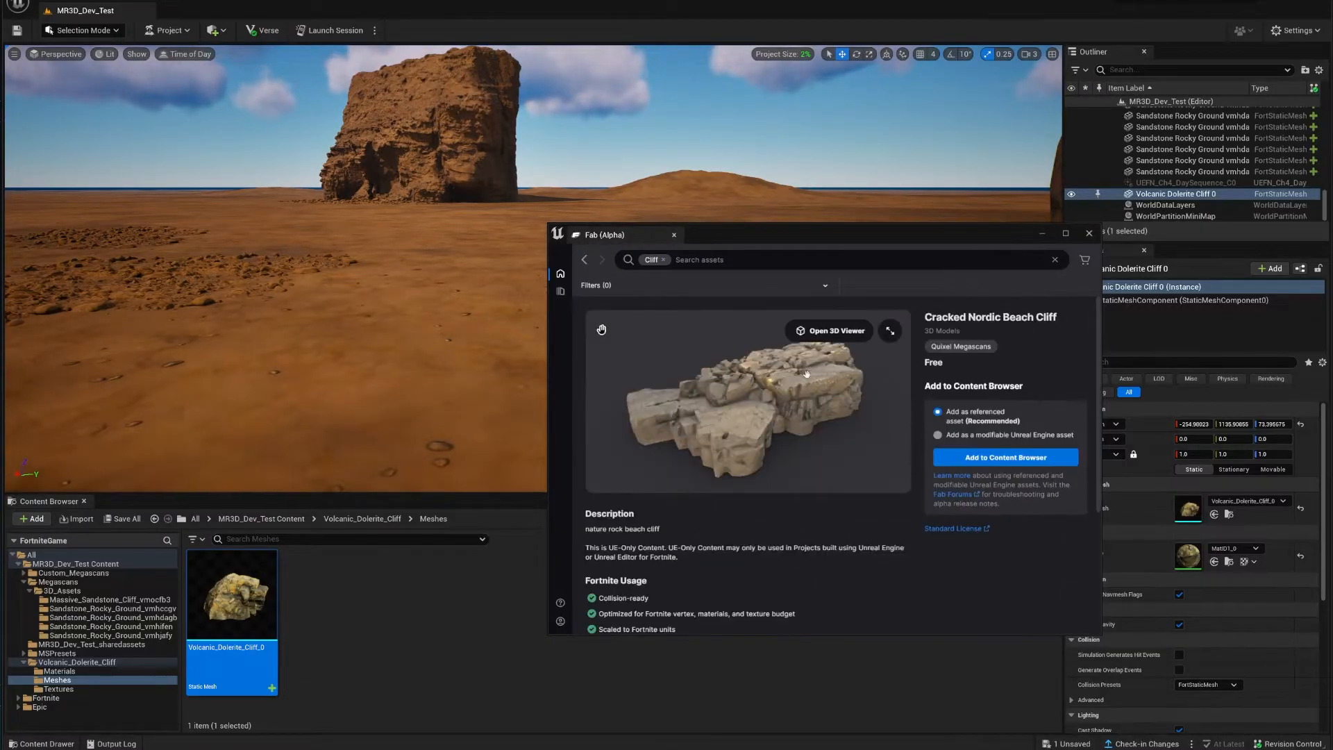
{"action": "left_click", "coordinate": [851, 335]}
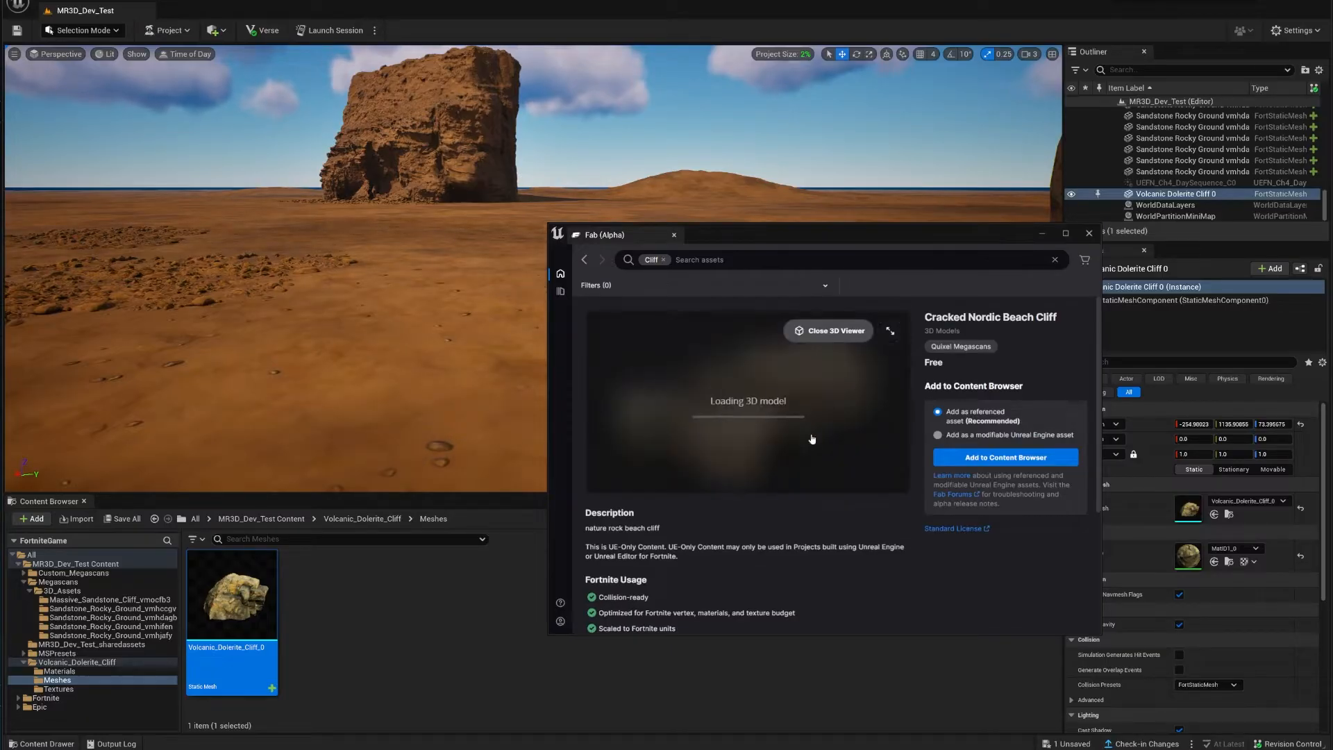
Step: Rotate the Cracked Nordic Beach Cliff preview and add it as a referenced asset
{"action": "left_click_drag", "start_coordinate": [738, 439], "coordinate": [785, 410]}
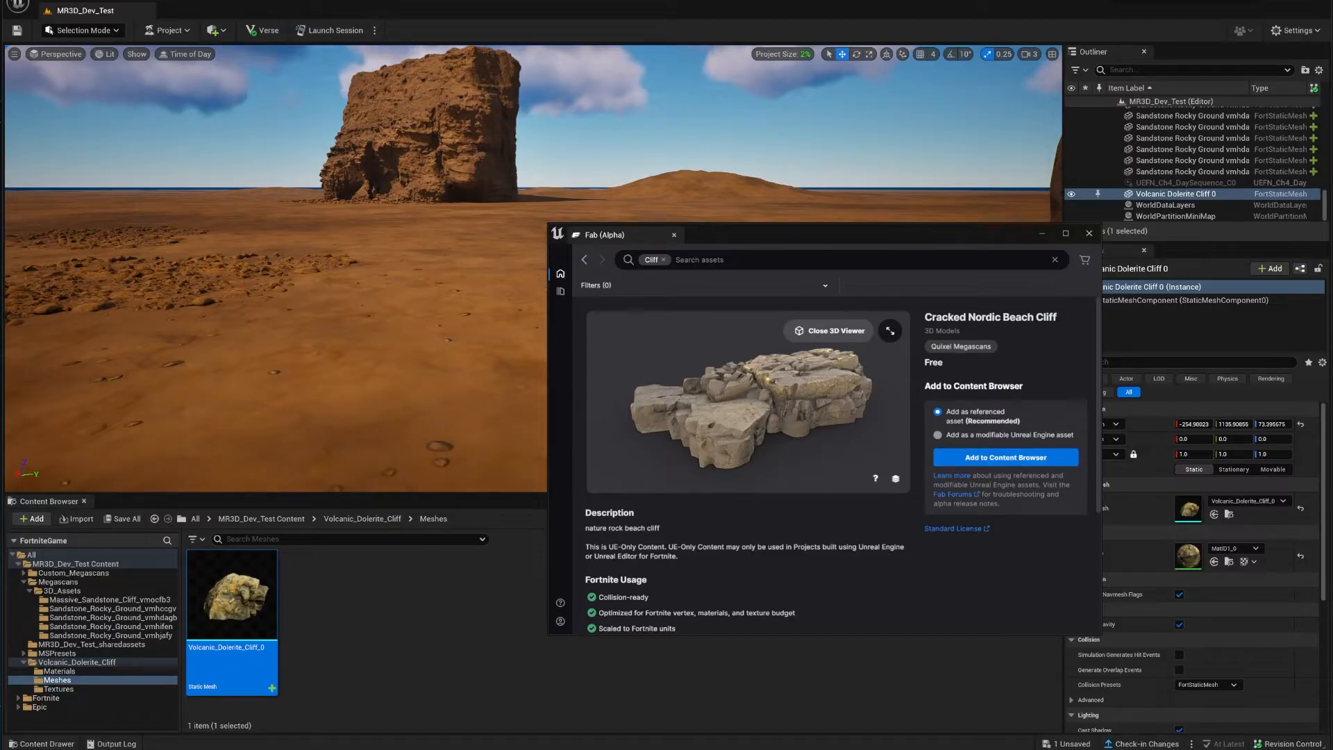
{"action": "left_click", "coordinate": [998, 460]}
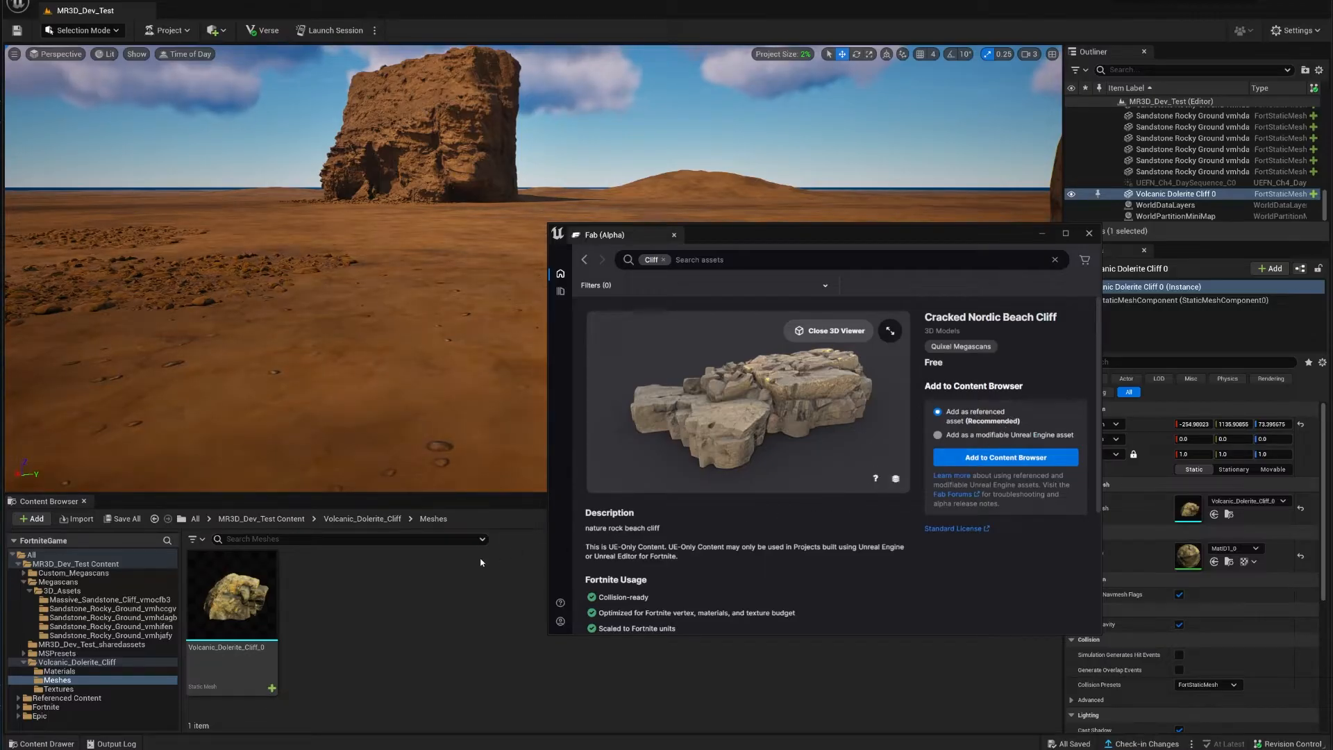
Step: Open Referenced Content > Cracked_Nordic_Beach_Cliff Content and close the Fab (Alpha) window
{"action": "left_click", "coordinate": [261, 518]}
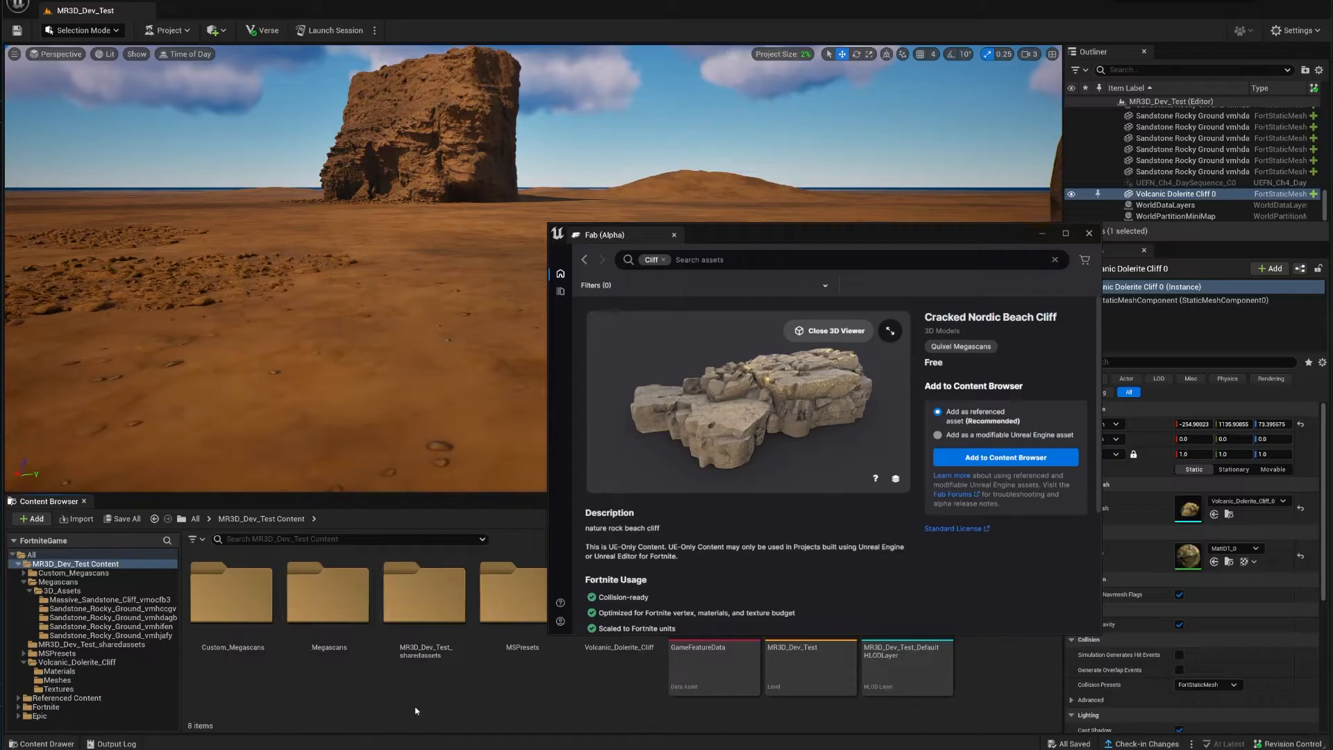
{"action": "double_click", "coordinate": [70, 564]}
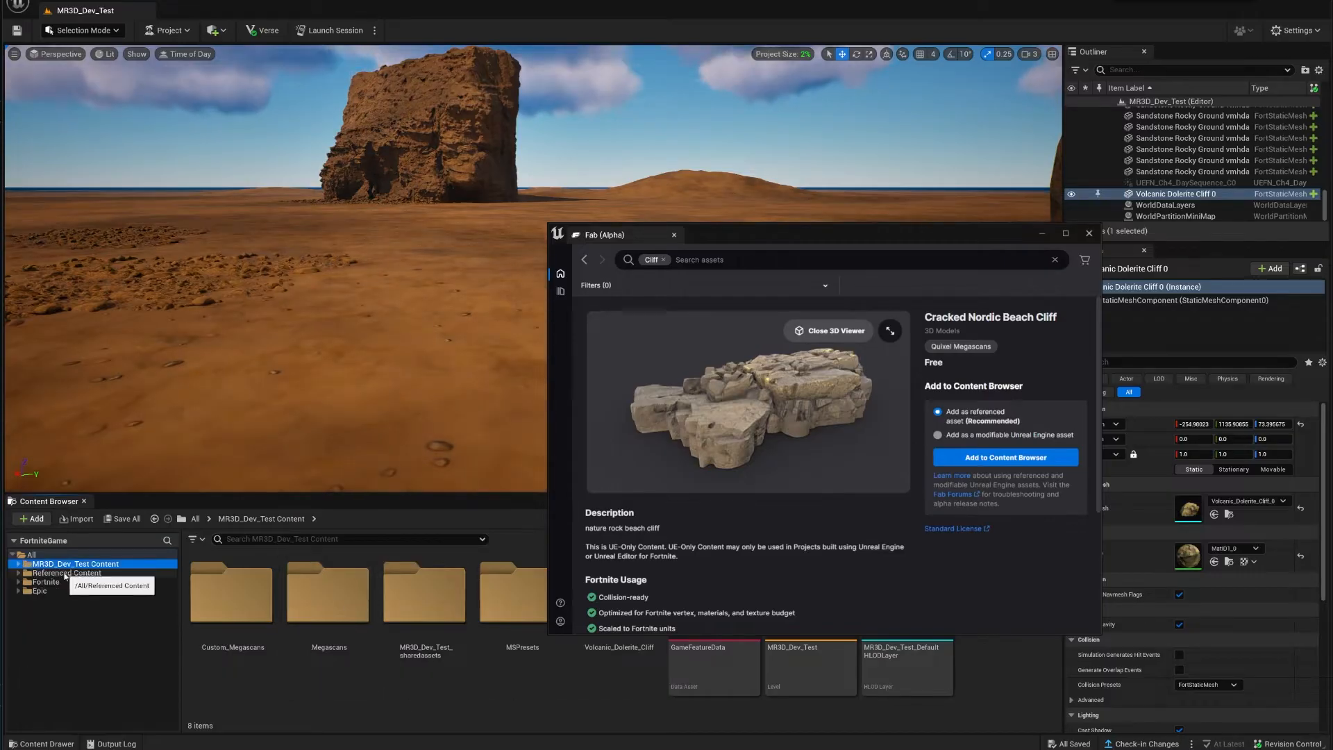
{"action": "left_click", "coordinate": [61, 573]}
{"action": "left_click", "coordinate": [402, 701]}
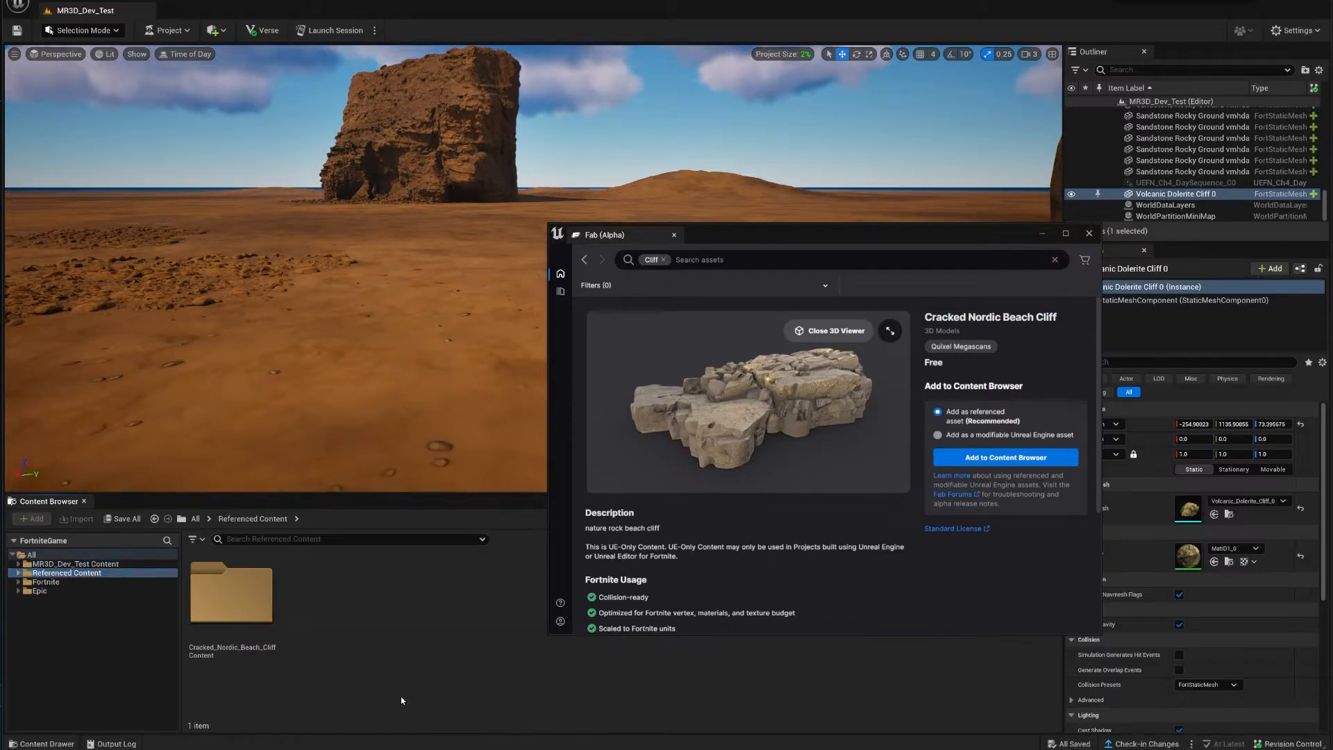
{"action": "double_click", "coordinate": [253, 611]}
{"action": "left_click", "coordinate": [1089, 233]}
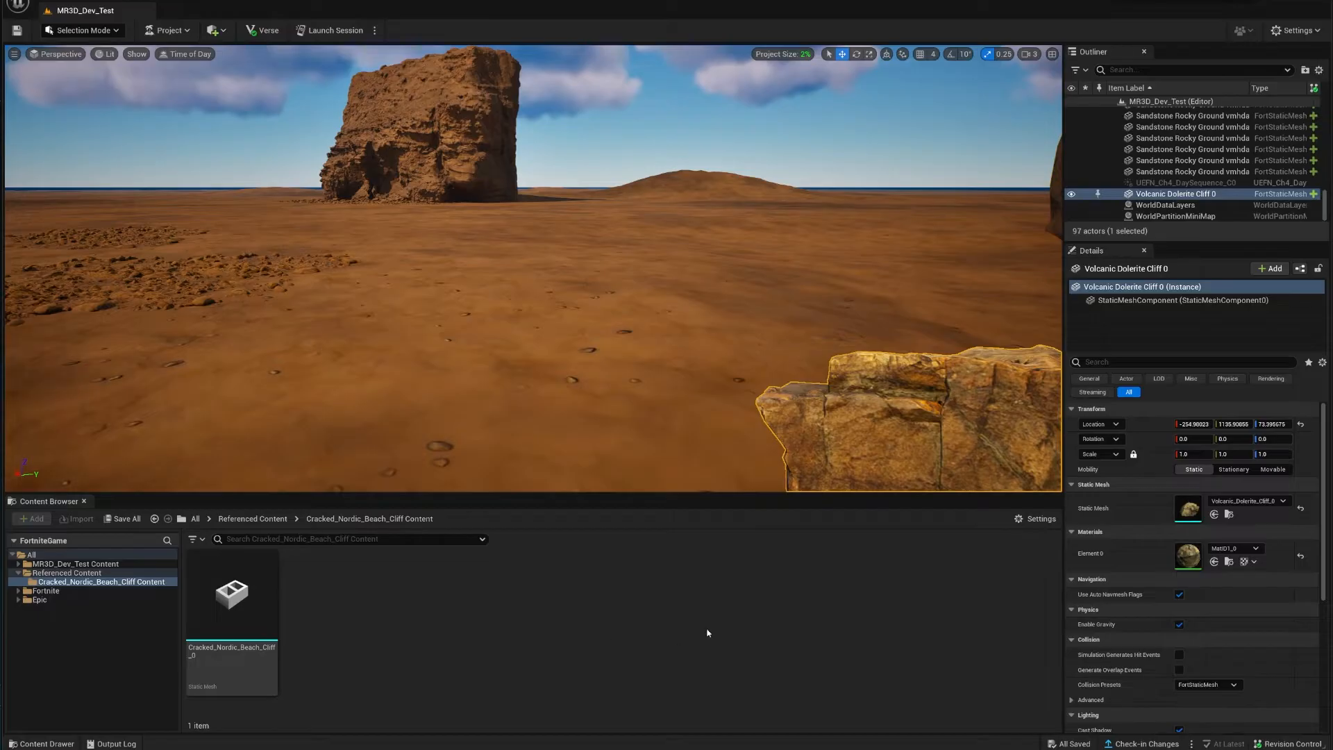
Step: Drop Cracked_Nordic_Beach_Cliff_0 onto the desert sand, then deselect it and tilt to view it
{"action": "left_click_drag", "start_coordinate": [229, 604], "coordinate": [479, 322]}
{"action": "left_click", "coordinate": [618, 410]}
{"action": "right_click_drag", "start_coordinate": [617, 410], "coordinate": [545, 451]}
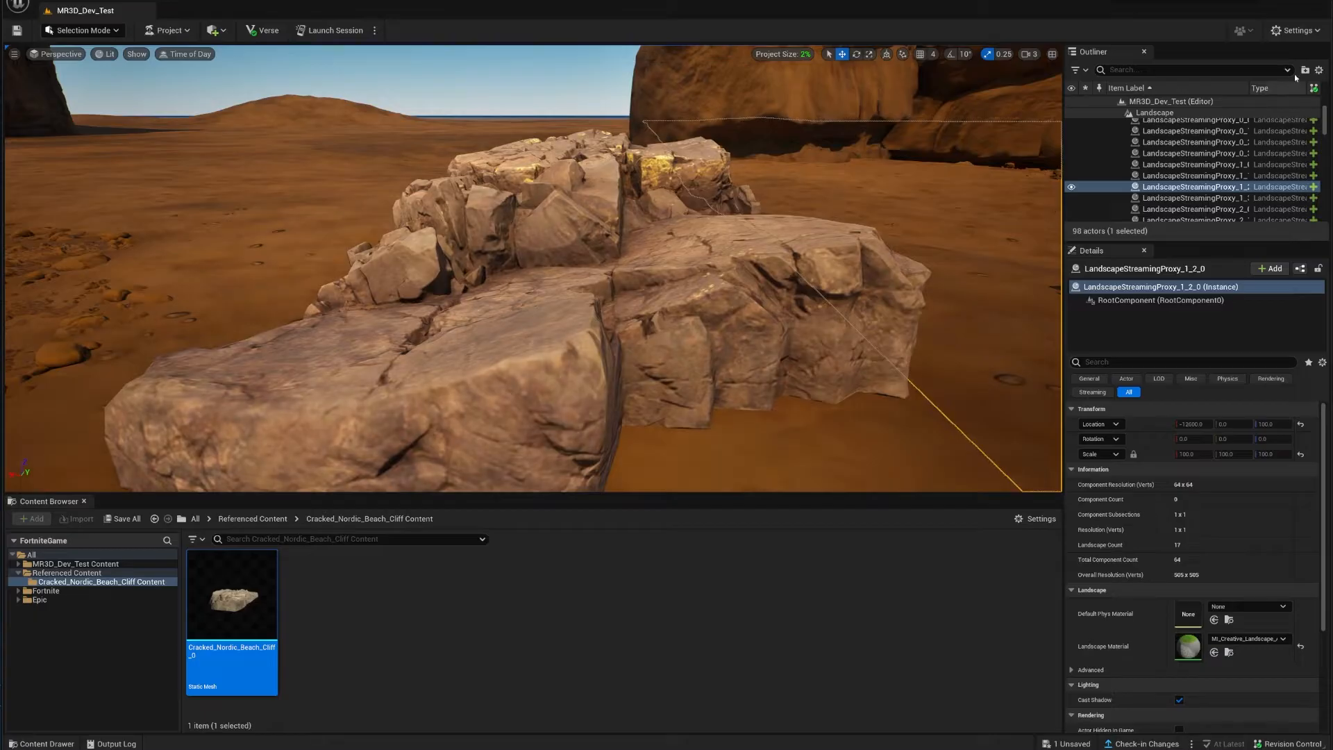
{"action": "left_click", "coordinate": [1293, 31]}
{"action": "mouse_move", "coordinate": [1302, 142]}
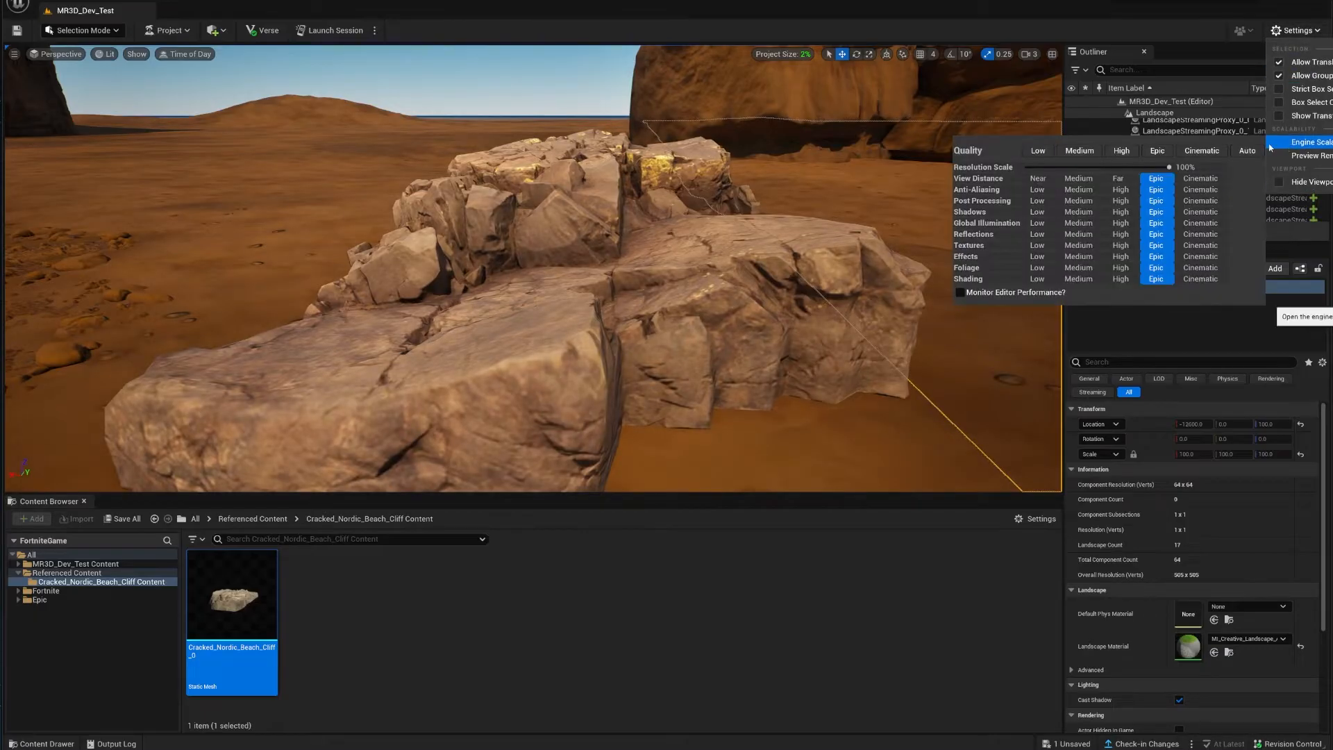
{"action": "left_click", "coordinate": [1197, 150]}
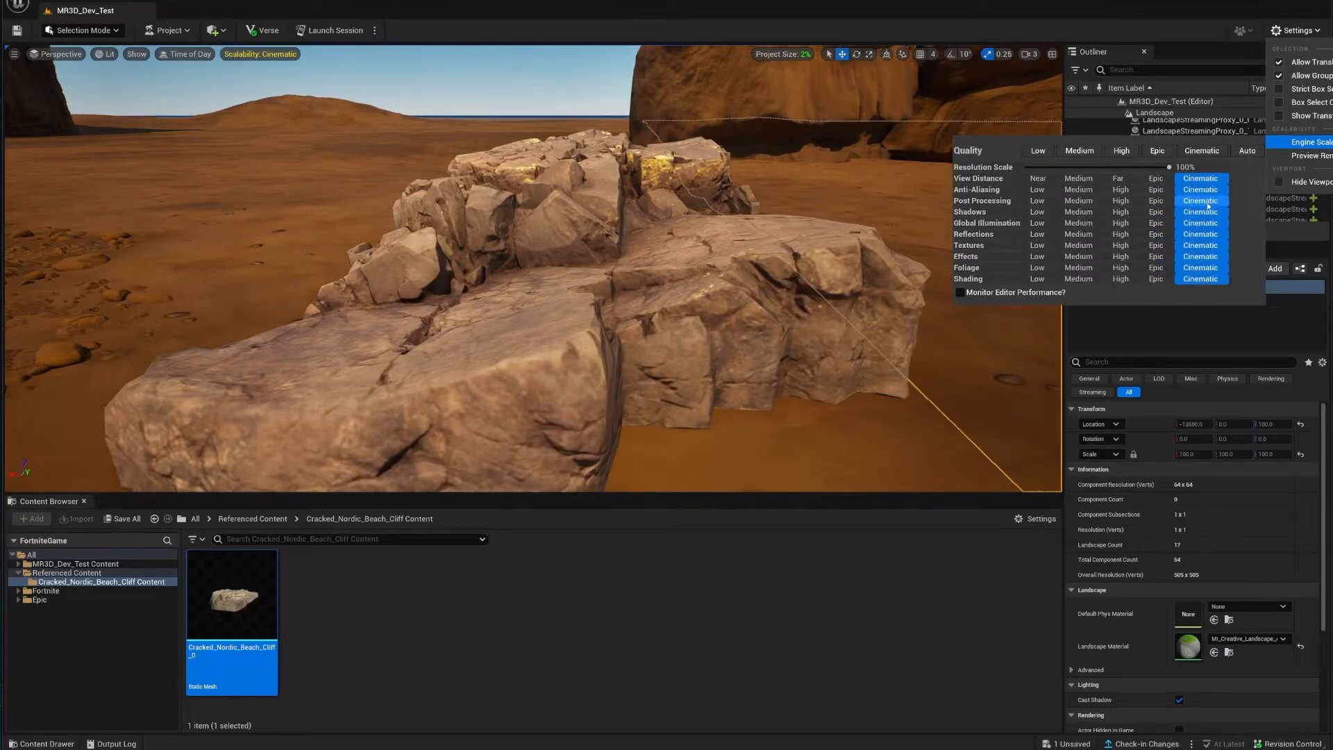
{"action": "left_click", "coordinate": [1164, 150]}
{"action": "left_click", "coordinate": [788, 621]}
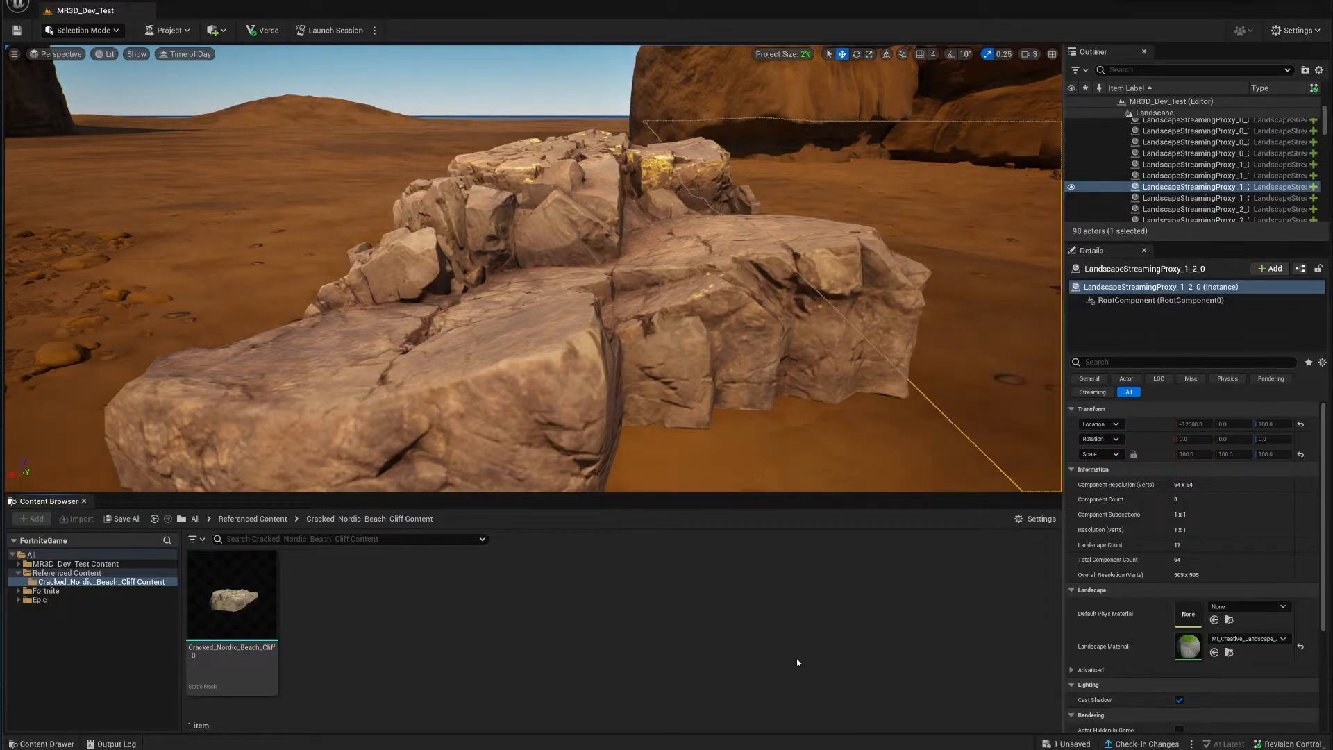
{"action": "left_click", "coordinate": [221, 601]}
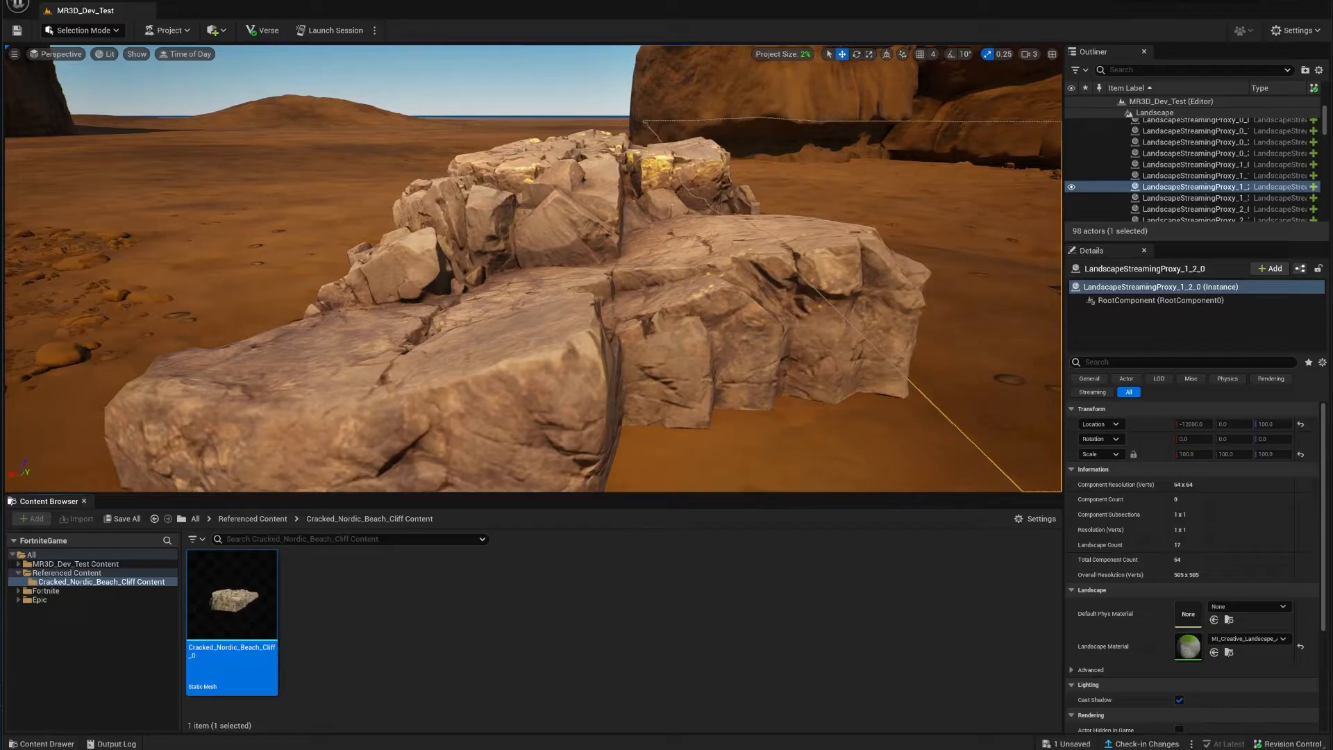
{"action": "left_click", "coordinate": [526, 409]}
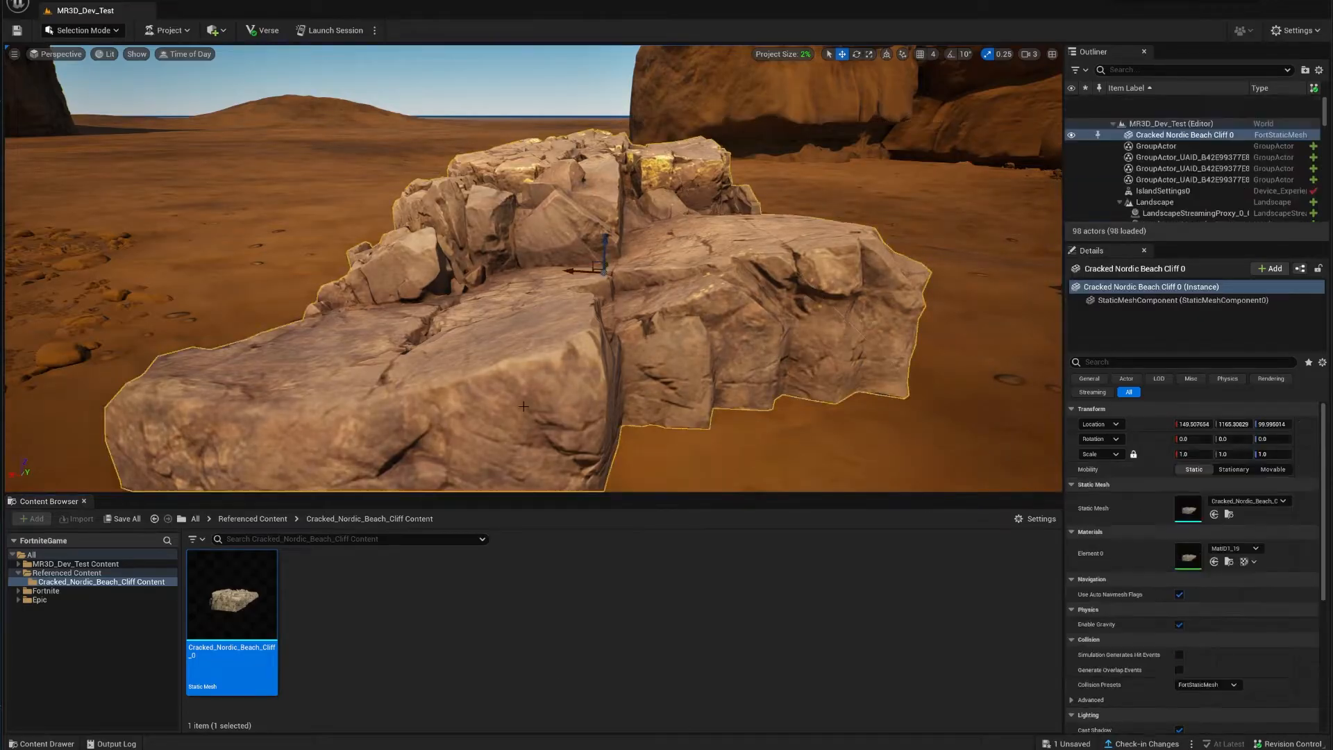
Step: Deselect the cliff asset and return to the Cracked_Nordic_Beach_Cliff Content folder
{"action": "left_click", "coordinate": [1229, 562]}
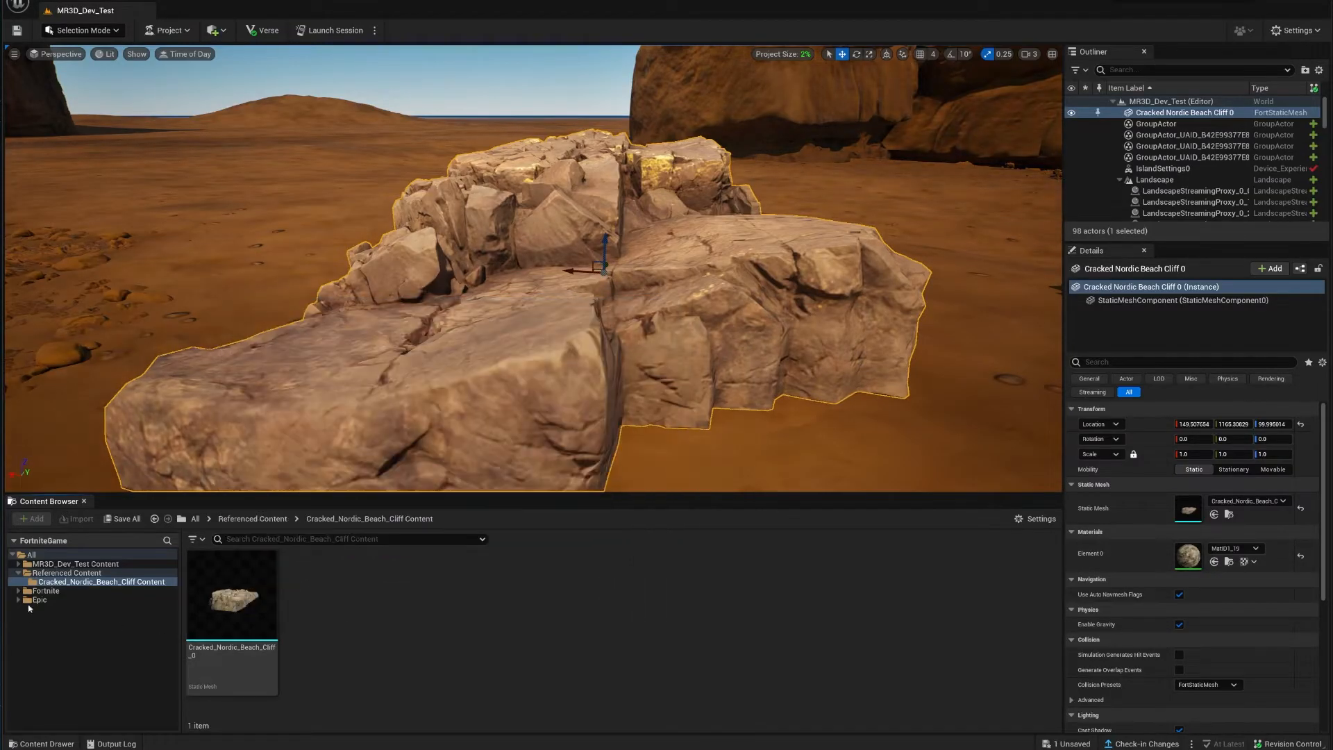
{"action": "left_click", "coordinate": [49, 590]}
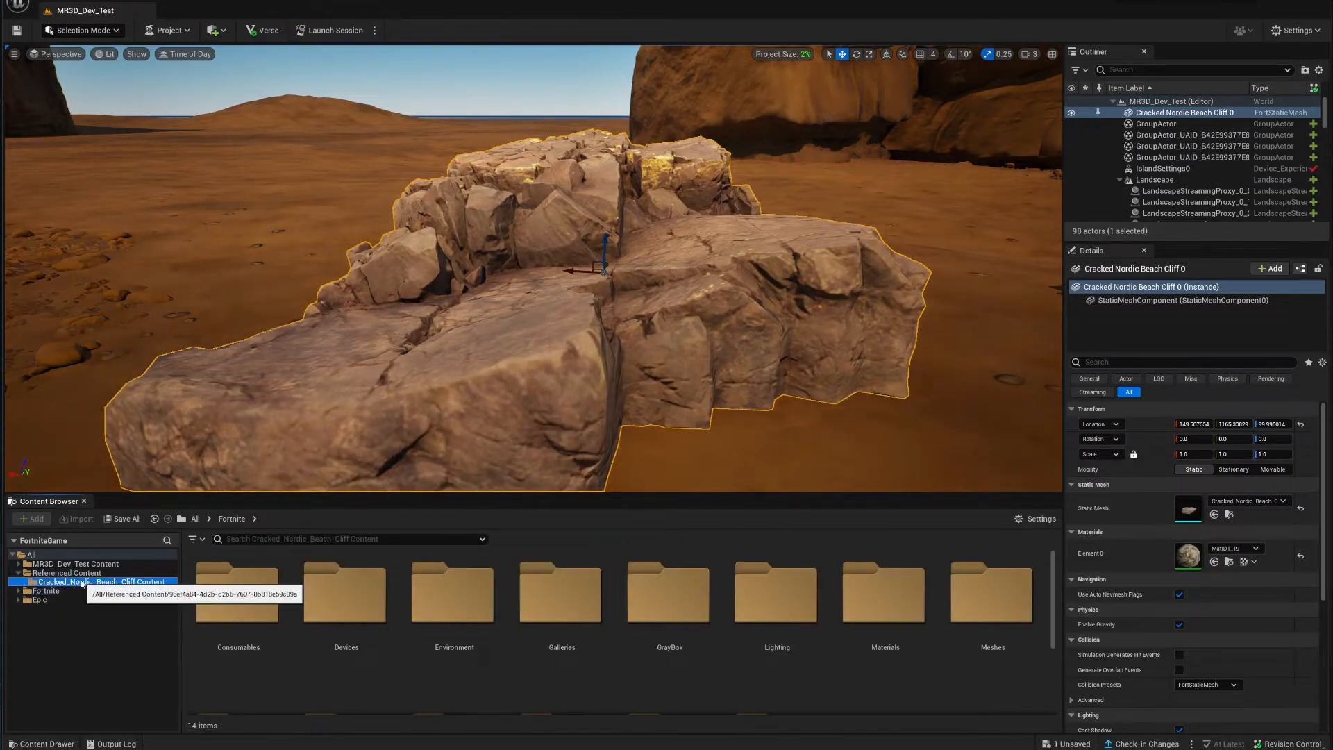
{"action": "left_click", "coordinate": [76, 581]}
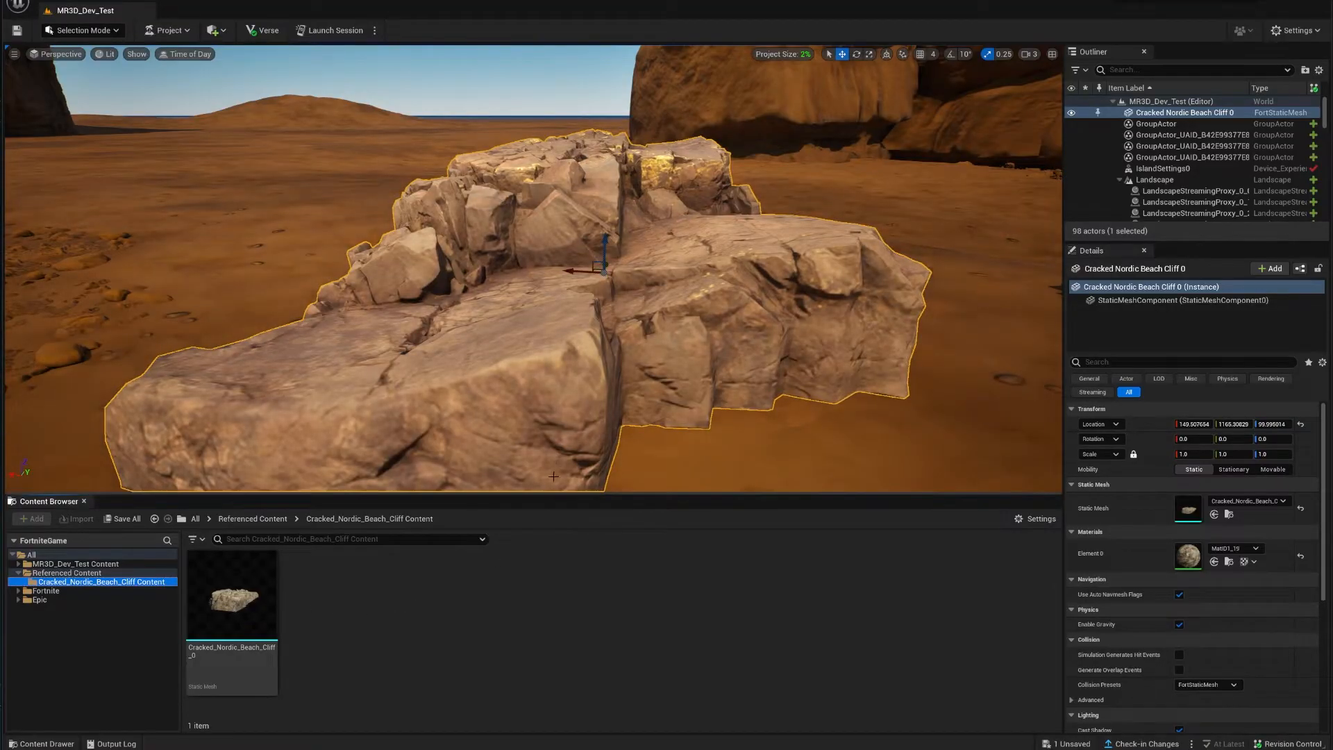
Step: Focus the cliff and drag it down then back up to Z 122.39
{"action": "key", "text": "s"}
{"action": "right_click_drag", "start_coordinate": [567, 423], "coordinate": [649, 430]}
{"action": "key", "text": "w"}
{"action": "key", "text": "f"}
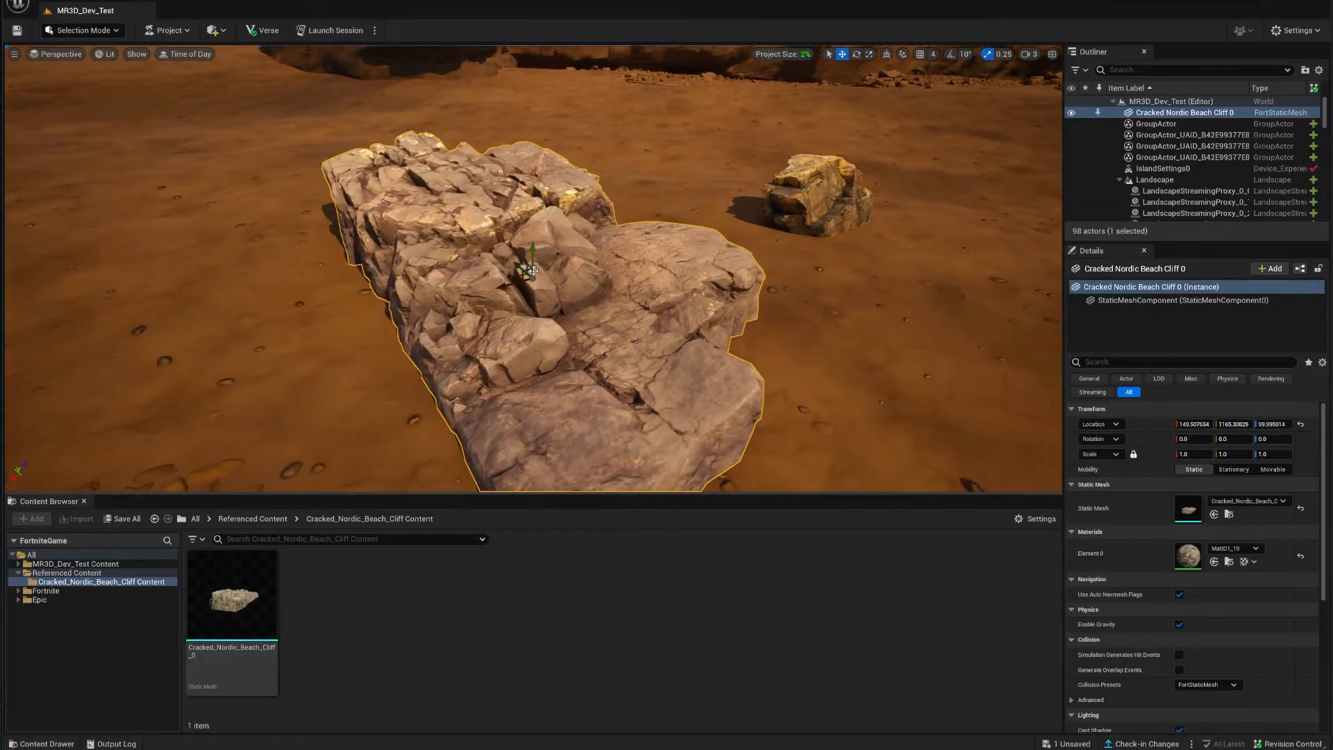
{"action": "left_click_drag", "start_coordinate": [535, 257], "coordinate": [543, 315]}
{"action": "right_click_drag", "start_coordinate": [543, 314], "coordinate": [524, 315]}
{"action": "key", "text": "w"}
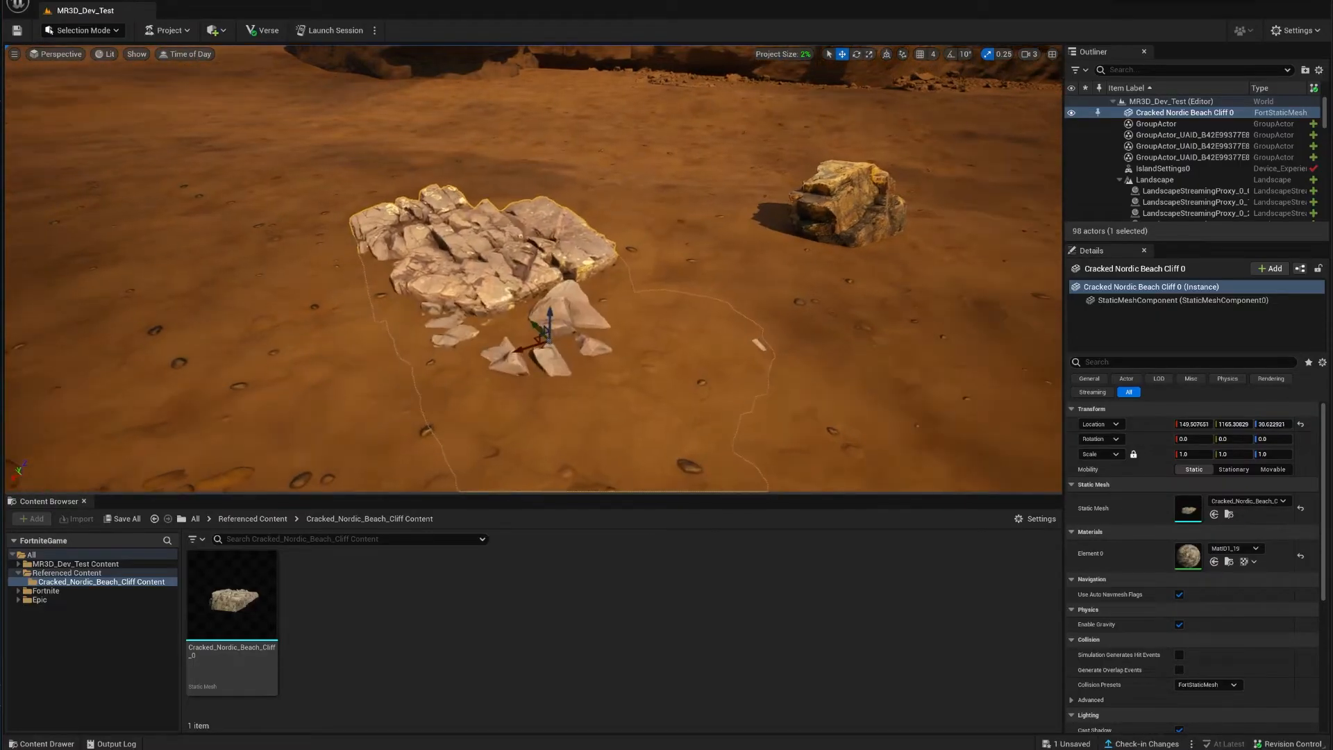
{"action": "left_click_drag", "start_coordinate": [547, 317], "coordinate": [554, 300]}
Step: Orbit around the cliff and reselect it after briefly selecting the sand
{"action": "key", "text": "d"}
{"action": "right_click_drag", "start_coordinate": [559, 403], "coordinate": [722, 418]}
{"action": "key", "text": "w"}
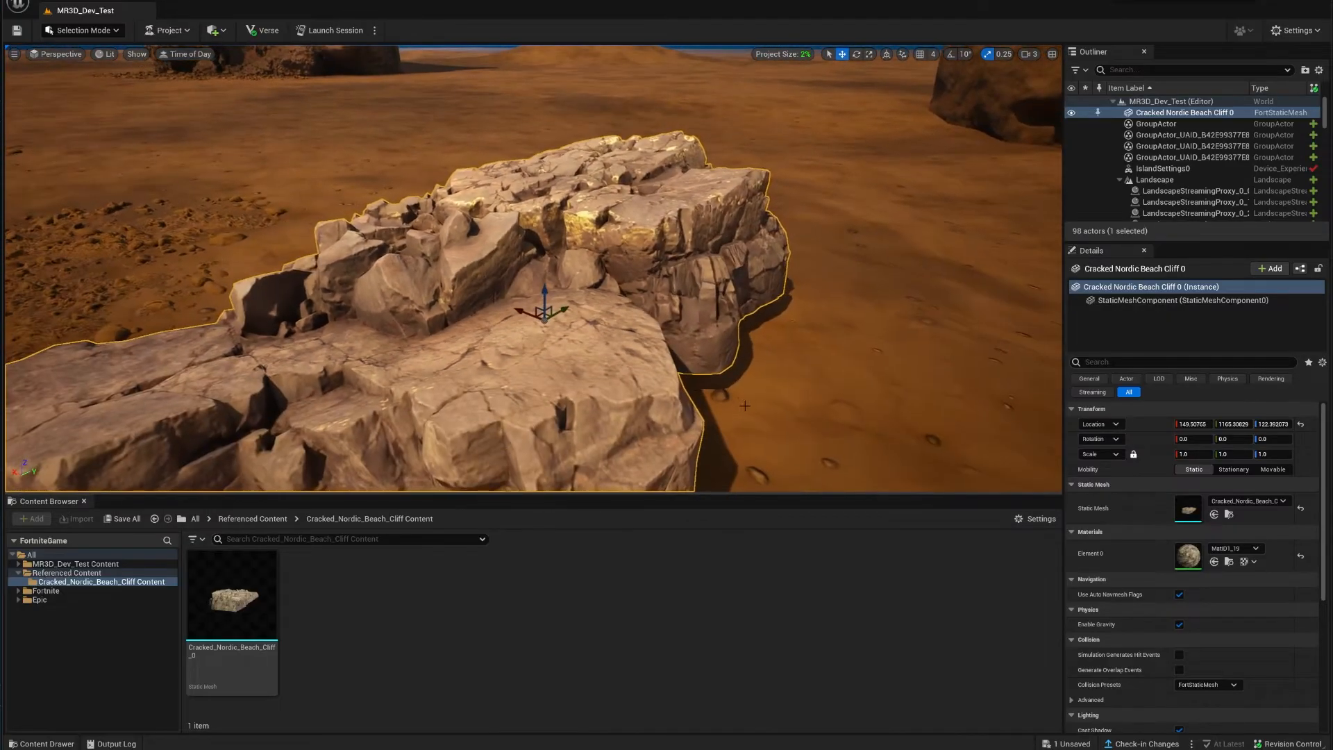
{"action": "left_click", "coordinate": [722, 418]}
{"action": "left_click", "coordinate": [534, 298]}
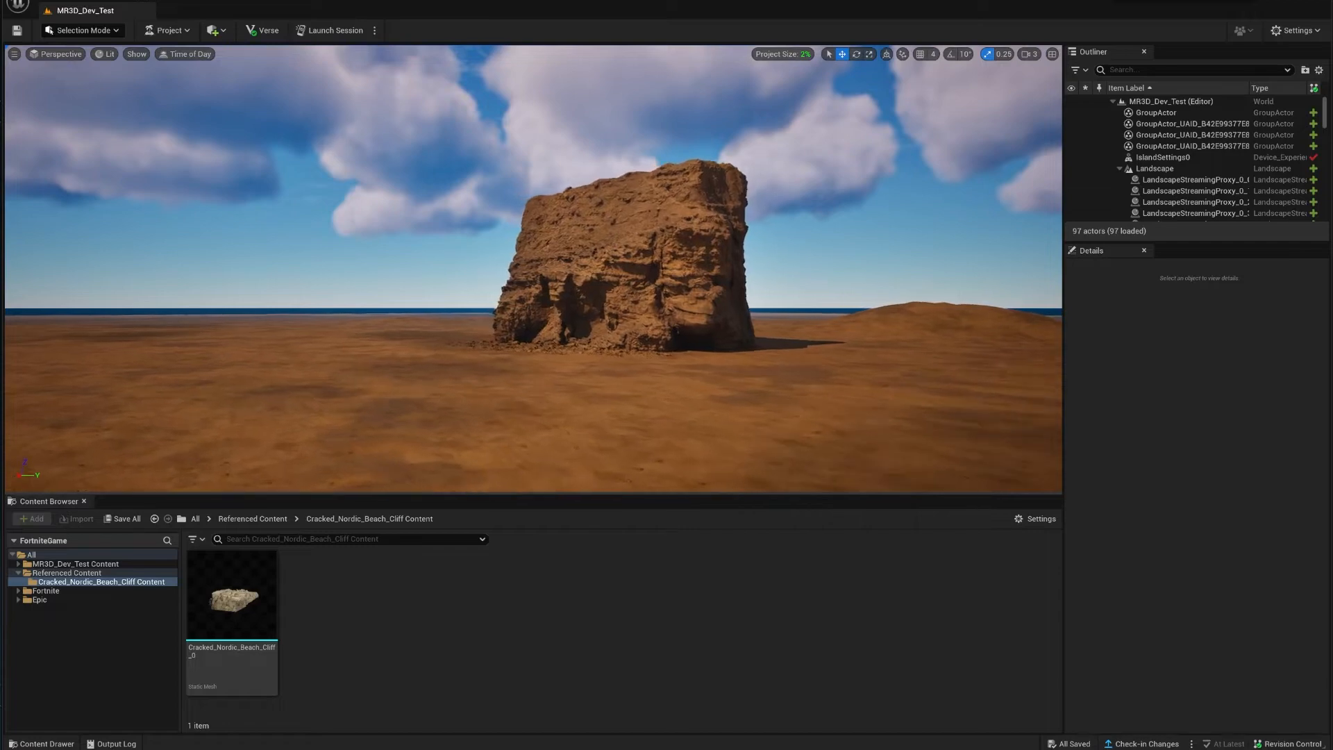
{"action": "mouse_move", "coordinate": [556, 305]}
{"action": "right_mouse_down"}
{"action": "mouse_move", "coordinate": [604, 340]}
{"action": "mouse_move", "coordinate": [556, 305]}
{"action": "right_mouse_up"}
{"action": "key", "text": "w"}
{"action": "left_click", "coordinate": [556, 306]}
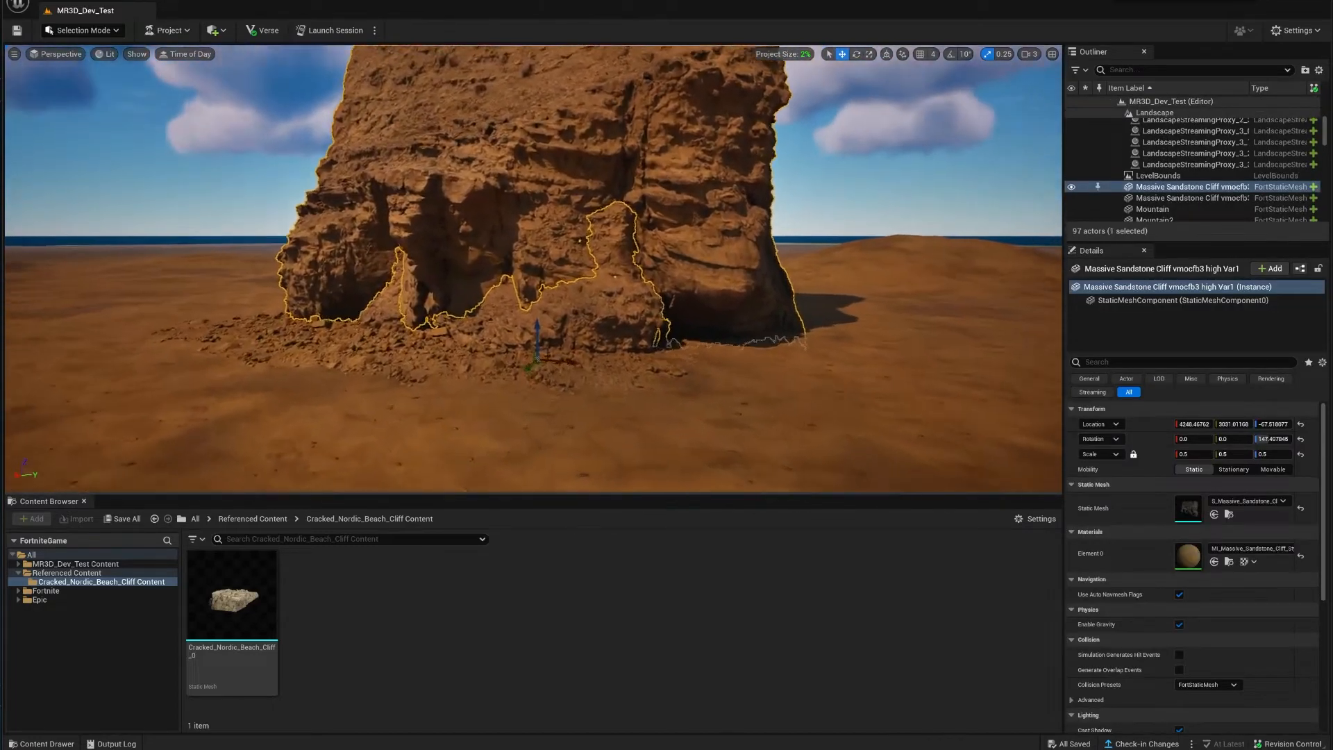
Step: Fly to the sandstone cliff and select its rocky ground and the Massive Sandstone Cliff
{"action": "key", "text": "w"}
{"action": "mouse_move", "coordinate": [557, 305]}
{"action": "right_mouse_down"}
{"action": "mouse_move", "coordinate": [597, 274]}
{"action": "mouse_move", "coordinate": [555, 288]}
{"action": "mouse_move", "coordinate": [551, 340]}
{"action": "mouse_move", "coordinate": [542, 295]}
{"action": "mouse_move", "coordinate": [542, 323]}
{"action": "right_mouse_up"}
{"action": "key", "text": "s"}
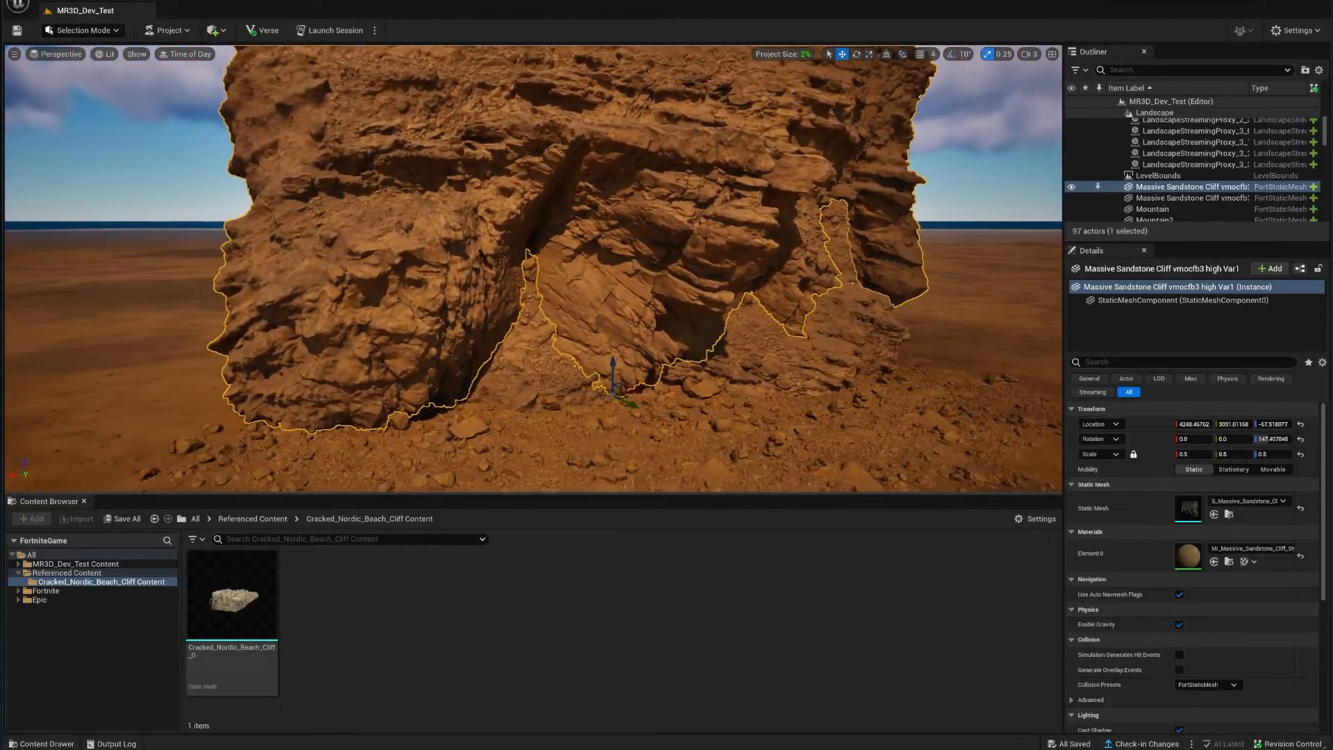
{"action": "left_click", "coordinate": [533, 443]}
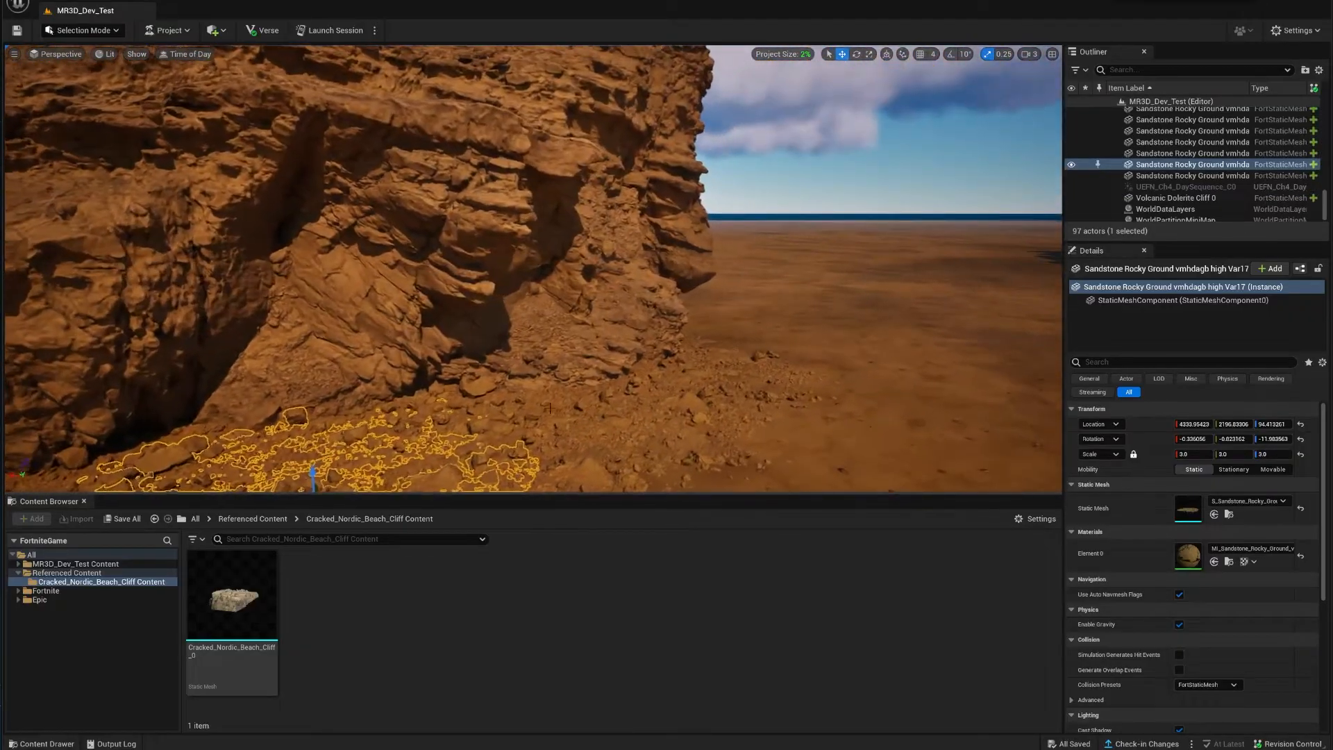
{"action": "left_click", "coordinate": [550, 407]}
{"action": "right_click_drag", "start_coordinate": [549, 408], "coordinate": [545, 455]}
Step: Select several Sandstone Rocky Ground pieces and the open sand landscape
{"action": "left_click", "coordinate": [545, 408]}
{"action": "right_click_drag", "start_coordinate": [545, 408], "coordinate": [595, 334]}
{"action": "left_click", "coordinate": [595, 334]}
{"action": "left_click", "coordinate": [637, 263]}
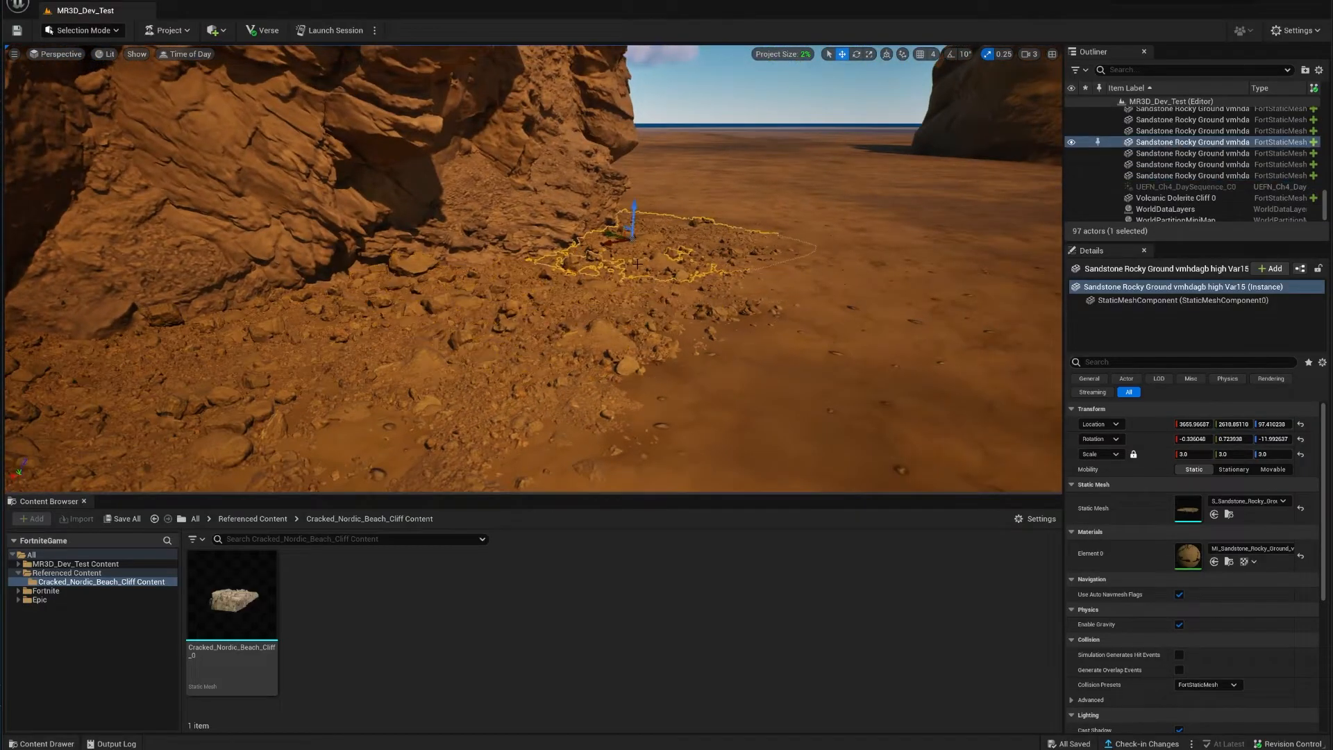
{"action": "right_click_drag", "start_coordinate": [636, 264], "coordinate": [587, 306]}
{"action": "left_click", "coordinate": [643, 333]}
Step: Fly toward the rubble, select another rocky ground piece, and open the view-mode options
{"action": "key", "text": "s"}
{"action": "key", "text": "w"}
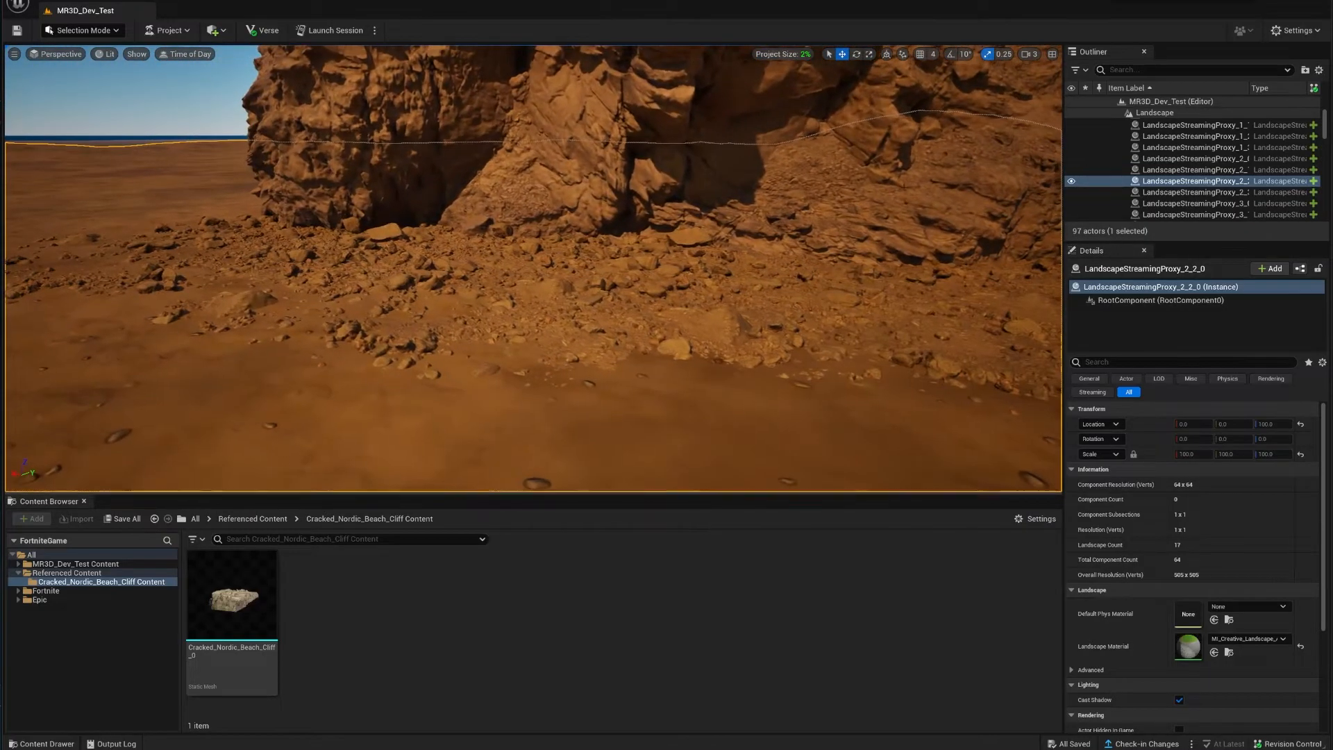
{"action": "left_click", "coordinate": [544, 263]}
{"action": "right_click_drag", "start_coordinate": [543, 264], "coordinate": [590, 212]}
{"action": "key", "text": "s"}
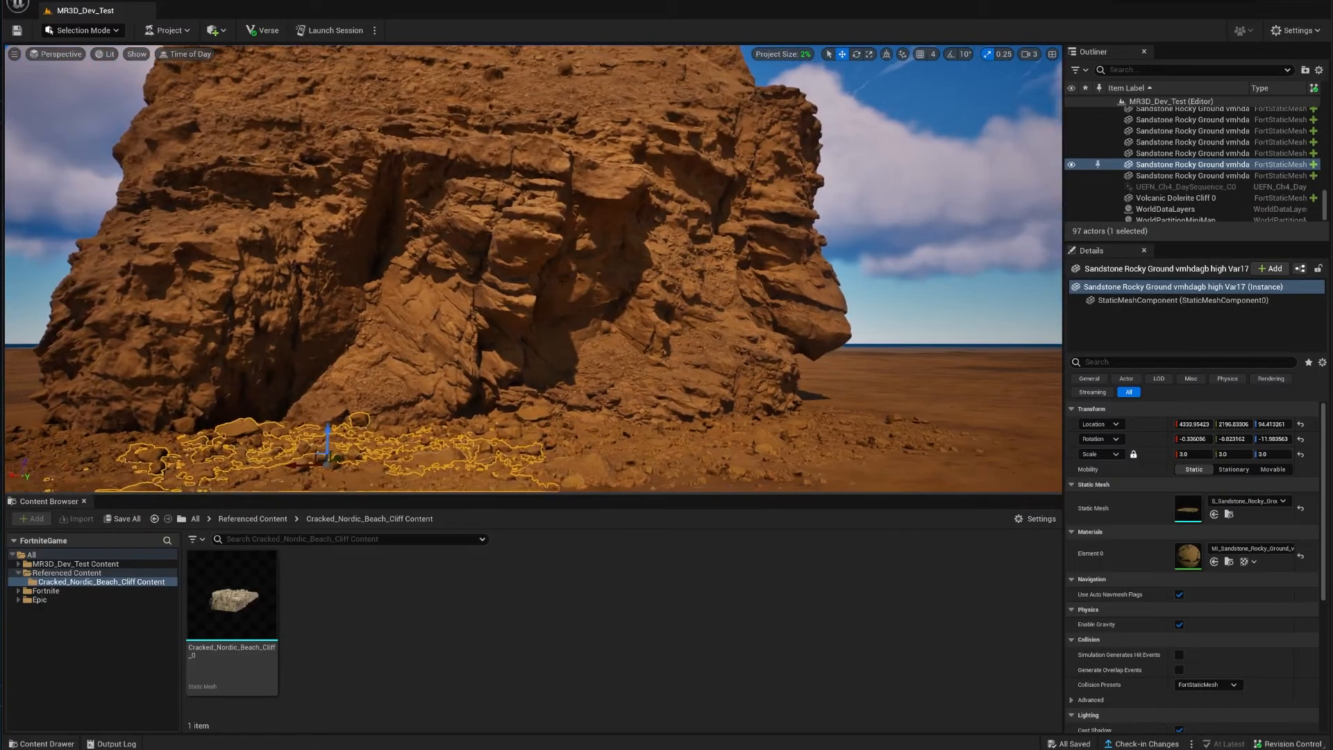
{"action": "left_click", "coordinate": [106, 54]}
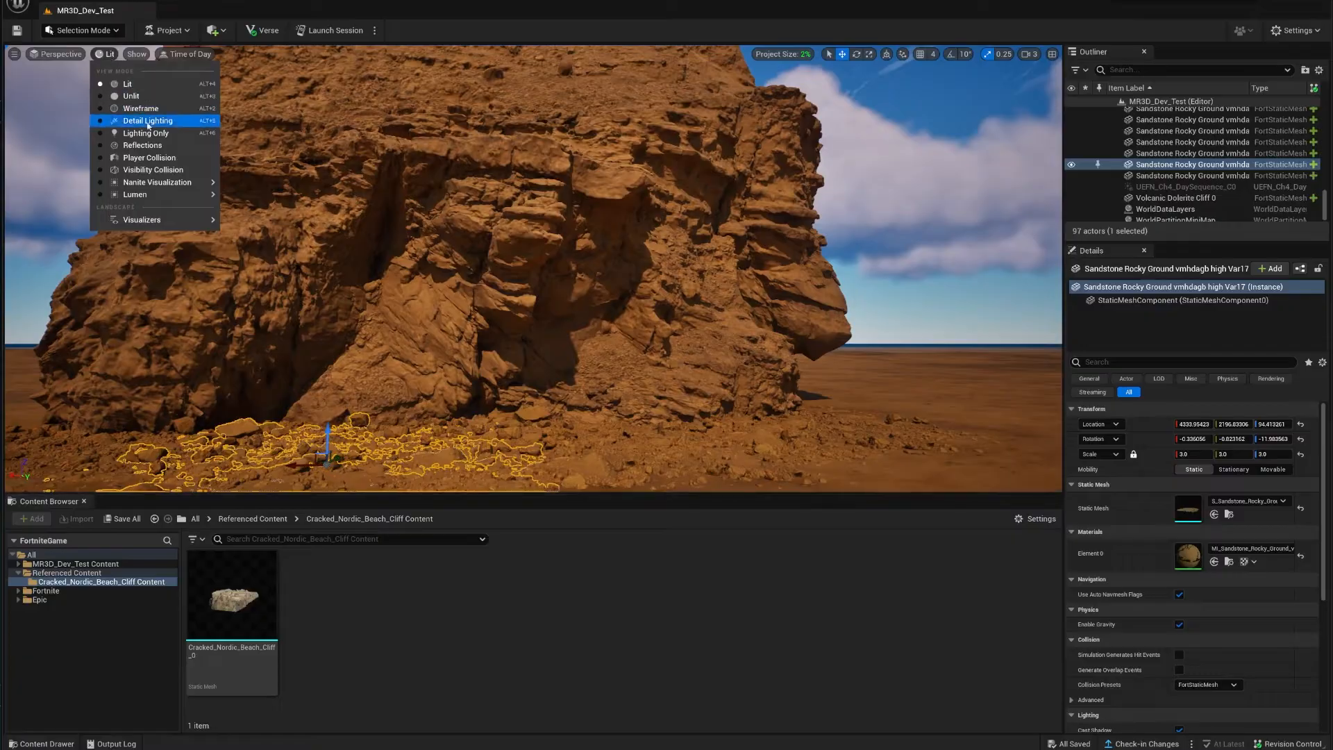
Step: Inspect the cliff in Nanite Visualization > Triangles, then switch back to Lit
{"action": "mouse_move", "coordinate": [182, 186]}
{"action": "left_click", "coordinate": [257, 232]}
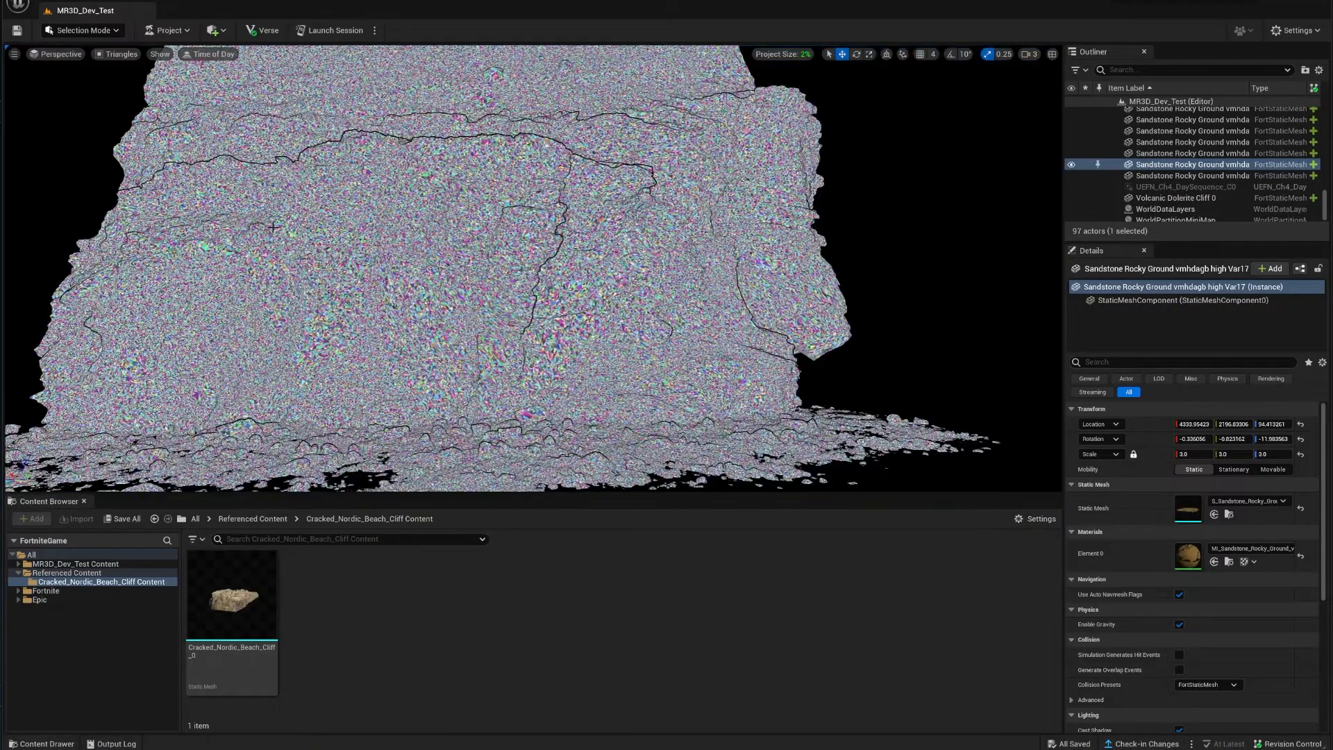
{"action": "right_click_drag", "start_coordinate": [444, 277], "coordinate": [489, 299]}
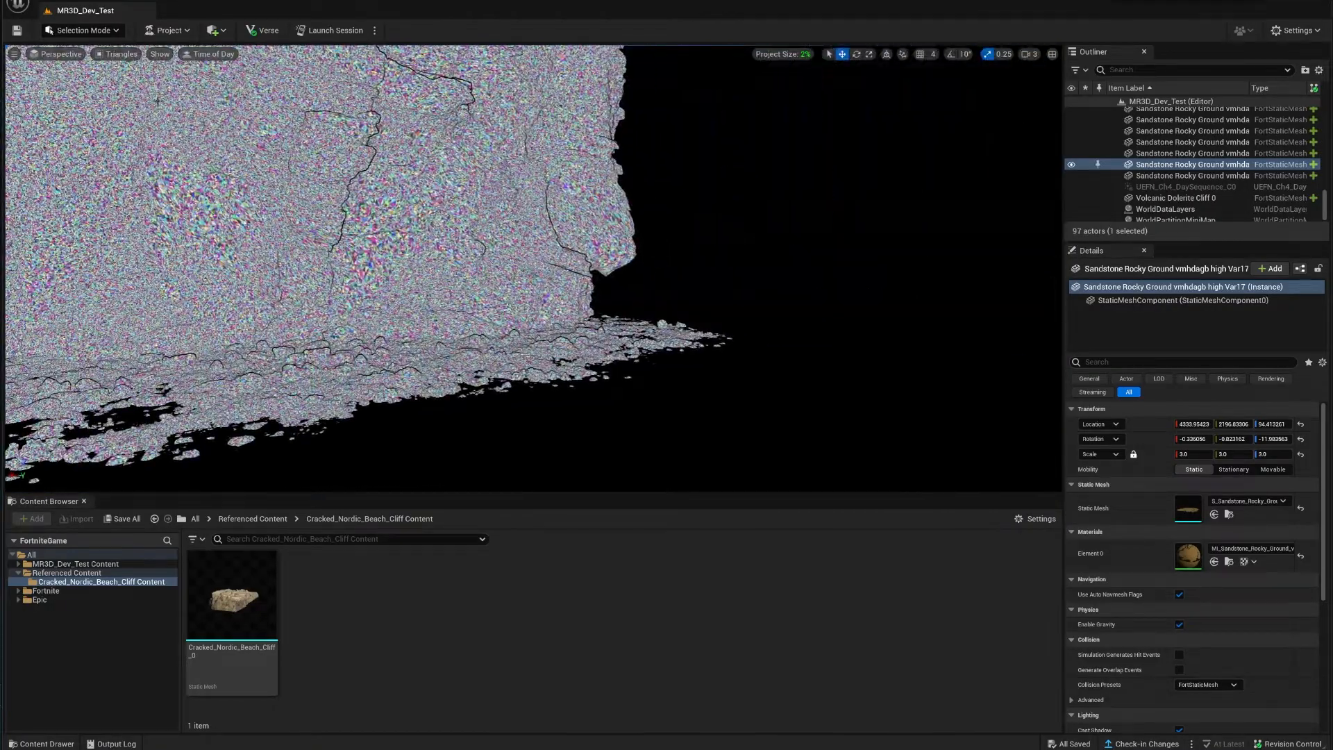
{"action": "left_click", "coordinate": [122, 54]}
{"action": "left_click", "coordinate": [144, 84]}
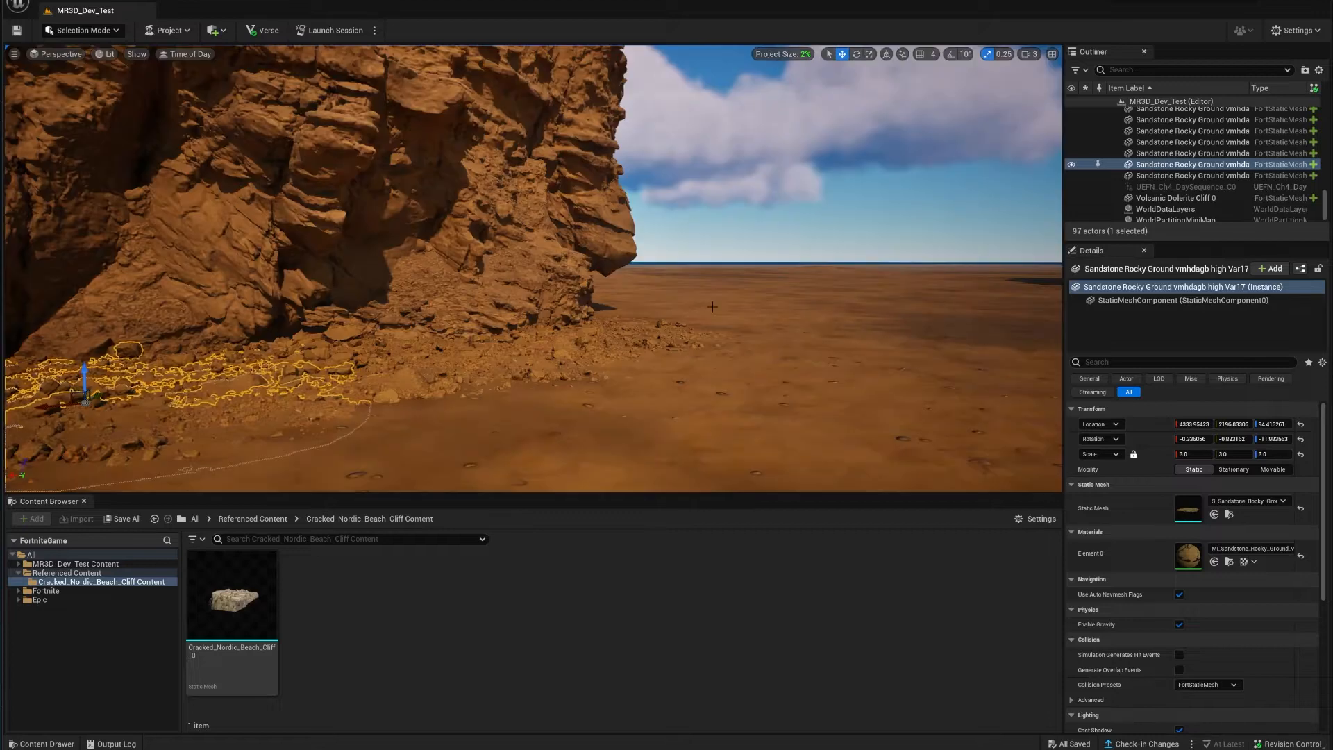
Step: Select the landscape, a Sandstone Rocky Ground piece, and the Massive Sandstone Cliff
{"action": "right_click_drag", "start_coordinate": [631, 358], "coordinate": [572, 371]}
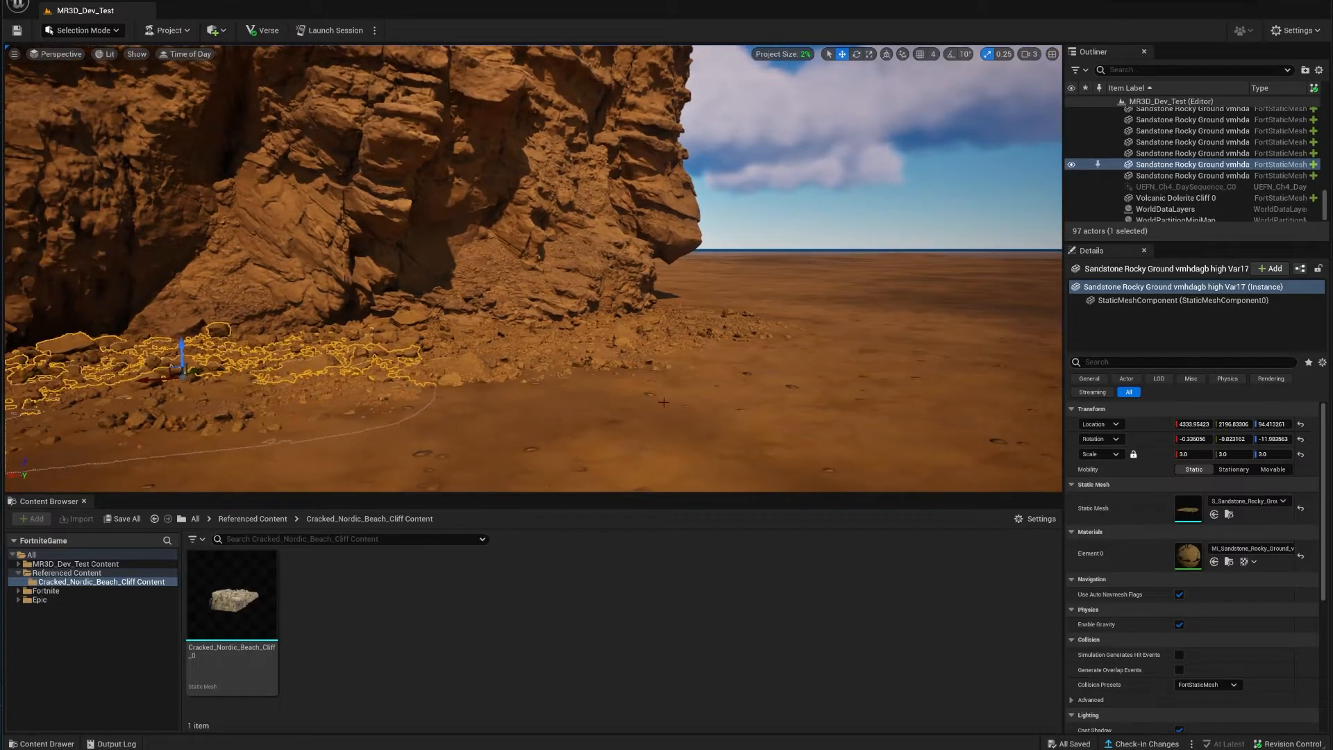
{"action": "left_click", "coordinate": [558, 362]}
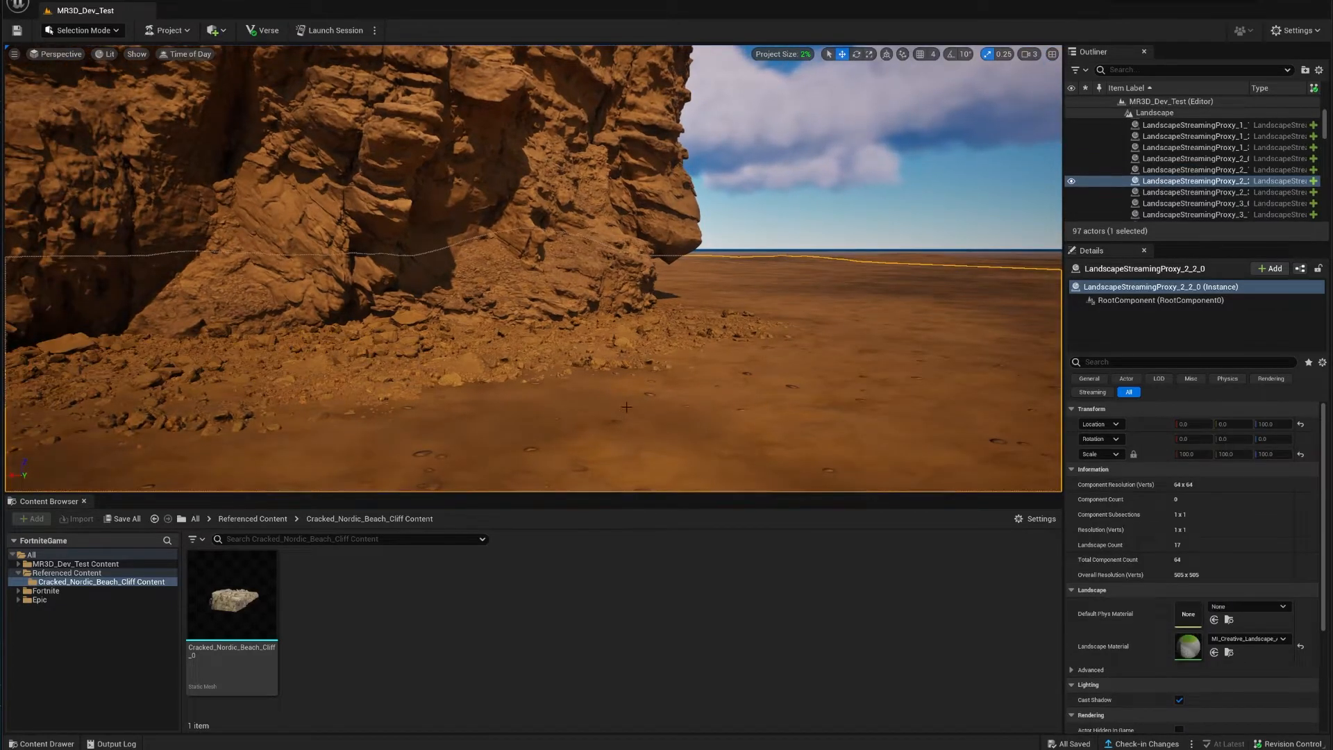
{"action": "mouse_move", "coordinate": [620, 426]}
{"action": "right_mouse_down"}
{"action": "mouse_move", "coordinate": [600, 386]}
{"action": "mouse_move", "coordinate": [605, 333]}
{"action": "mouse_move", "coordinate": [594, 424]}
{"action": "right_mouse_up"}
{"action": "left_click", "coordinate": [624, 434]}
{"action": "left_click", "coordinate": [543, 324]}
{"action": "right_click_drag", "start_coordinate": [543, 324], "coordinate": [599, 361]}
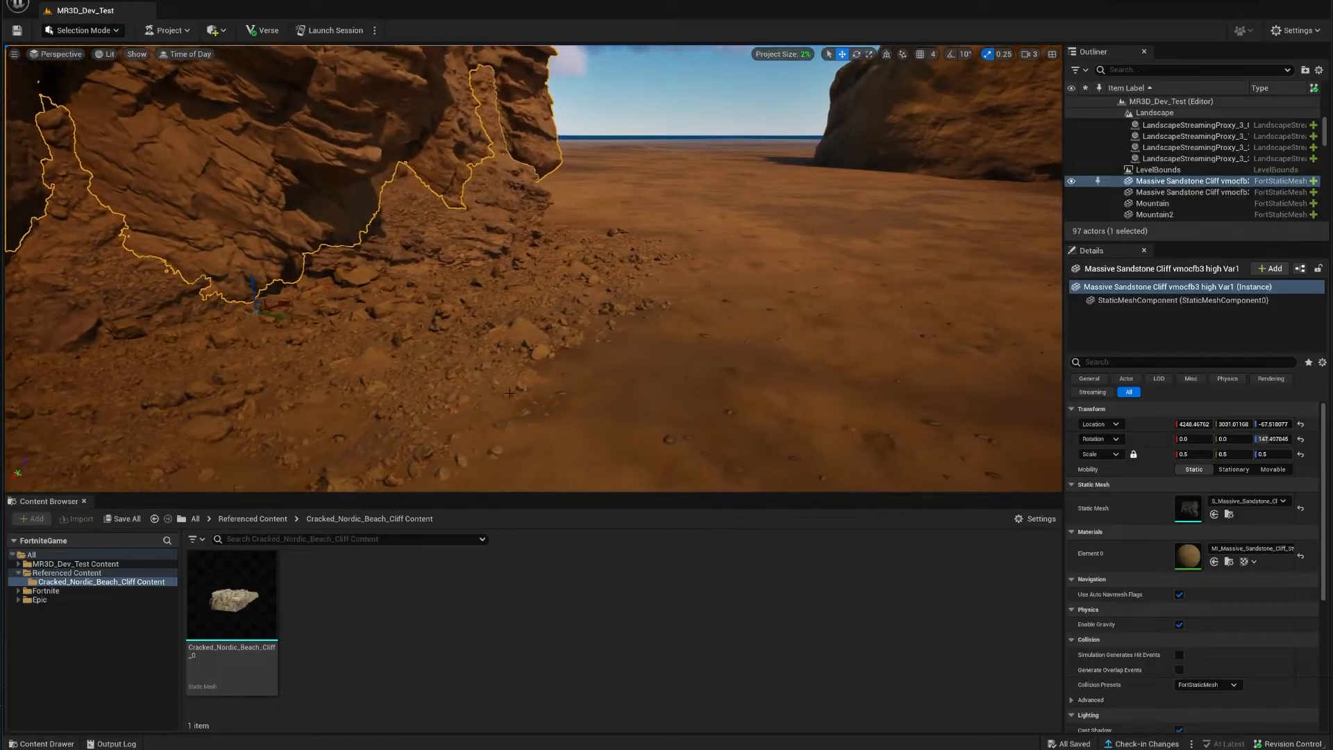
Step: Select the rocky ground patch at the cliff base and fly around it
{"action": "left_click", "coordinate": [522, 305]}
{"action": "right_click_drag", "start_coordinate": [522, 305], "coordinate": [577, 368]}
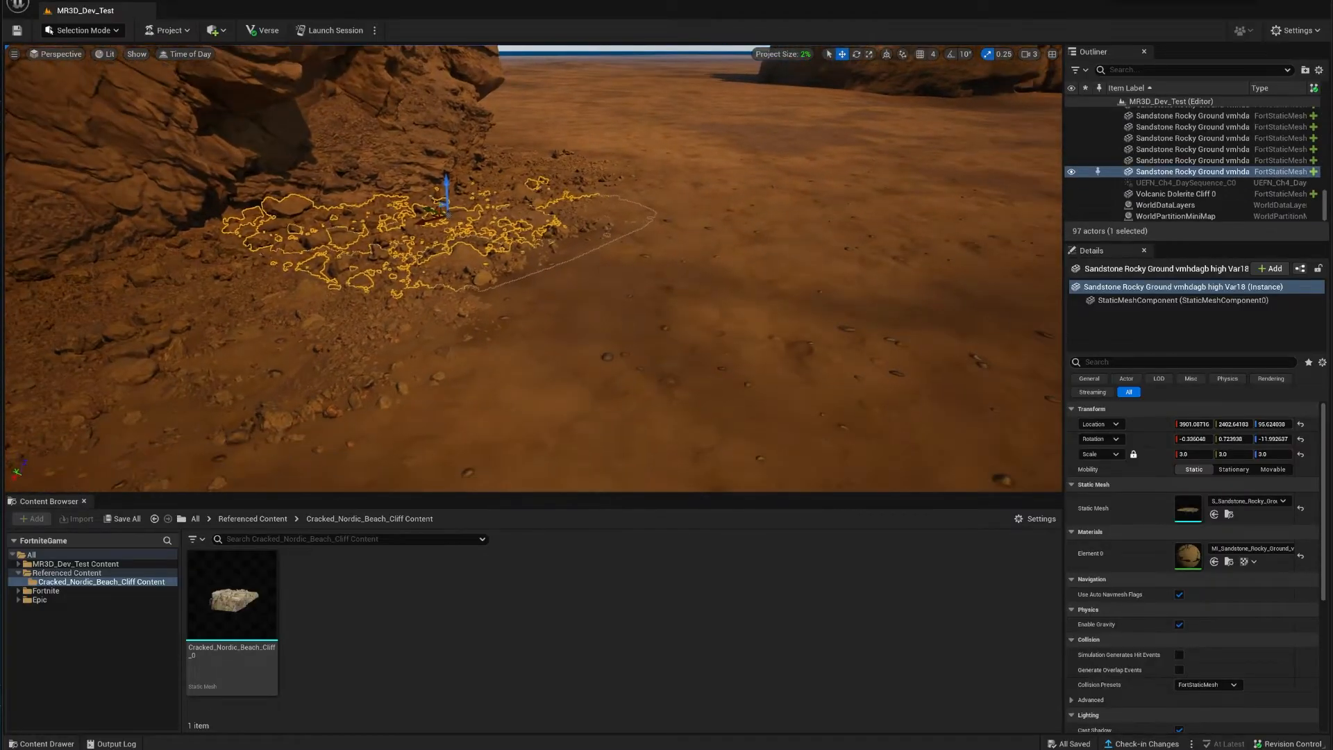
{"action": "left_click", "coordinate": [458, 258]}
{"action": "left_click", "coordinate": [489, 262]}
{"action": "right_click_drag", "start_coordinate": [490, 262], "coordinate": [490, 239]}
{"action": "mouse_move", "coordinate": [569, 318]}
{"action": "right_mouse_down"}
{"action": "mouse_move", "coordinate": [555, 309]}
{"action": "mouse_move", "coordinate": [568, 318]}
{"action": "right_mouse_up"}
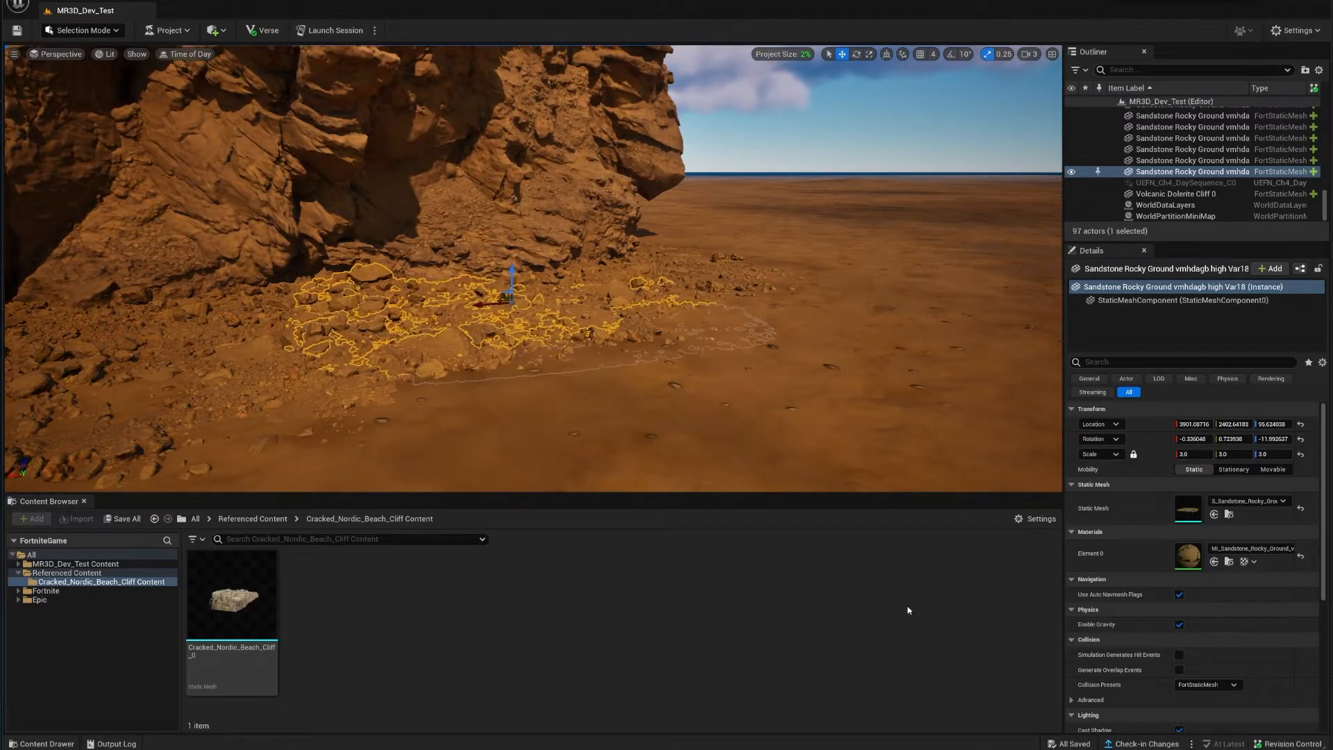
Step: Fly toward the cliff, select the small Volcanic Dolerite Cliff 0 rock, and close in on it
{"action": "right_click_drag", "start_coordinate": [548, 382], "coordinate": [686, 366]}
{"action": "key", "text": "w"}
{"action": "right_click_drag", "start_coordinate": [583, 323], "coordinate": [553, 361]}
{"action": "left_click", "coordinate": [628, 304]}
{"action": "key", "text": "w"}
{"action": "right_click_drag", "start_coordinate": [629, 304], "coordinate": [611, 313]}
{"action": "key", "text": "d"}
{"action": "right_click_drag", "start_coordinate": [726, 291], "coordinate": [668, 312]}
Step: Open the dolerite rock's MatID1_0 material instance and scroll through its parameter list
{"action": "left_click", "coordinate": [1229, 561]}
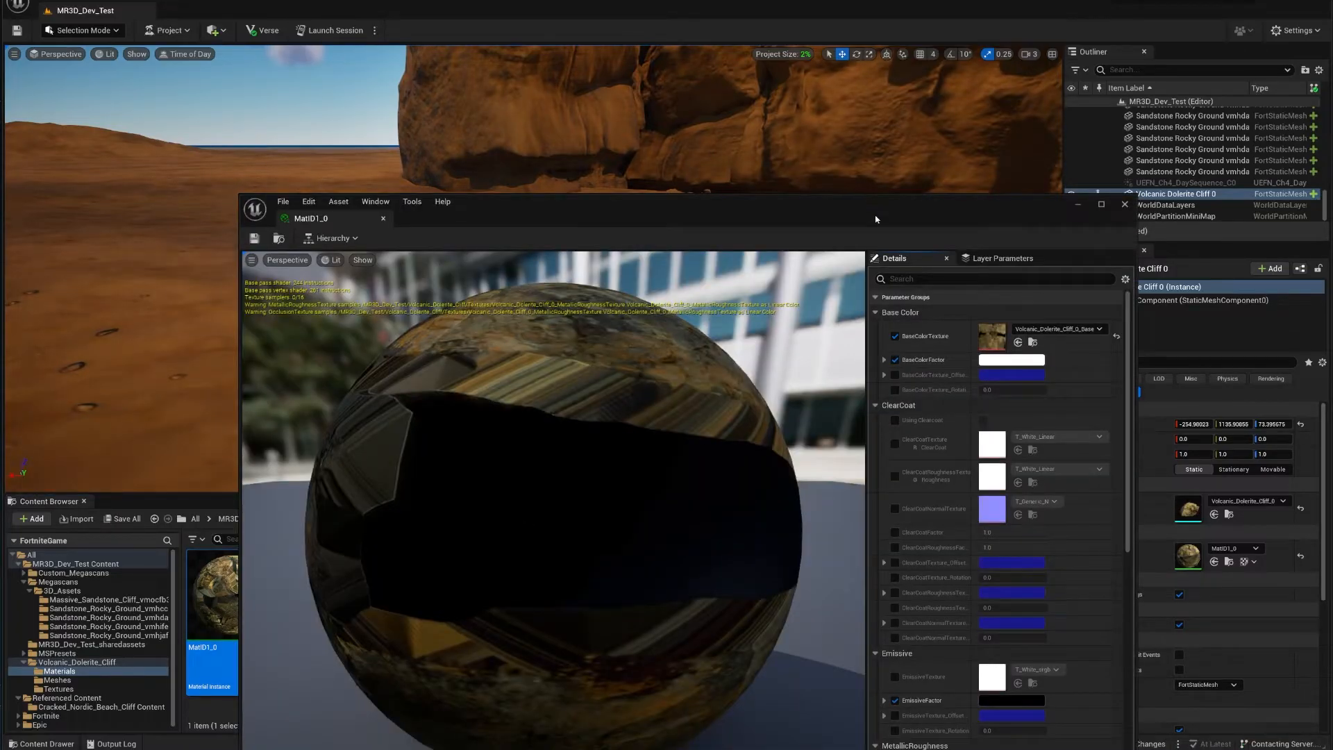
{"action": "left_click_drag", "start_coordinate": [875, 220], "coordinate": [816, 95]}
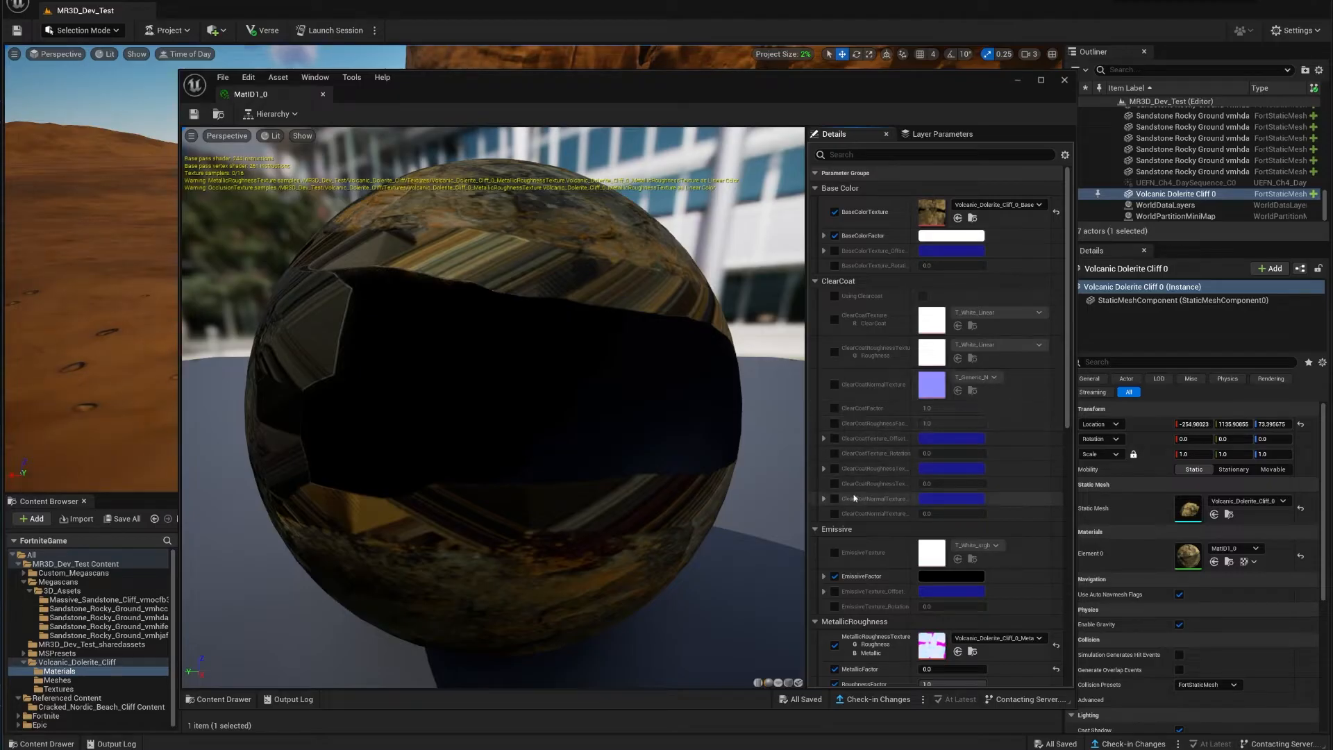
{"action": "scroll", "coordinate": [843, 397], "scroll_direction": "down", "scroll_amount": 5}
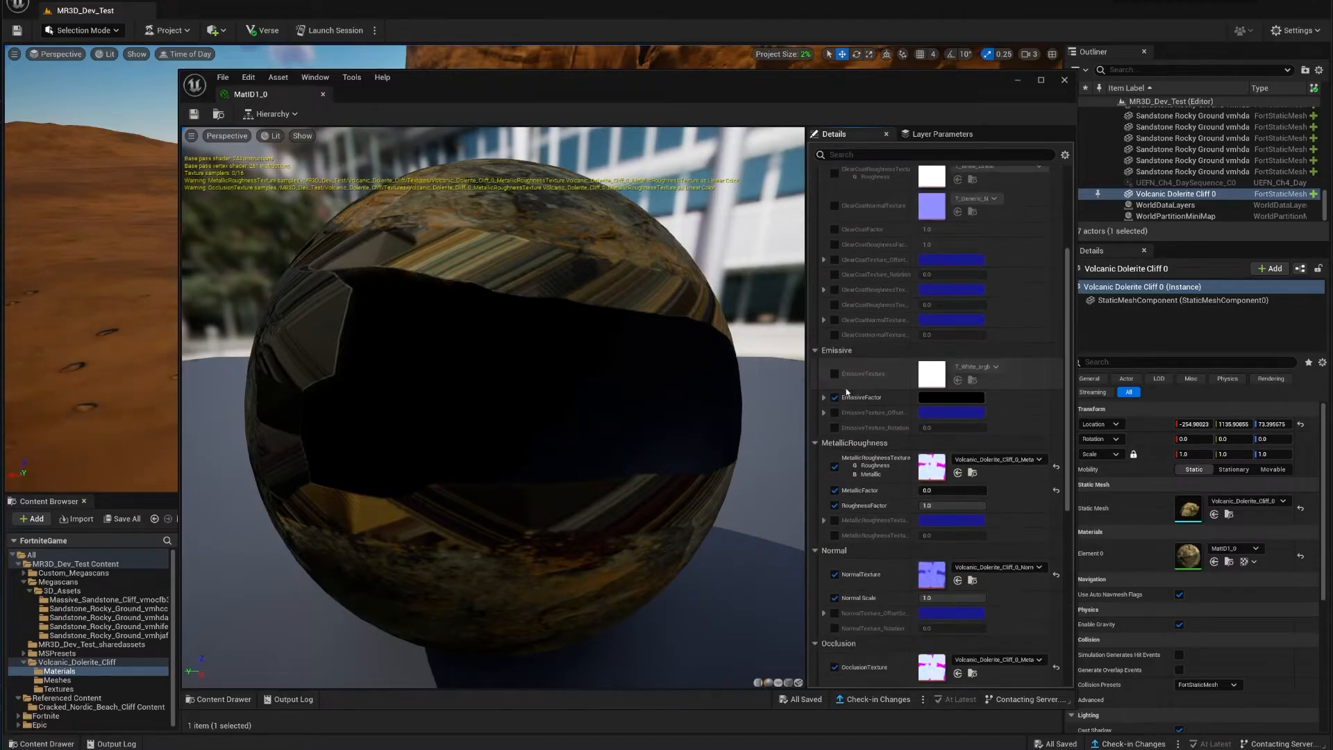
{"action": "scroll", "coordinate": [847, 392], "scroll_direction": "down", "scroll_amount": 7}
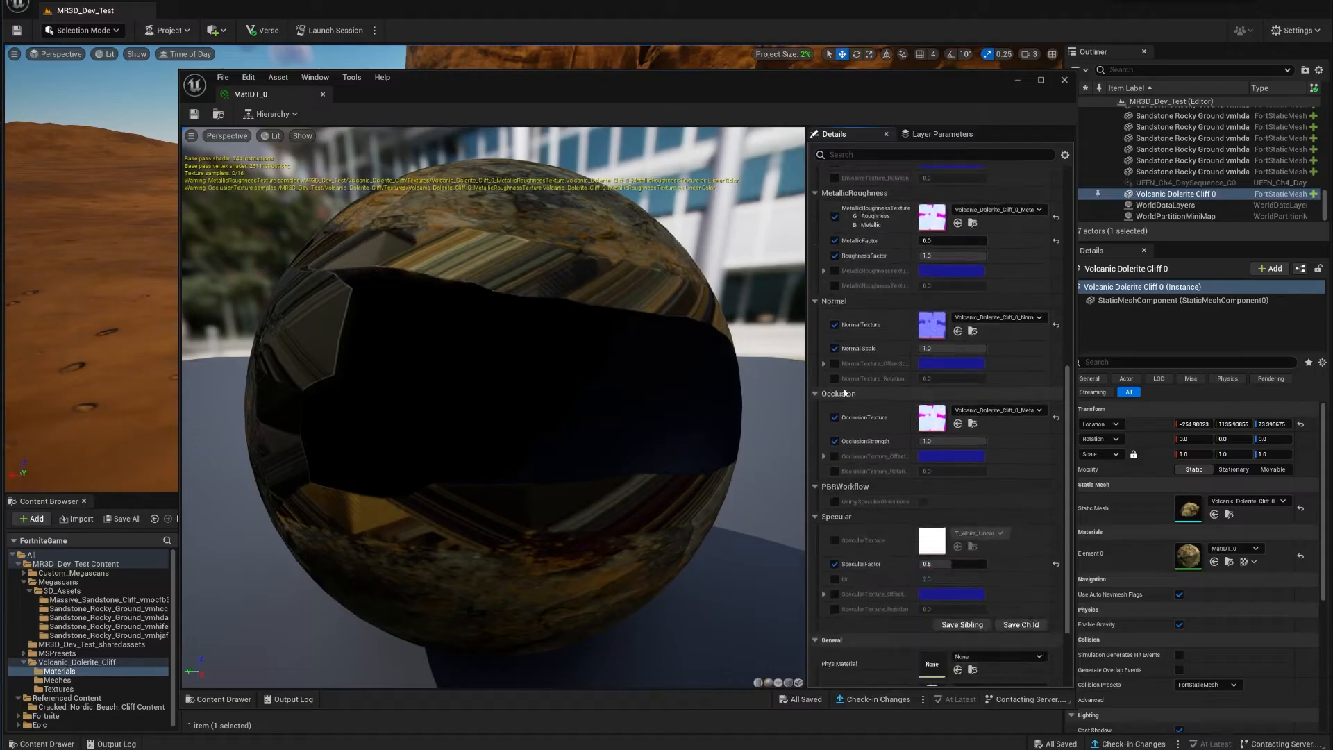
{"action": "scroll", "coordinate": [845, 393], "scroll_direction": "down", "scroll_amount": 3}
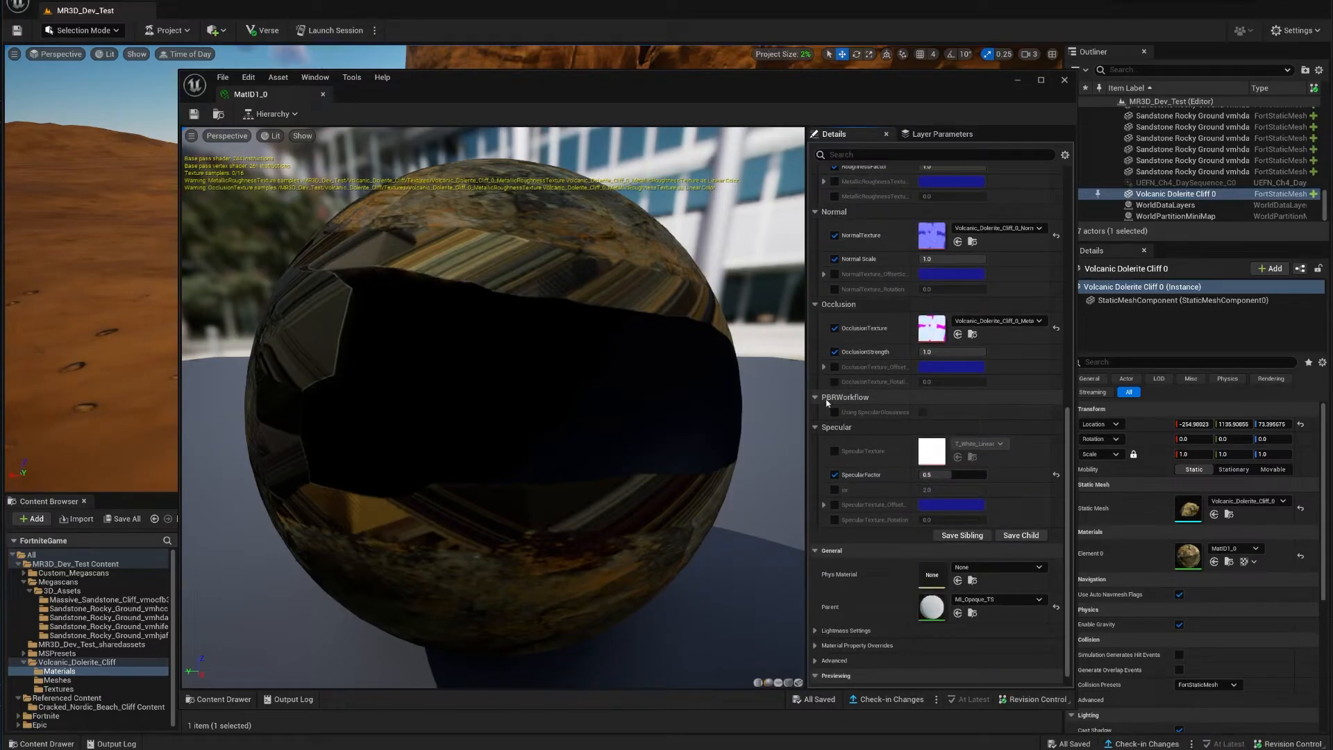
{"action": "scroll", "coordinate": [858, 440], "scroll_direction": "up", "scroll_amount": 12}
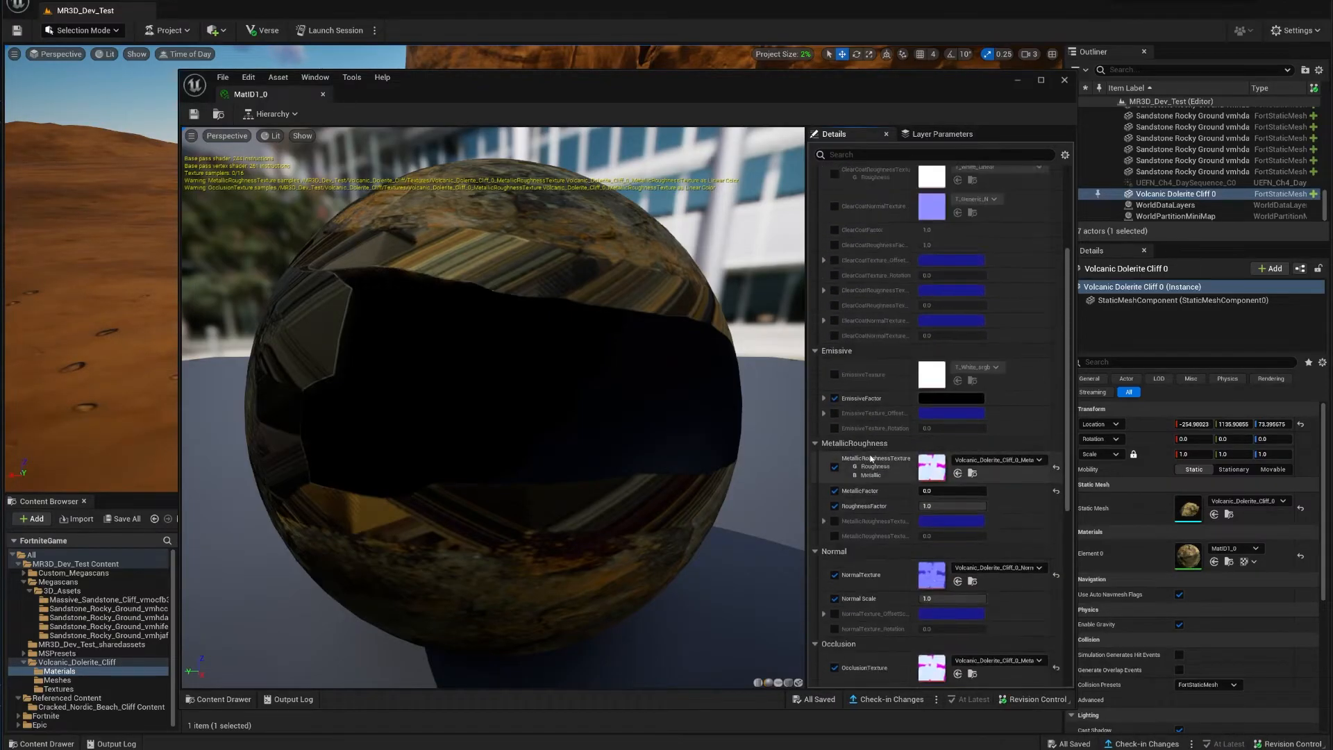
{"action": "scroll", "coordinate": [871, 458], "scroll_direction": "up", "scroll_amount": 3}
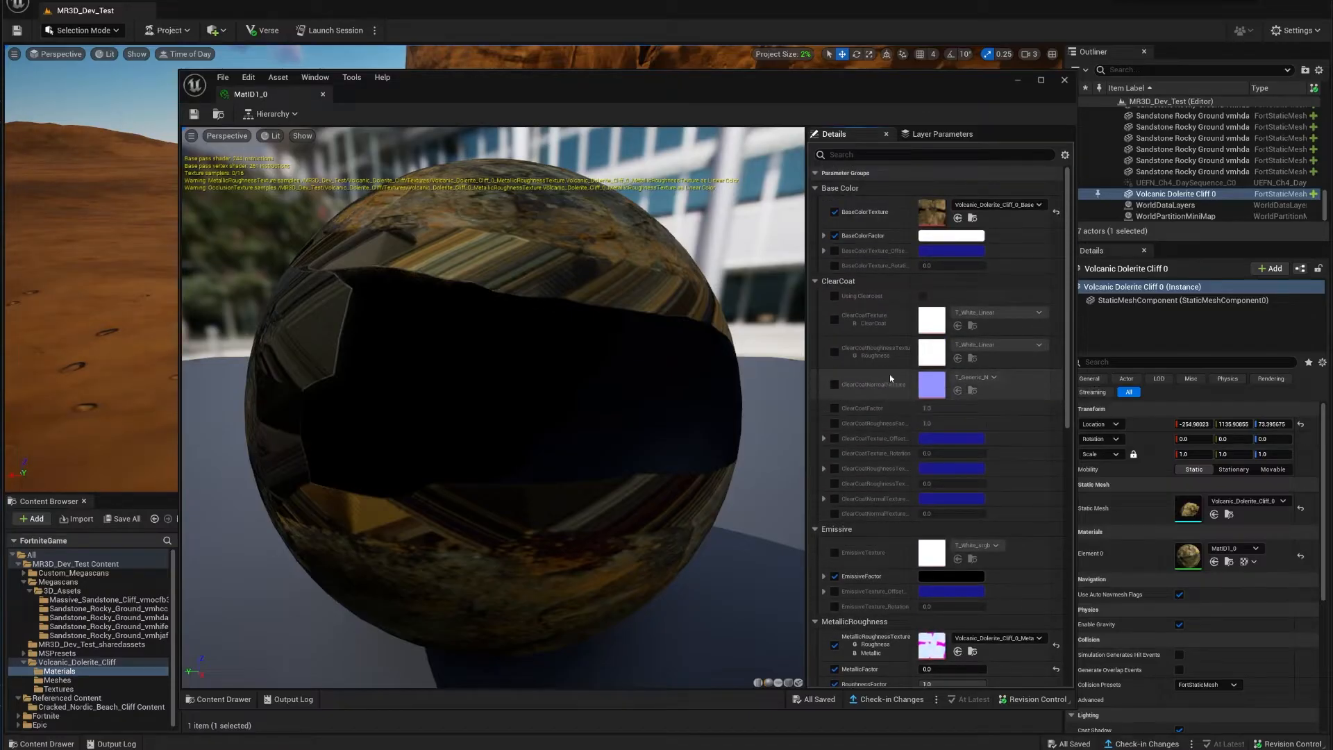
{"action": "scroll", "coordinate": [890, 315], "scroll_direction": "down", "scroll_amount": 3}
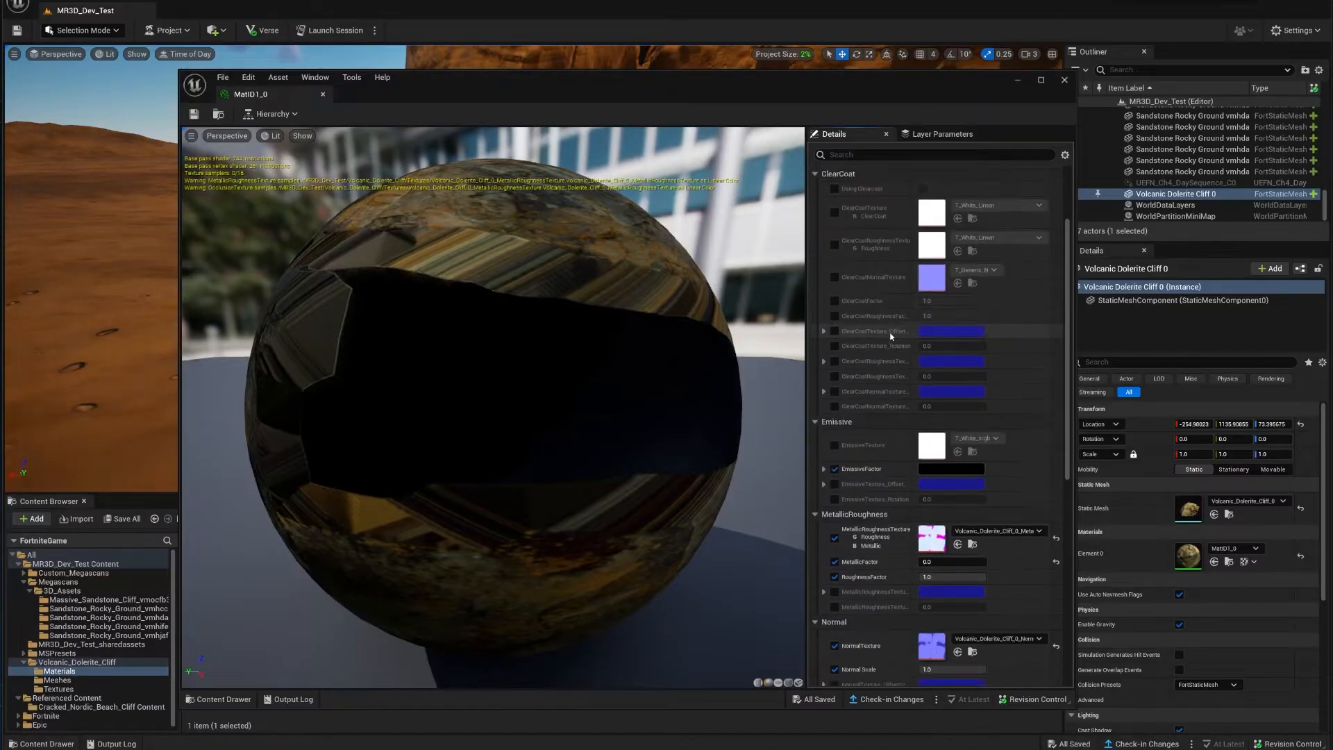
{"action": "scroll", "coordinate": [894, 345], "scroll_direction": "up", "scroll_amount": 3}
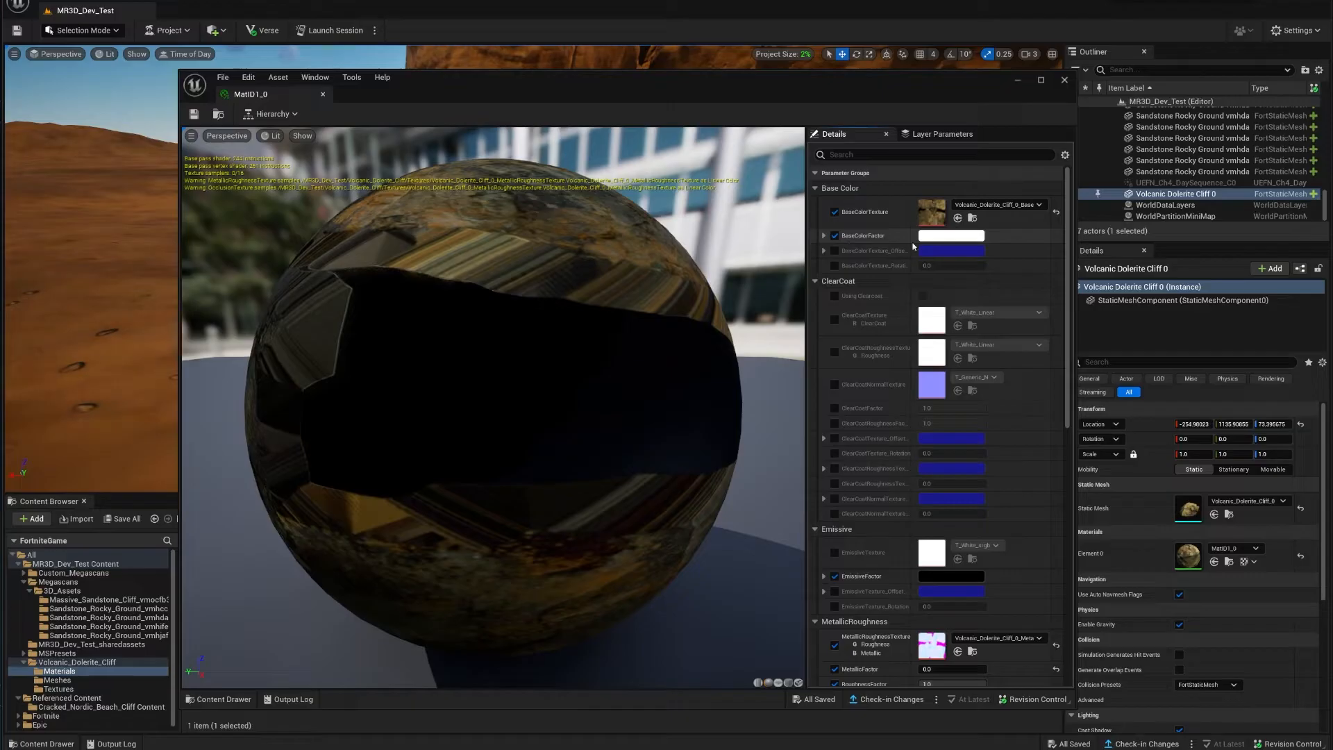
Step: Expand and collapse BaseColorFactor and BaseColorTexture_Offset to review the base colour and texture settings
{"action": "left_click", "coordinate": [824, 236]}
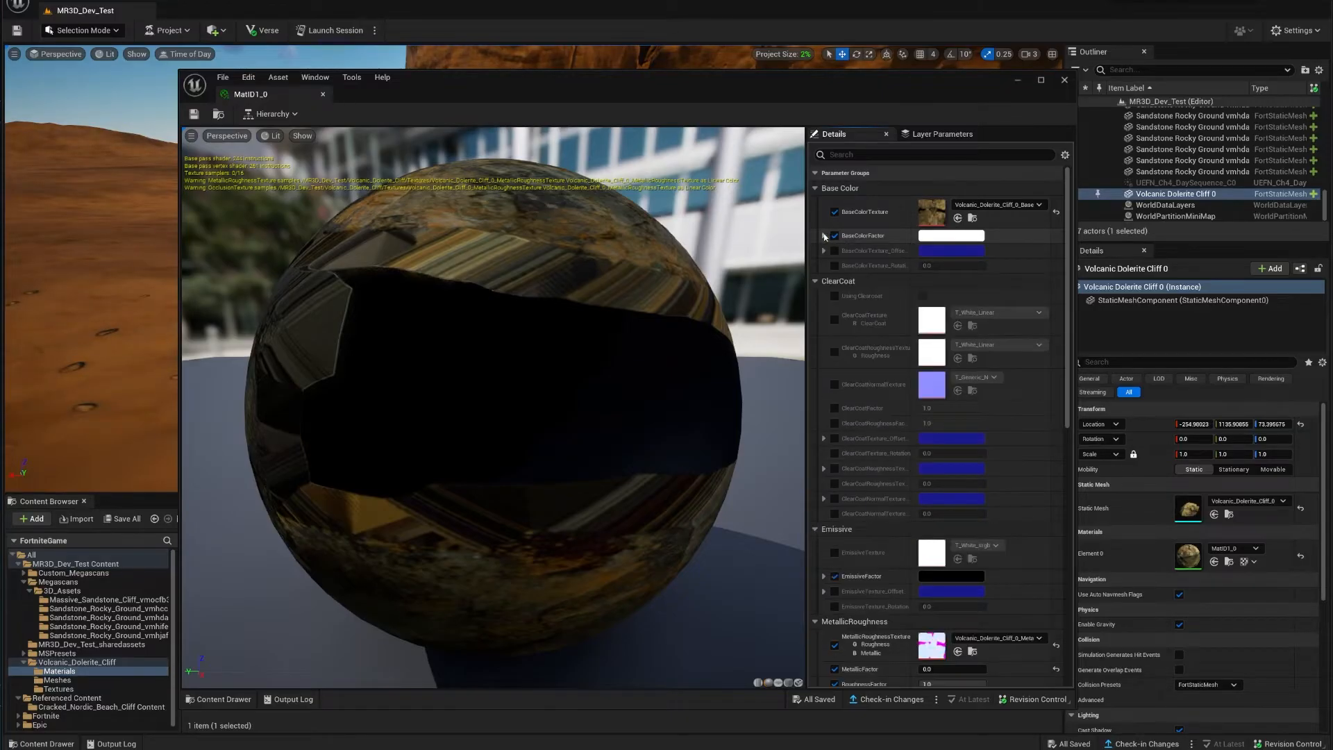
{"action": "left_click", "coordinate": [824, 236]}
{"action": "left_click", "coordinate": [824, 251]}
{"action": "left_click", "coordinate": [824, 251]}
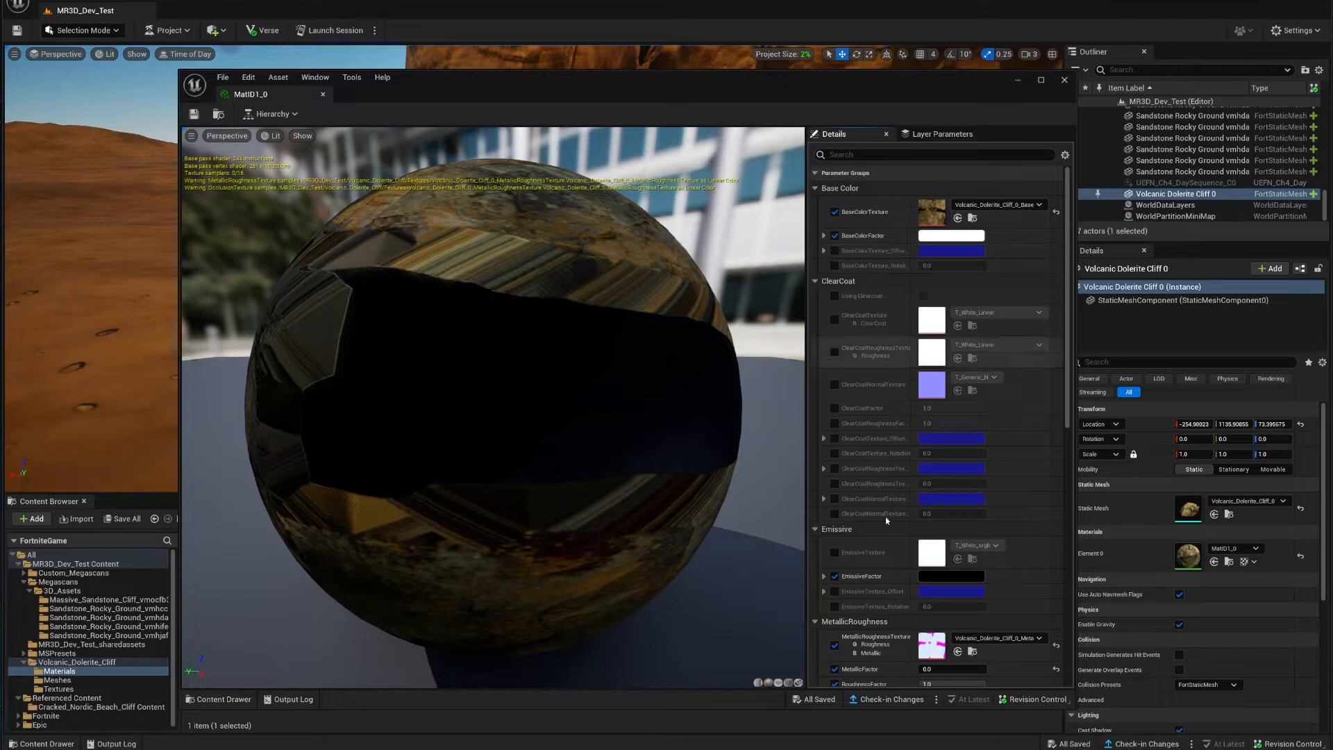
{"action": "scroll", "coordinate": [887, 541], "scroll_direction": "down", "scroll_amount": 10}
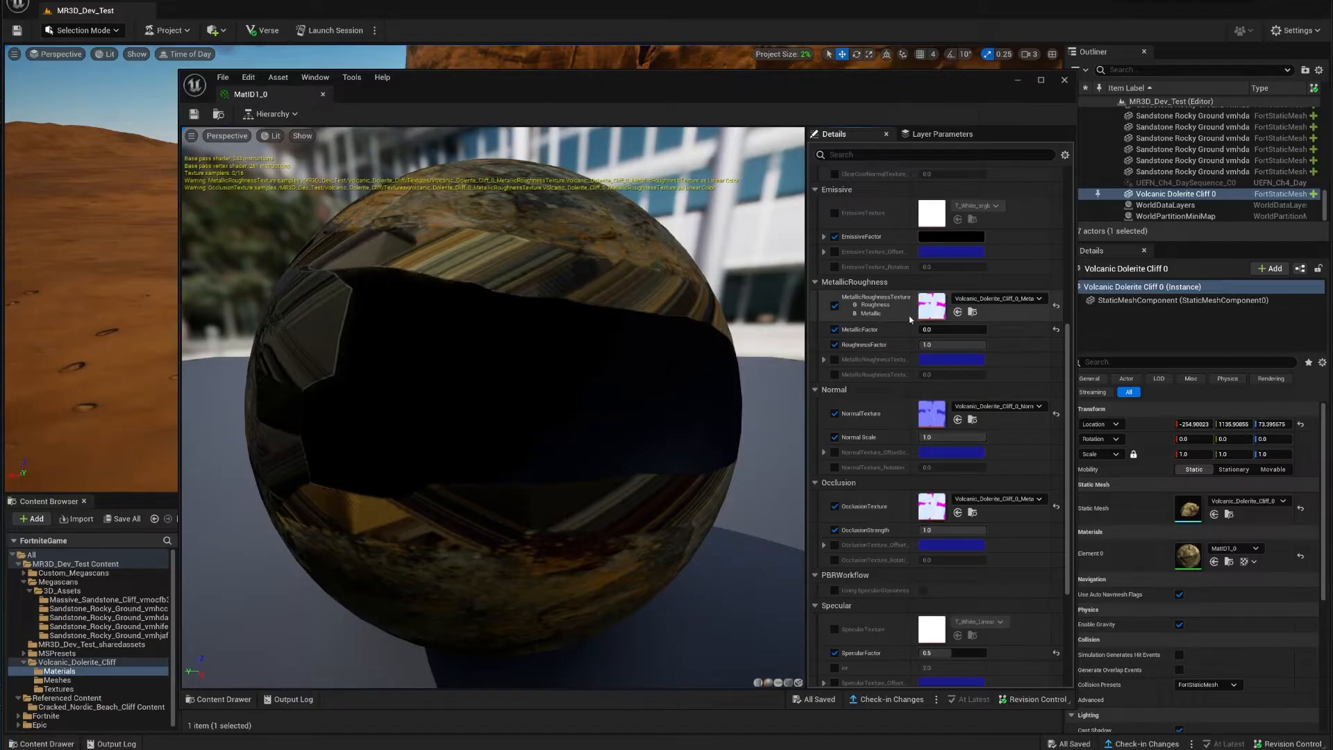
{"action": "scroll", "coordinate": [874, 473], "scroll_direction": "down", "scroll_amount": 5}
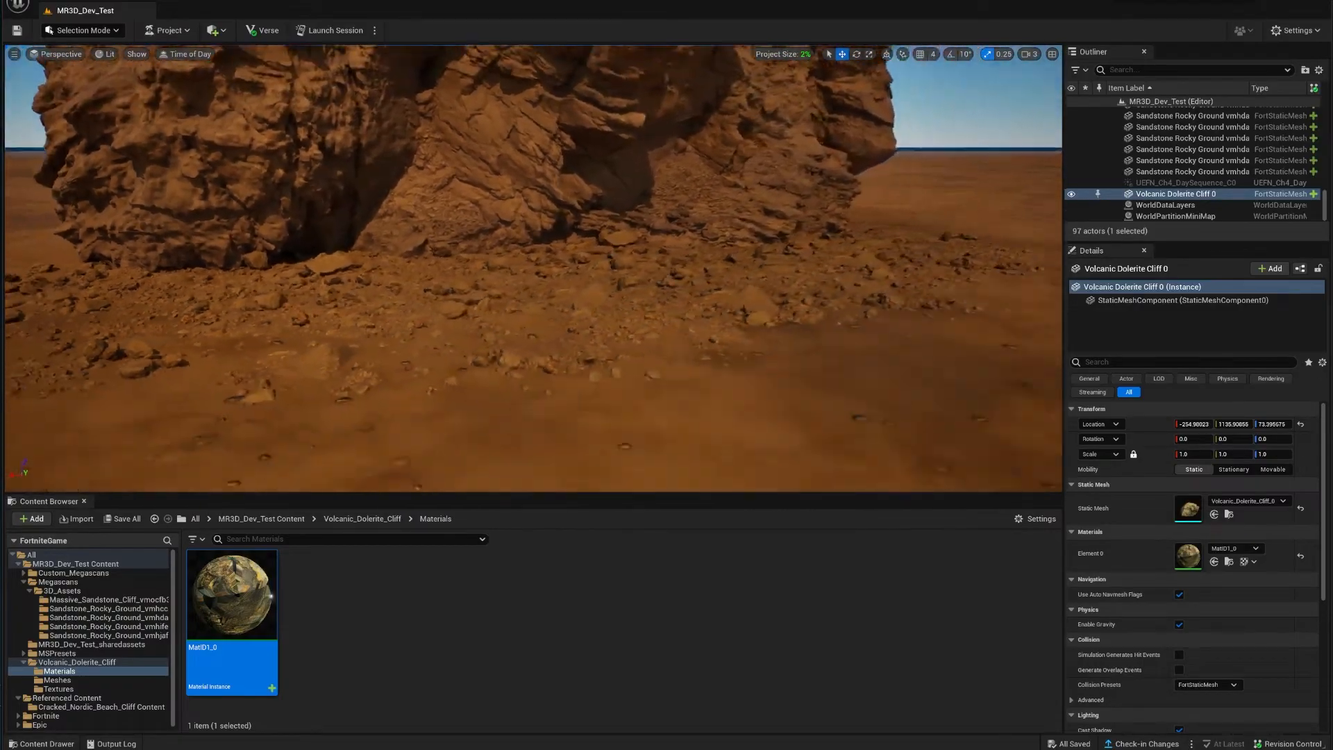
Step: Check the sandstone cliffs, landscape and rocky ground by selecting each, then launch a play session
{"action": "key", "text": "s"}
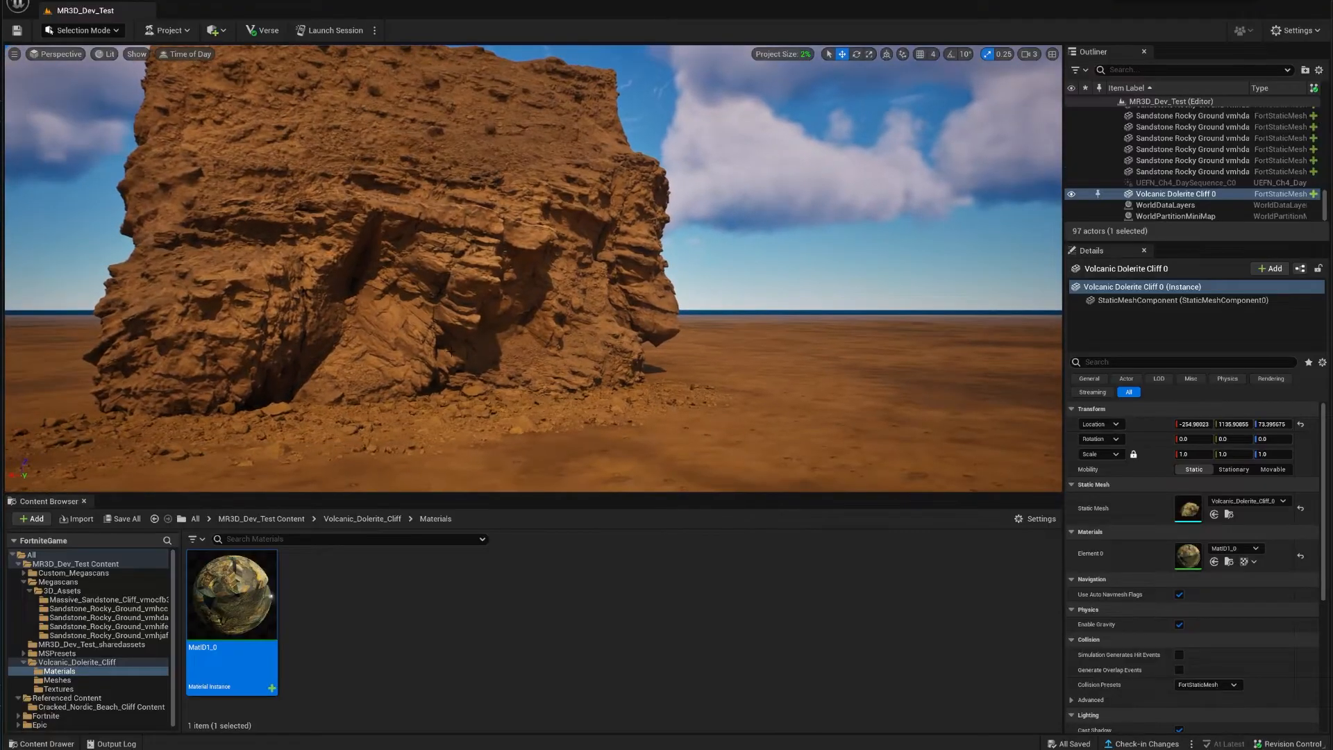
{"action": "left_click", "coordinate": [451, 350]}
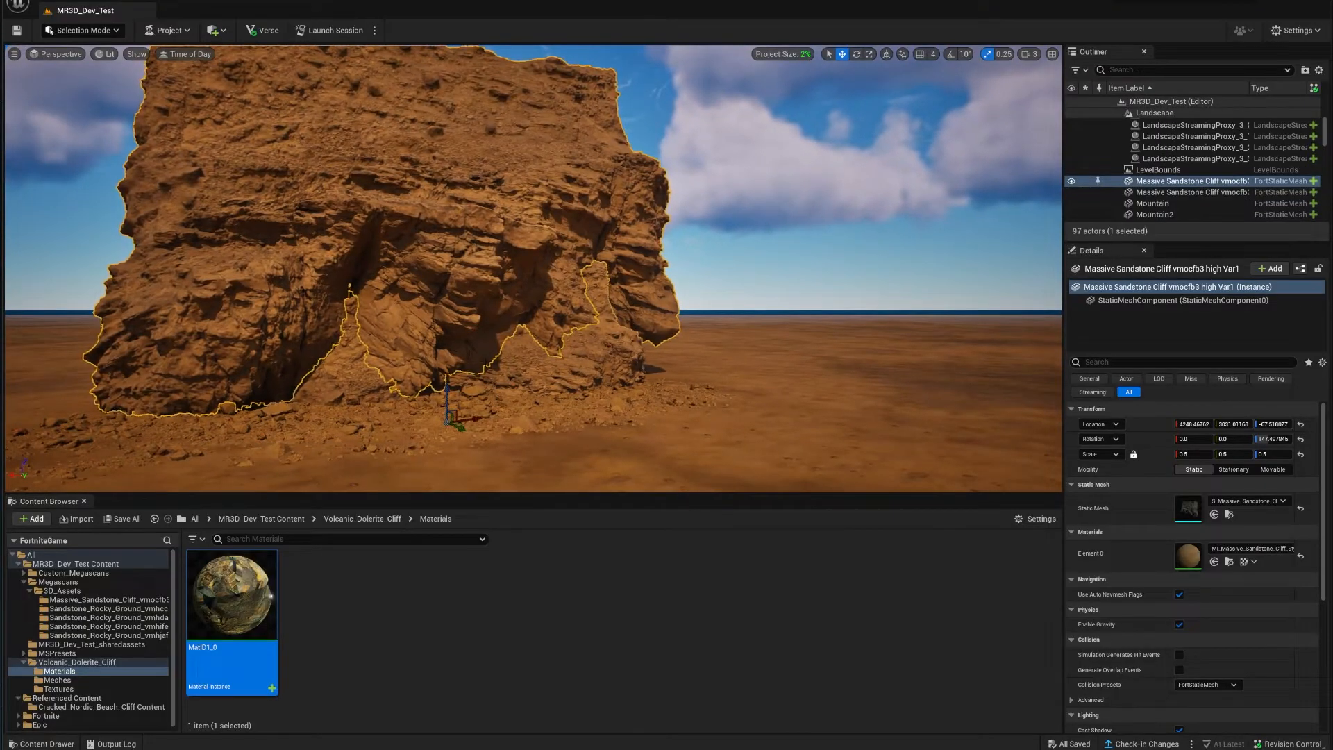
{"action": "left_click", "coordinate": [553, 451]}
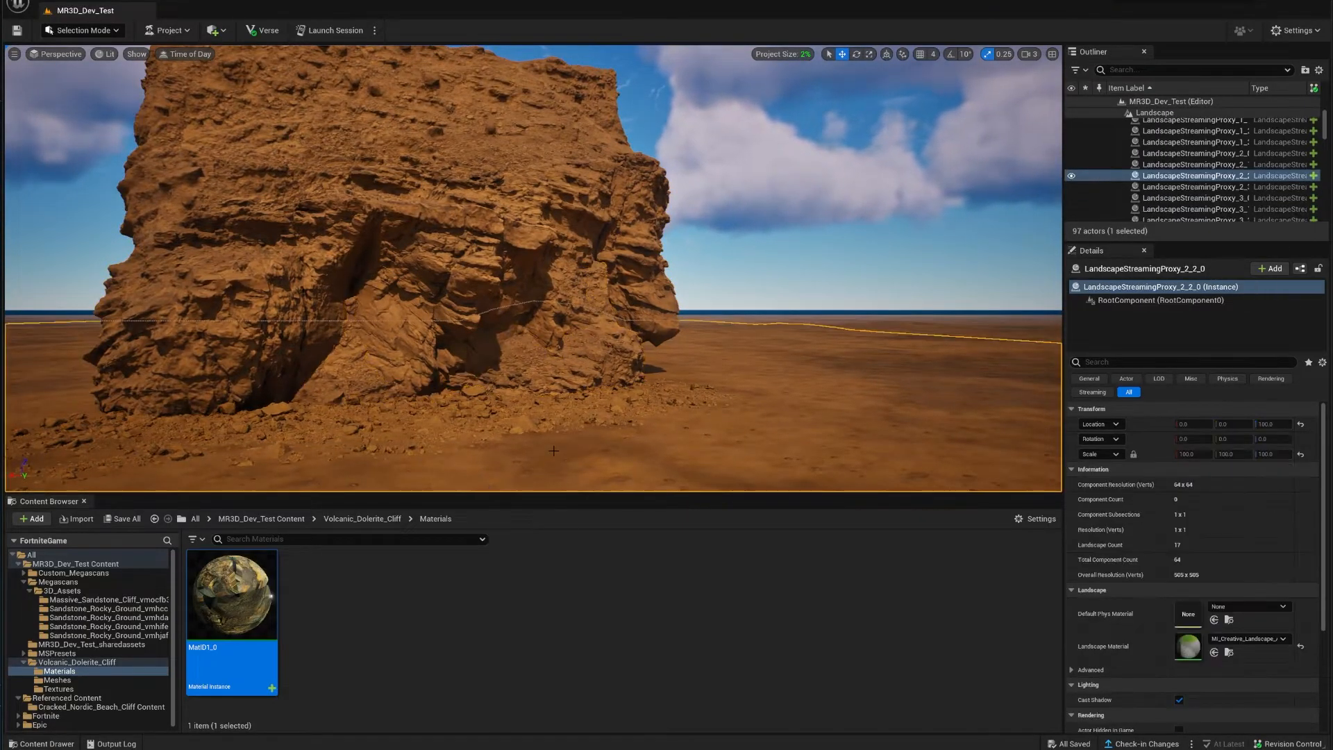
{"action": "key", "text": "Escape"}
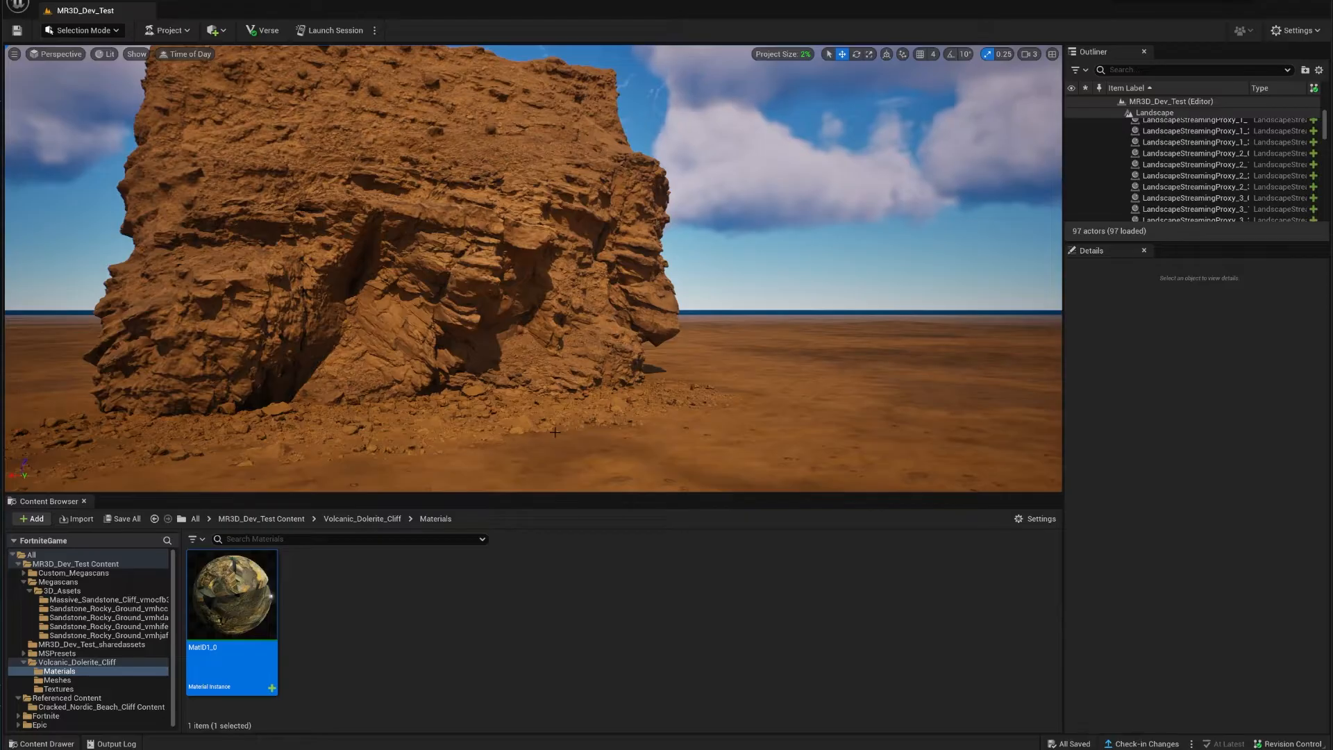
{"action": "left_click", "coordinate": [580, 417]}
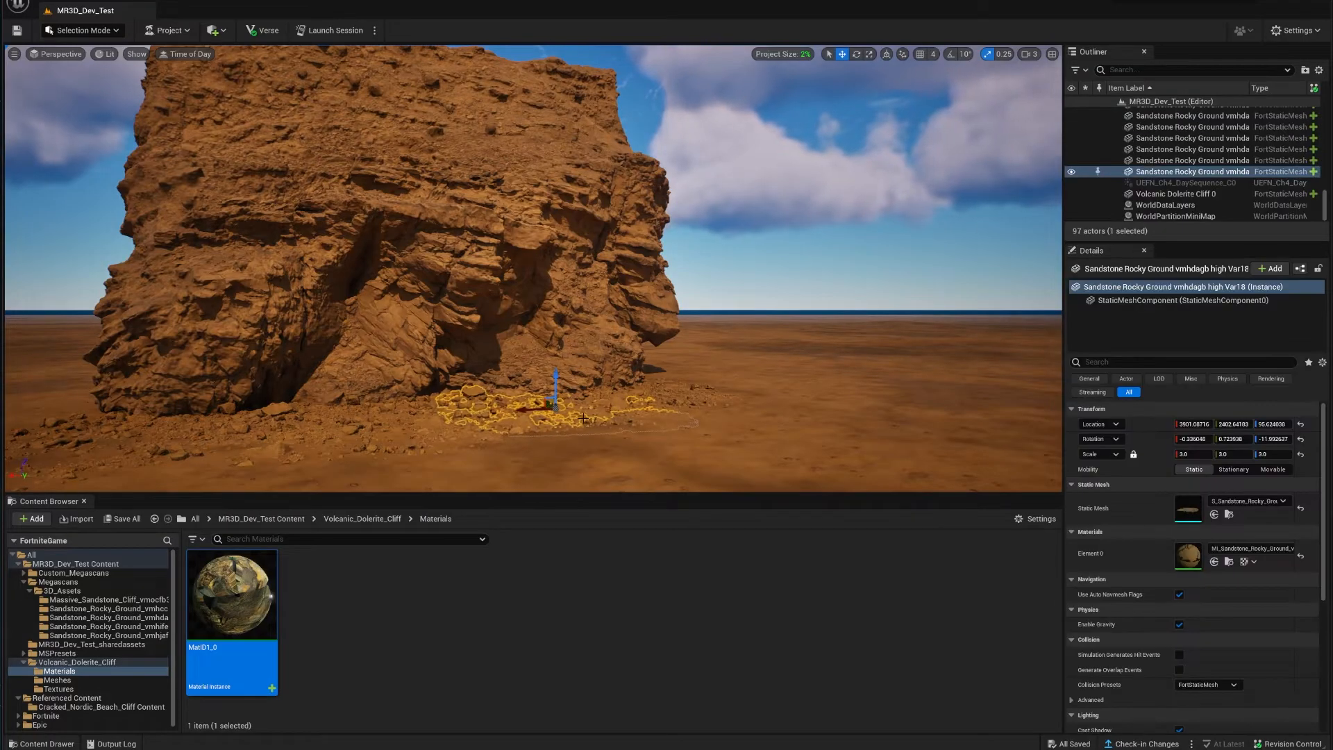
{"action": "left_click", "coordinate": [591, 345]}
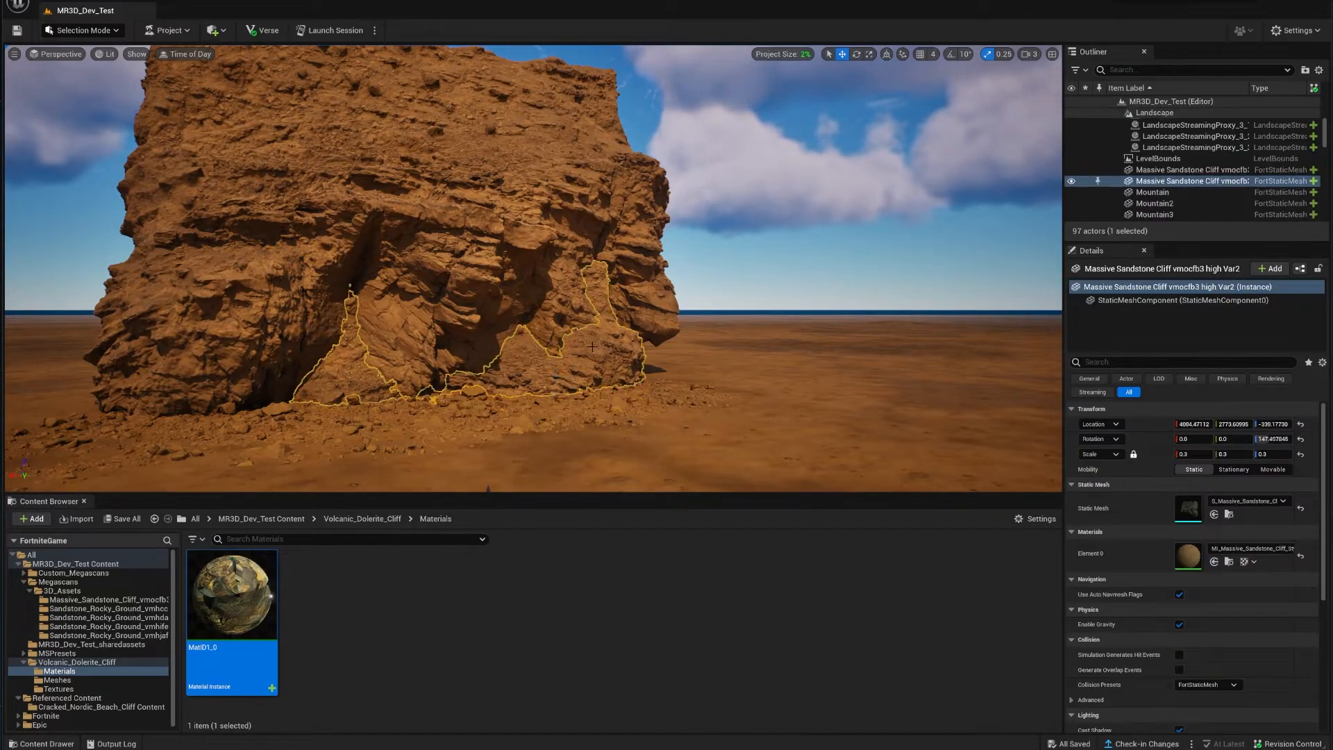
{"action": "left_click", "coordinate": [548, 303]}
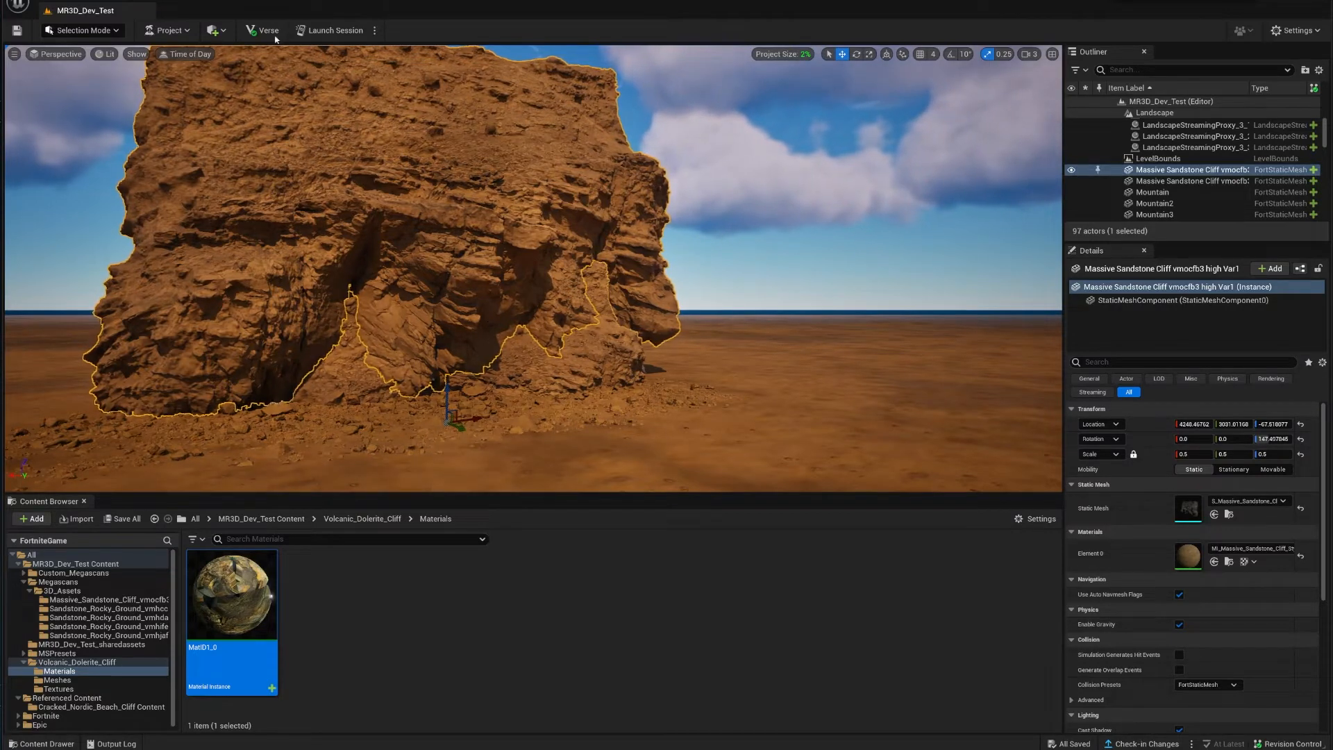
{"action": "left_click", "coordinate": [331, 30]}
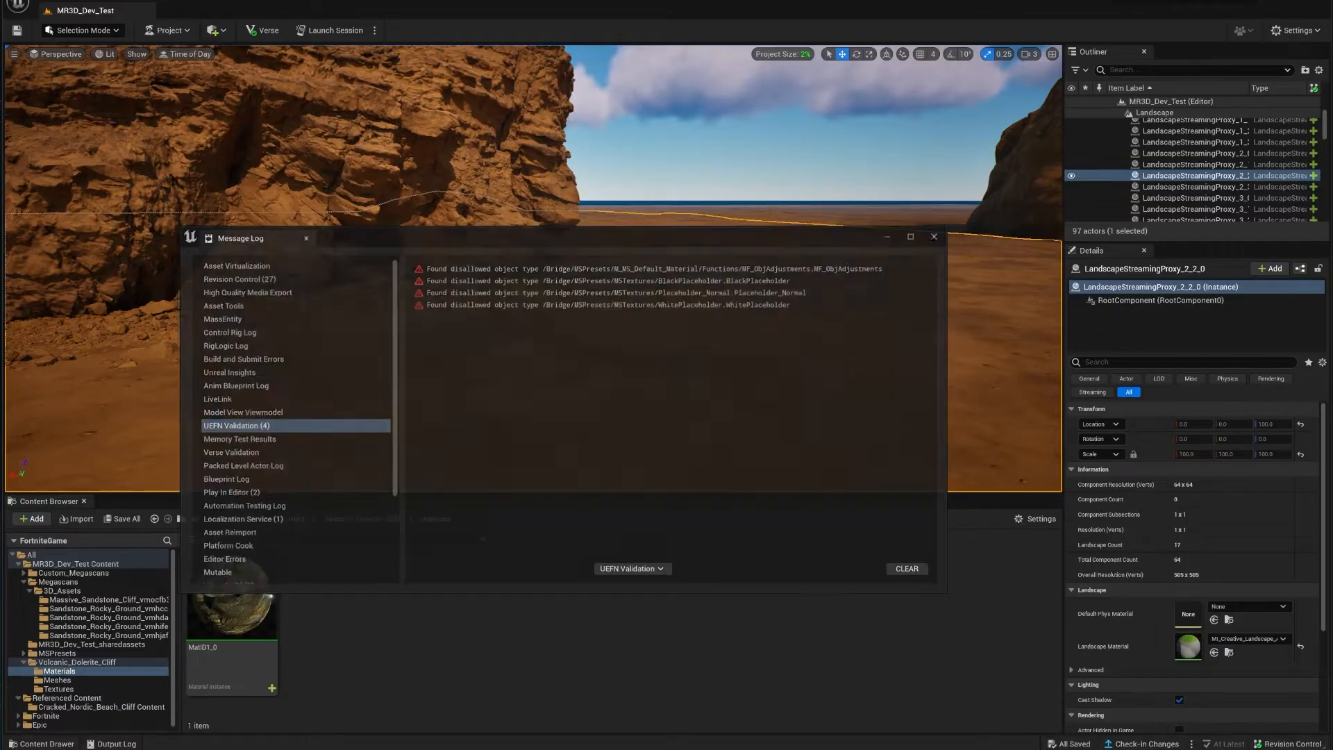
Step: Dismiss the MSPresets validation errors and select the Sandstone Rocky Ground patch on the sand
{"action": "left_click", "coordinate": [936, 235]}
{"action": "left_click", "coordinate": [390, 311]}
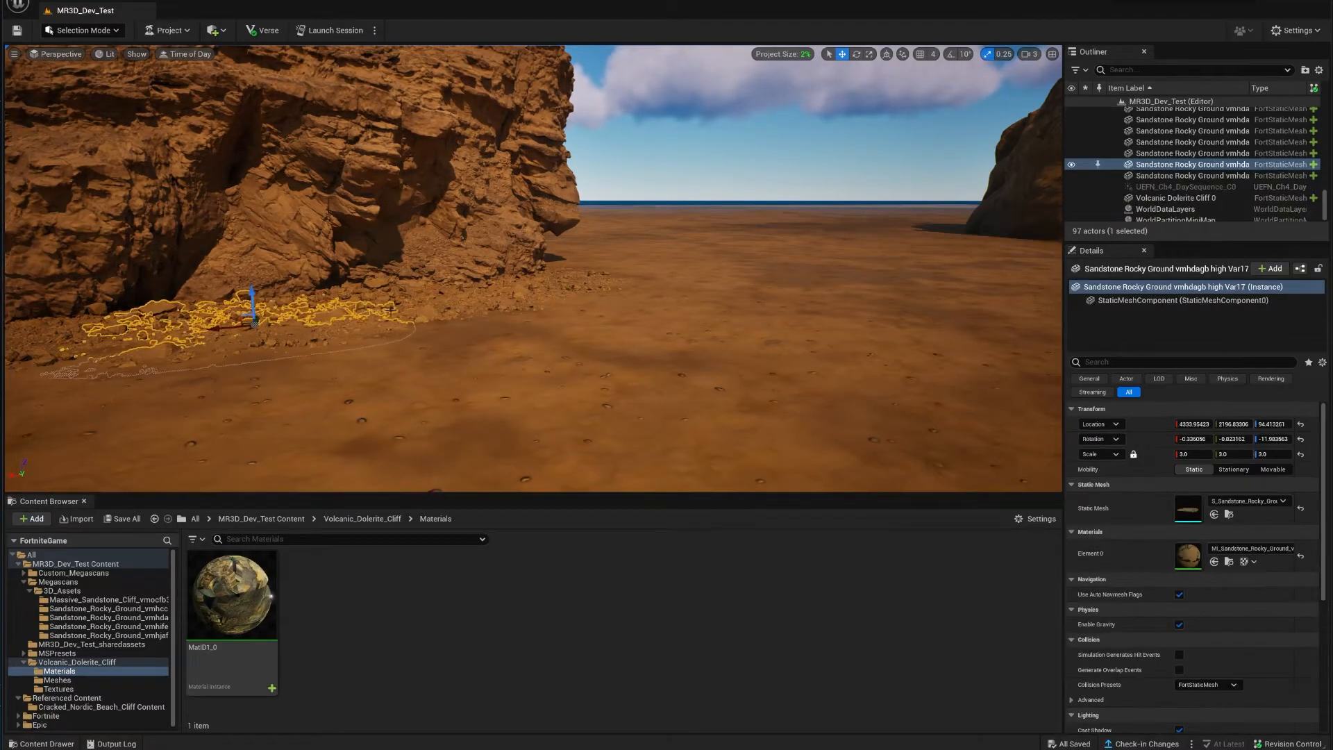
Step: Look around the desert scene and select the small Volcanic Dolerite Cliff 0 rock
{"action": "left_click", "coordinate": [1228, 562]}
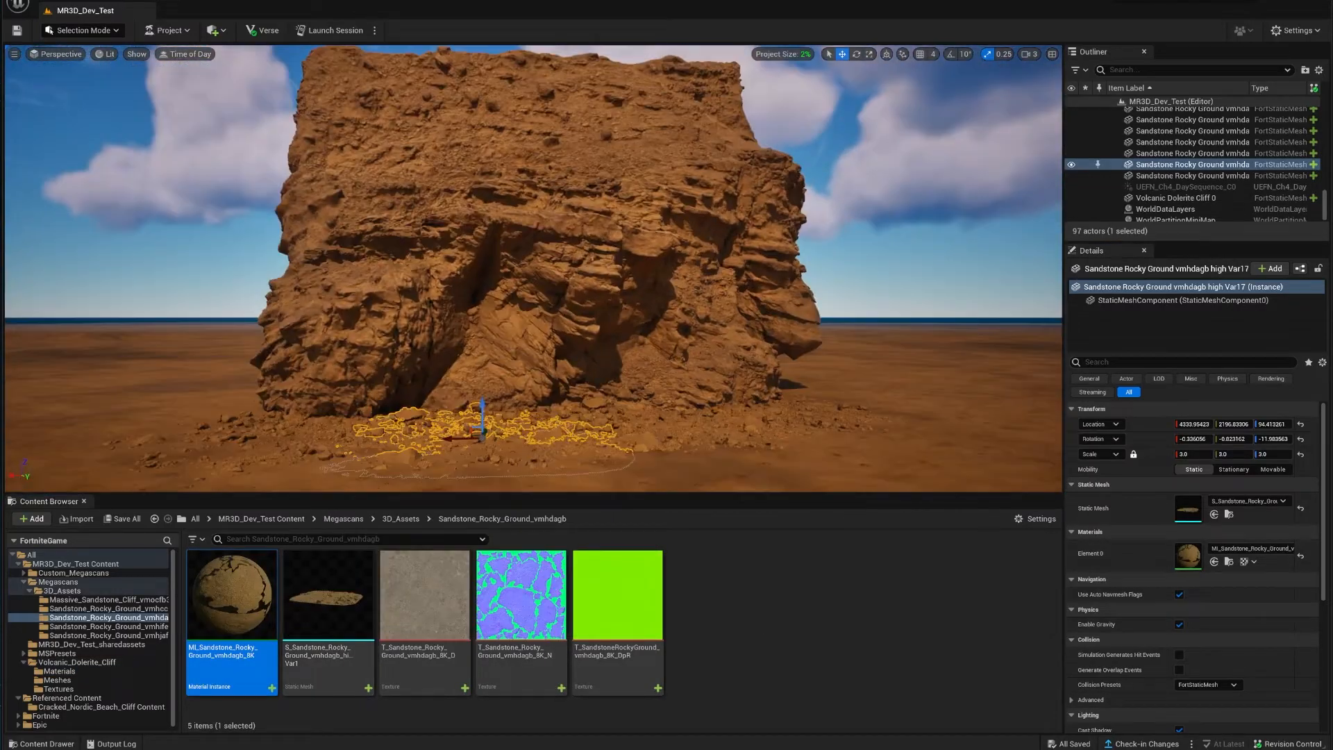
{"action": "right_click_drag", "start_coordinate": [533, 268], "coordinate": [604, 311]}
{"action": "left_click", "coordinate": [805, 604]}
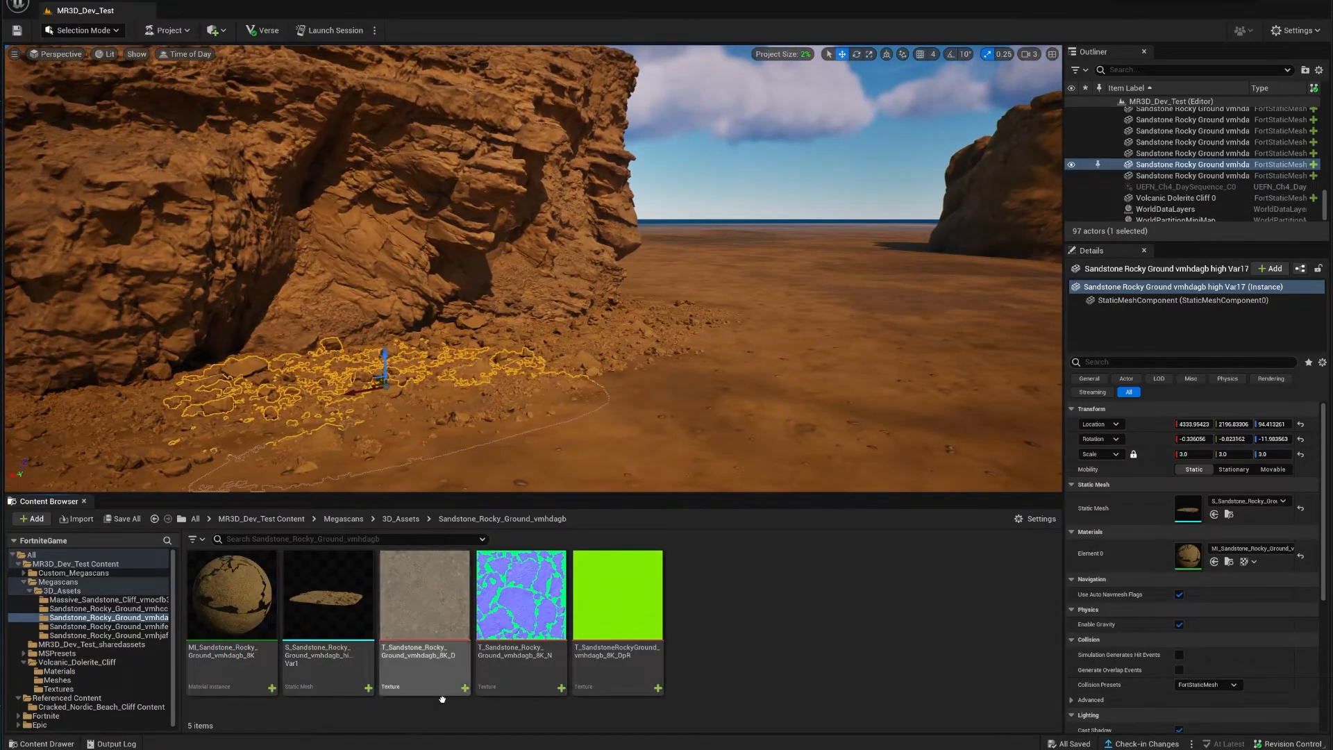
{"action": "right_click_drag", "start_coordinate": [625, 347], "coordinate": [711, 368]}
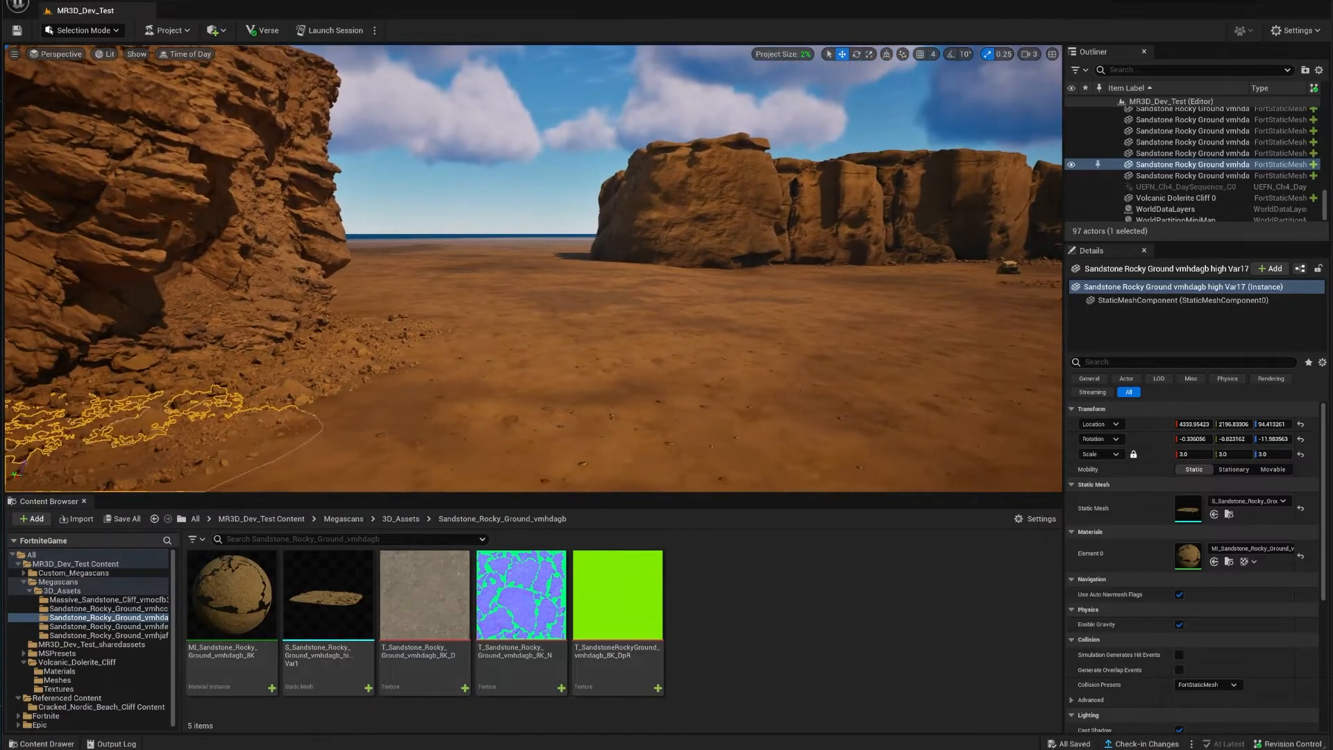
{"action": "right_click_drag", "start_coordinate": [716, 470], "coordinate": [798, 431]}
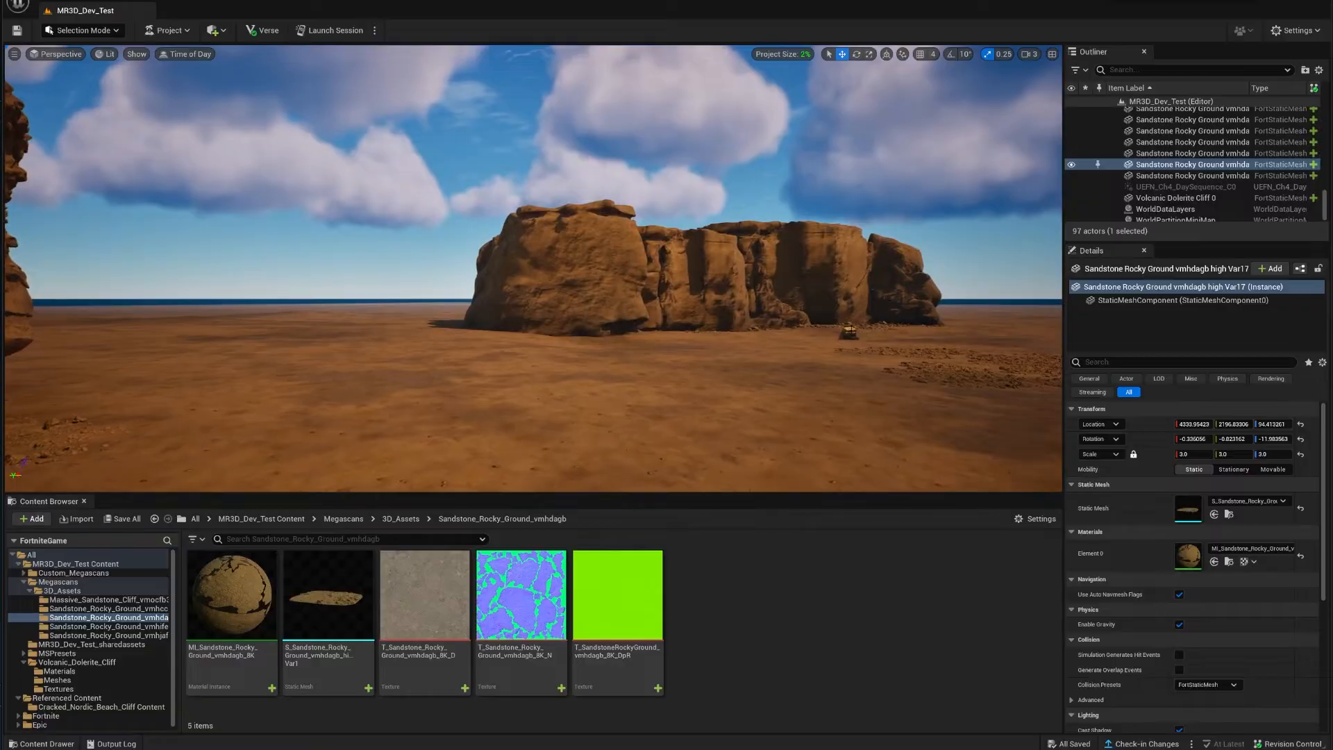
{"action": "left_click", "coordinate": [845, 333]}
{"action": "right_click_drag", "start_coordinate": [845, 334], "coordinate": [896, 333]}
{"action": "key", "text": "w"}
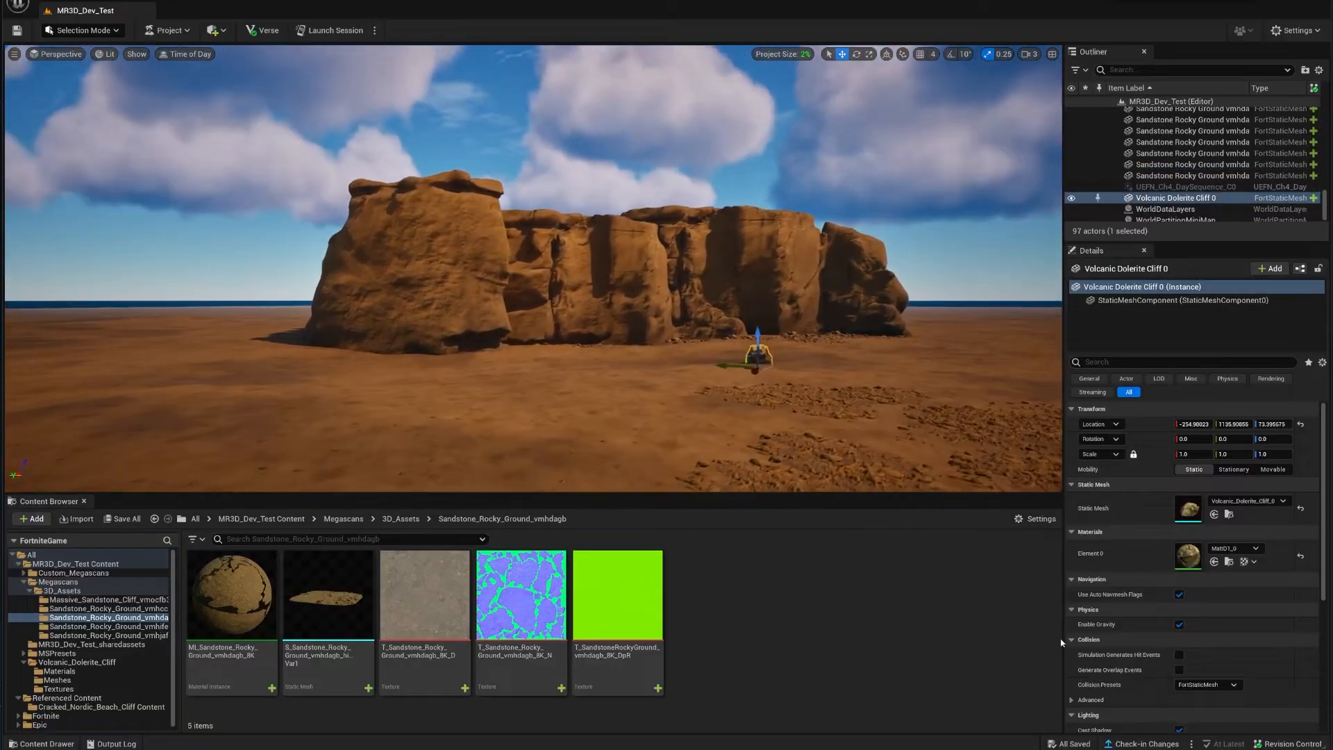
Step: Duplicate the rock's MatID1_0 material and name the copy Cliff
{"action": "left_click", "coordinate": [1228, 562]}
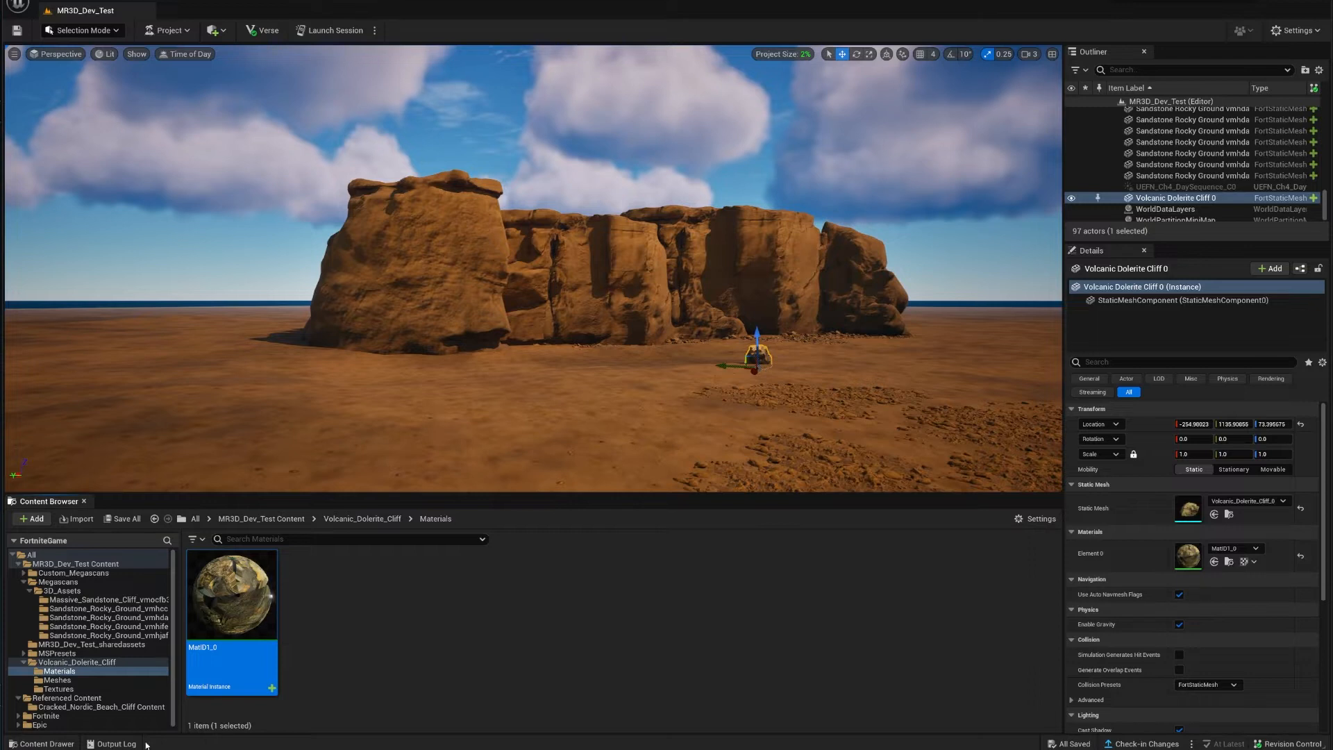
{"action": "right_click", "coordinate": [240, 601]}
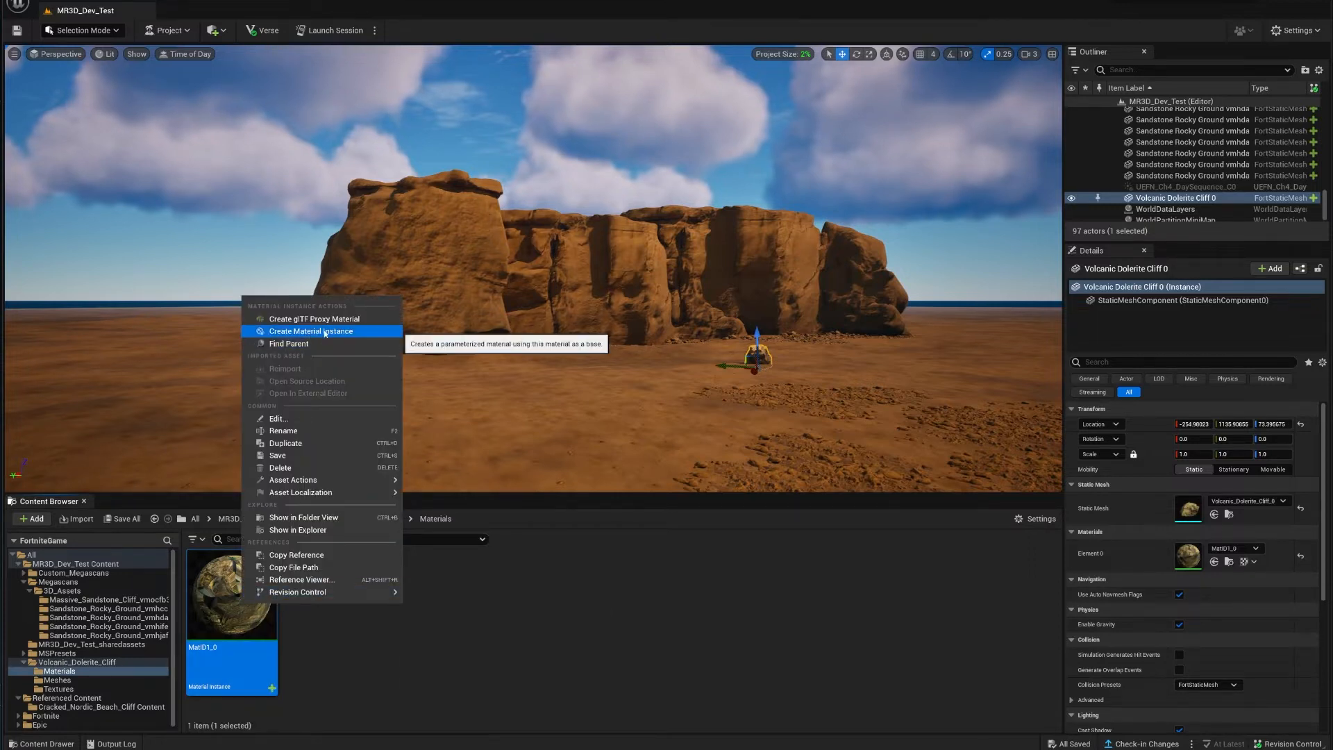
{"action": "left_click", "coordinate": [315, 443]}
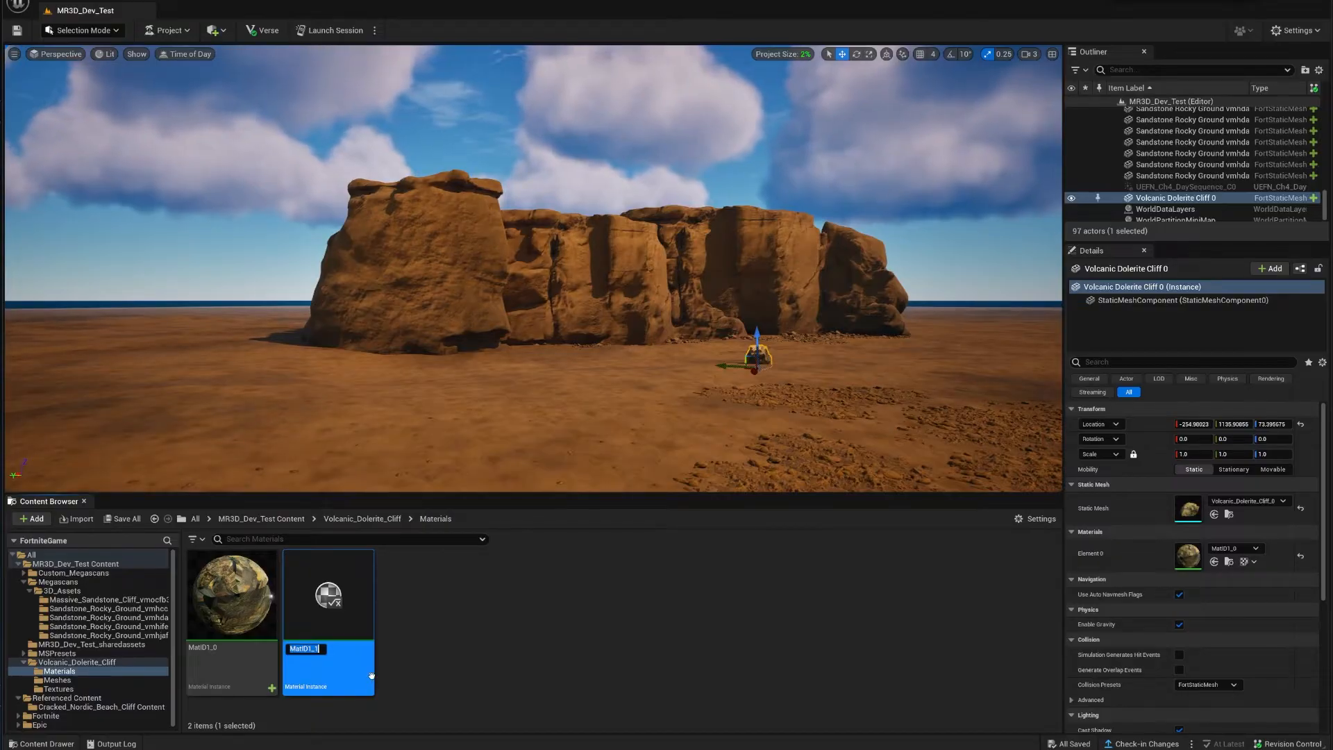
{"action": "type", "text": "Cliff"}
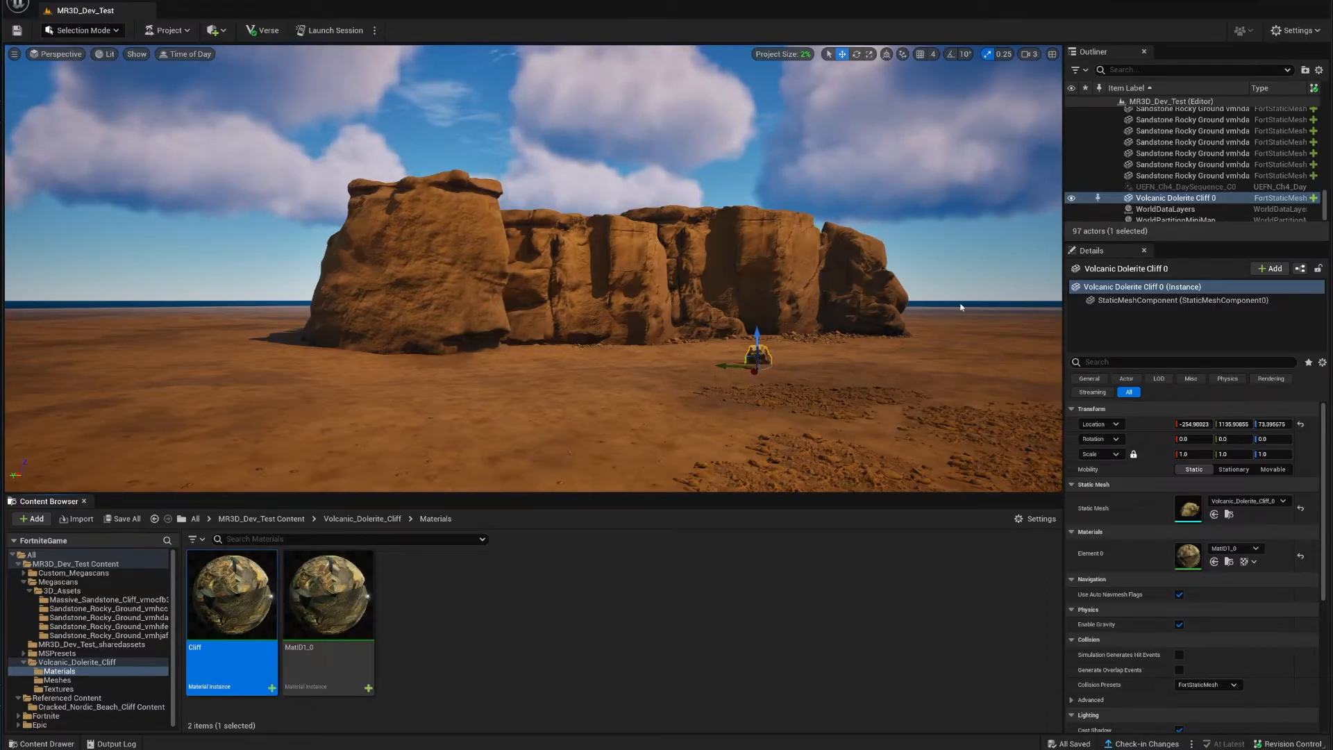
Step: Fly over to the Massive Sandstone Cliff and select it
{"action": "right_click_drag", "start_coordinate": [961, 306], "coordinate": [555, 306]}
{"action": "key", "text": "w"}
{"action": "right_click_drag", "start_coordinate": [590, 386], "coordinate": [694, 389]}
{"action": "left_click", "coordinate": [615, 276]}
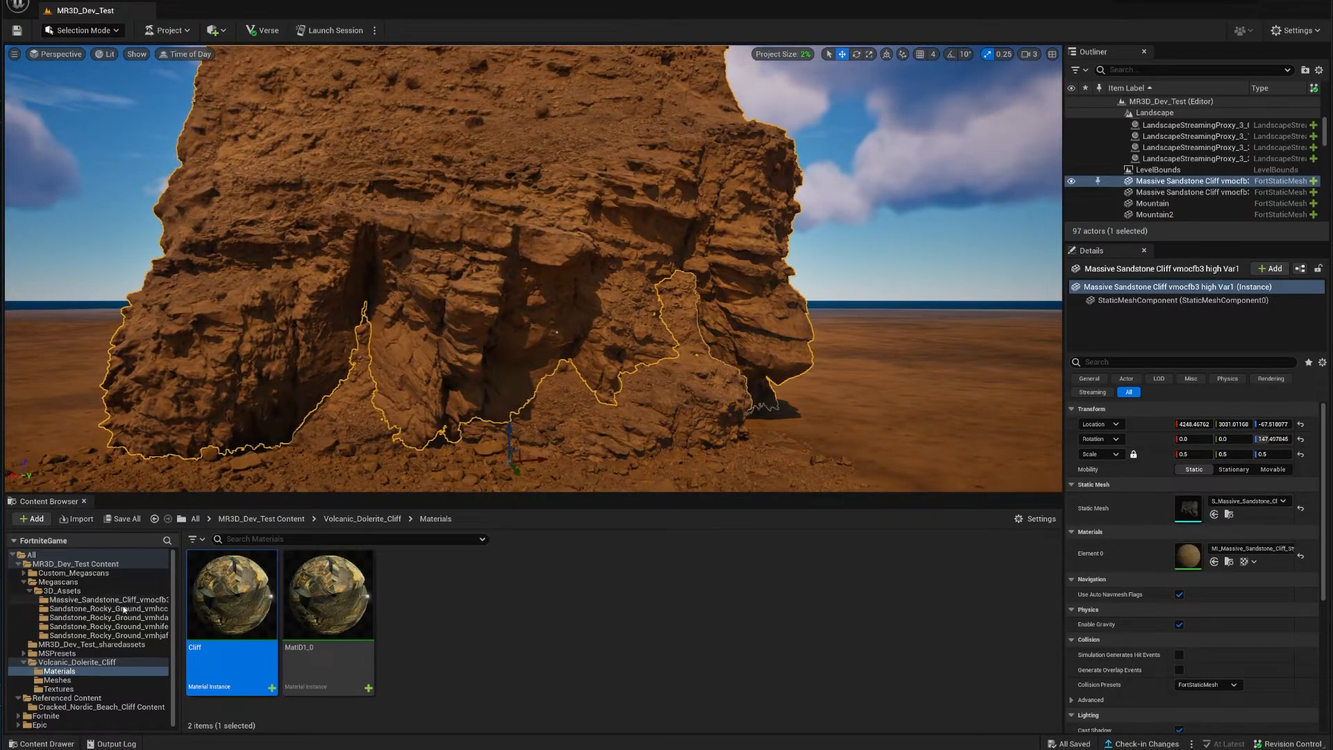
Step: Move the original MatID1_0 material from Volcanic_Dolerite_Cliff Materials into the Massive_Sandstone_Cliff folder
{"action": "left_click", "coordinate": [361, 617]}
{"action": "left_click_drag", "start_coordinate": [360, 617], "coordinate": [105, 598]}
{"action": "left_click", "coordinate": [149, 623]}
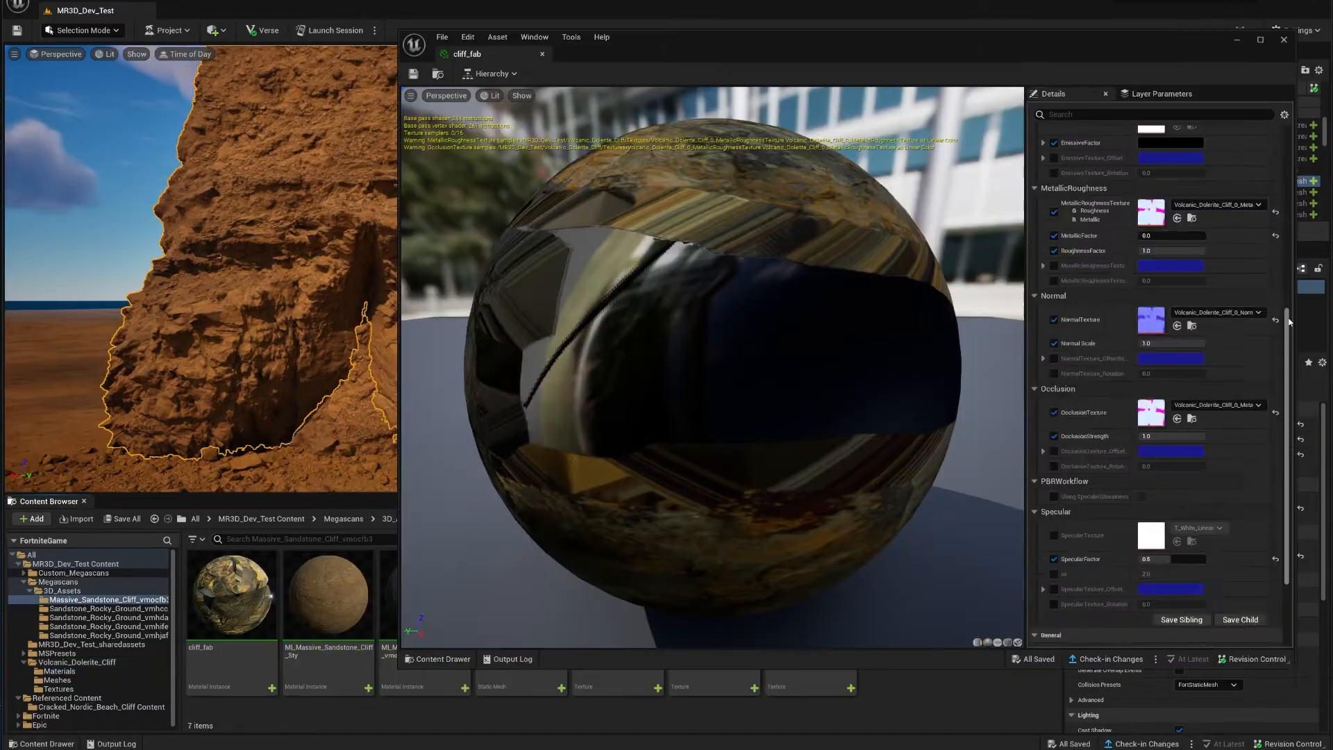
Step: Assign the sandstone cliff's 8K_D texture as BaseColorTexture and 8K_N as NormalTexture in cliff_fab
{"action": "scroll", "coordinate": [1289, 321], "scroll_direction": "up", "scroll_amount": 10}
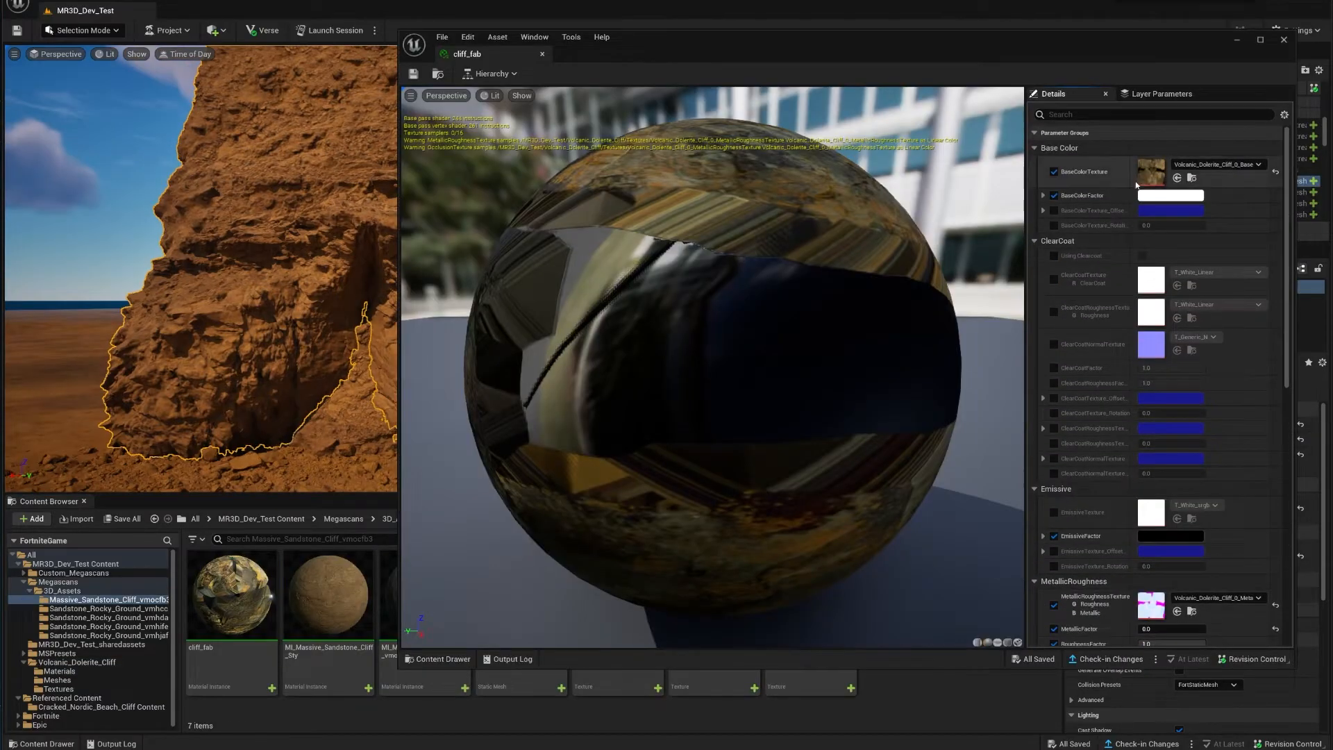
{"action": "left_click_drag", "start_coordinate": [1111, 51], "coordinate": [1101, 0]}
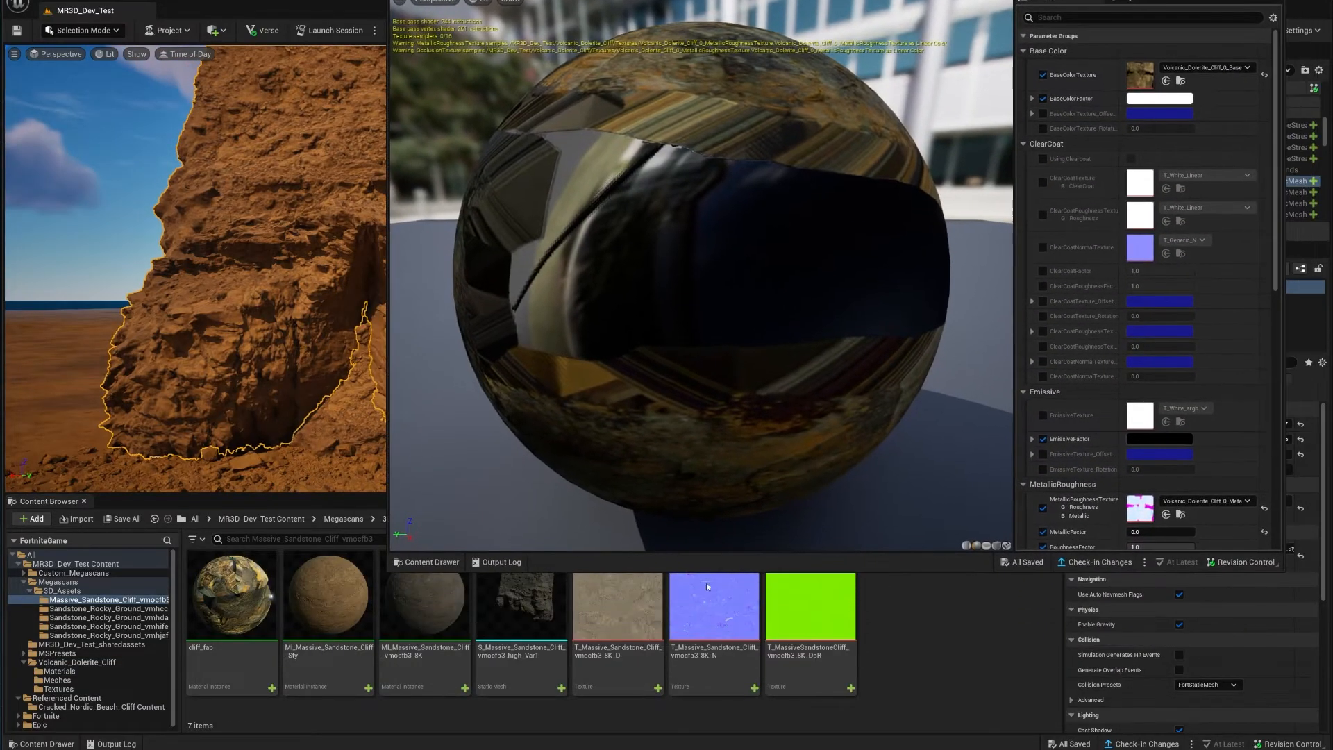
{"action": "left_click_drag", "start_coordinate": [628, 666], "coordinate": [1128, 83]}
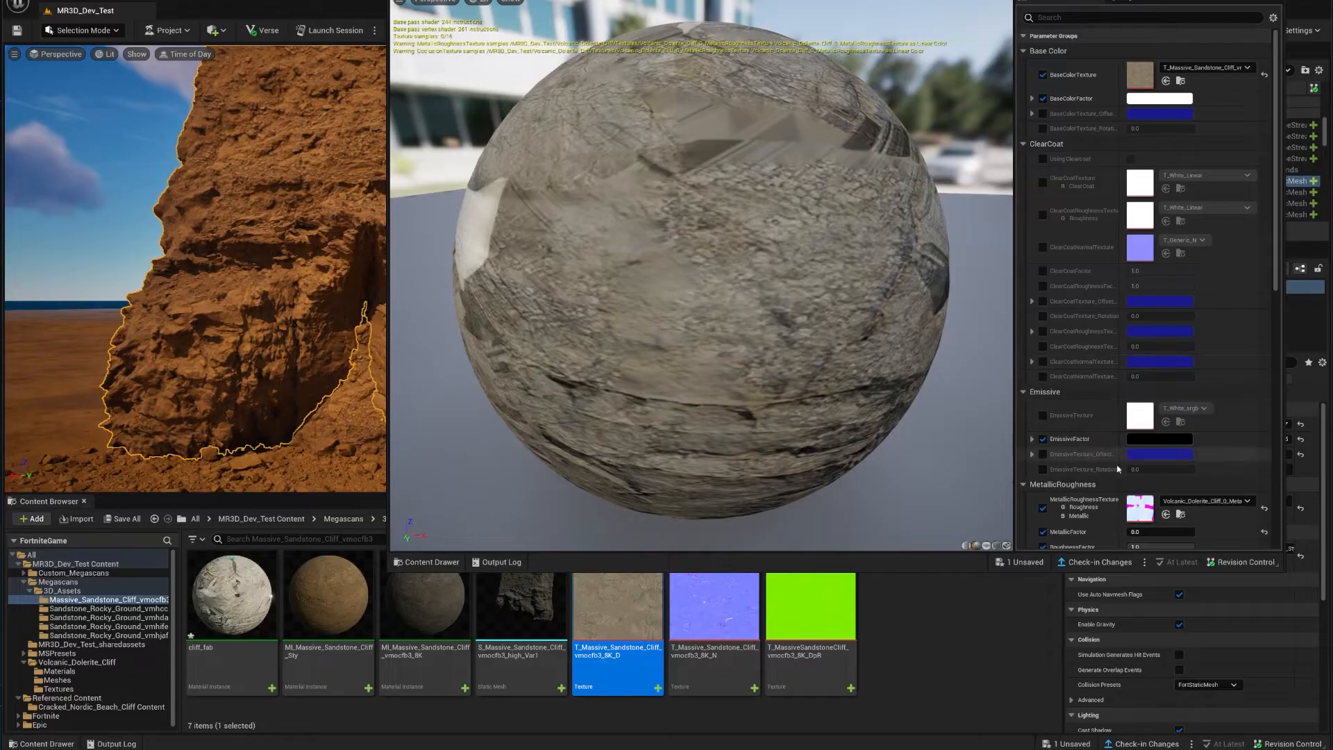
{"action": "scroll", "coordinate": [1114, 389], "scroll_direction": "down", "scroll_amount": 4}
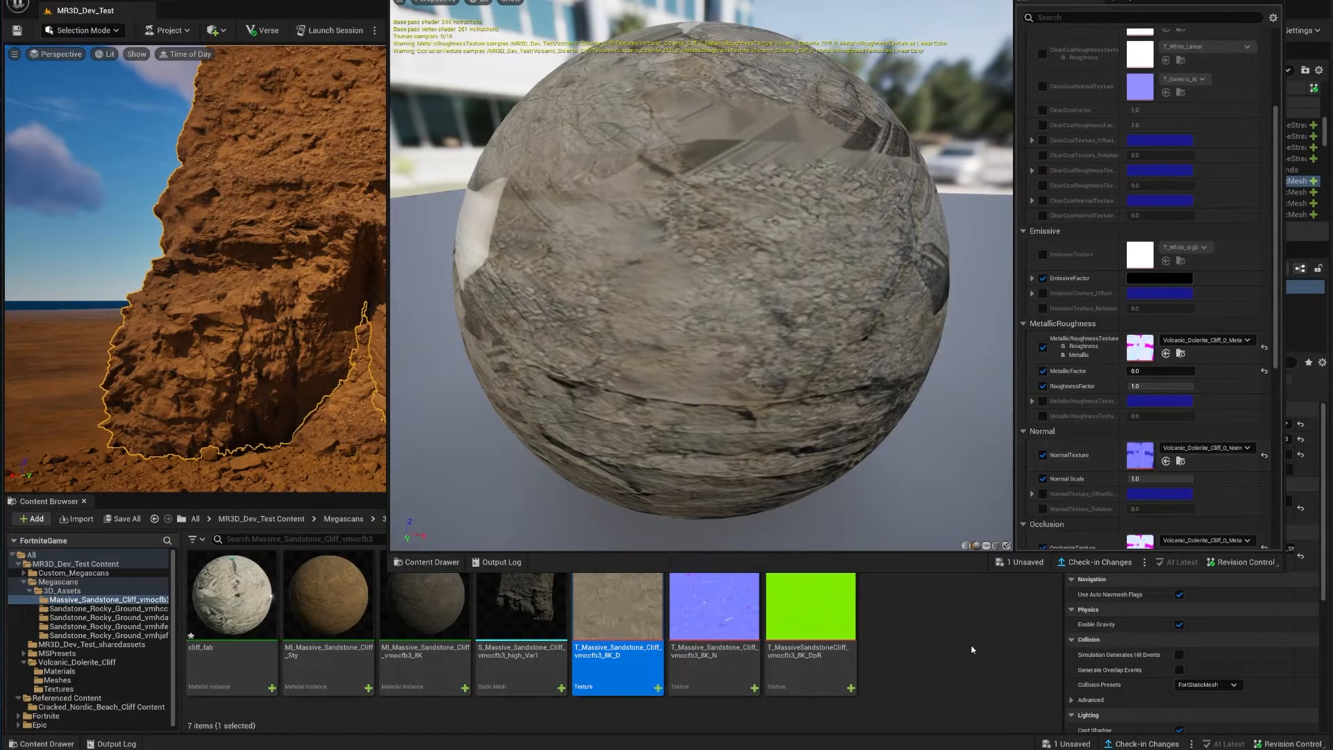
{"action": "left_click_drag", "start_coordinate": [715, 611], "coordinate": [1140, 457]}
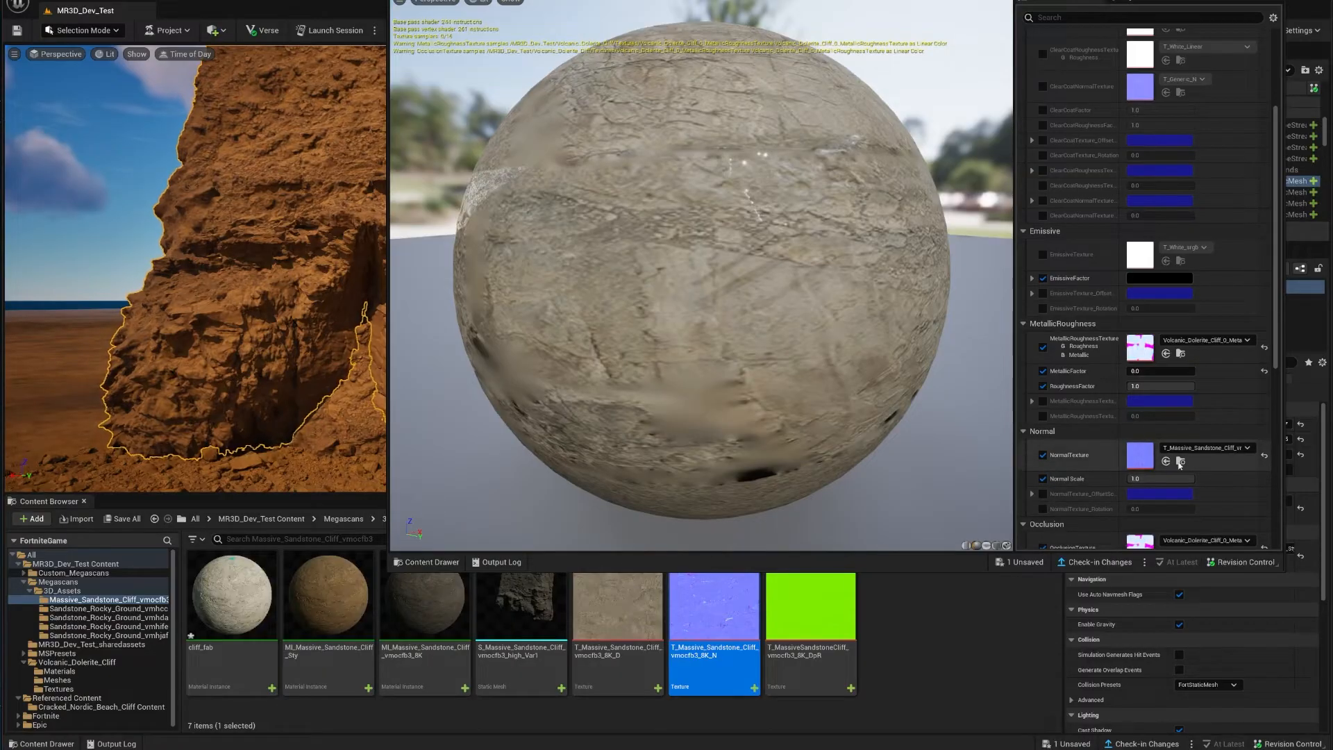
Step: Disable OcclusionTexture and MetallicRoughnessTexture, check the preview sphere, and close the material editor
{"action": "scroll", "coordinate": [1104, 413], "scroll_direction": "down", "scroll_amount": 3}
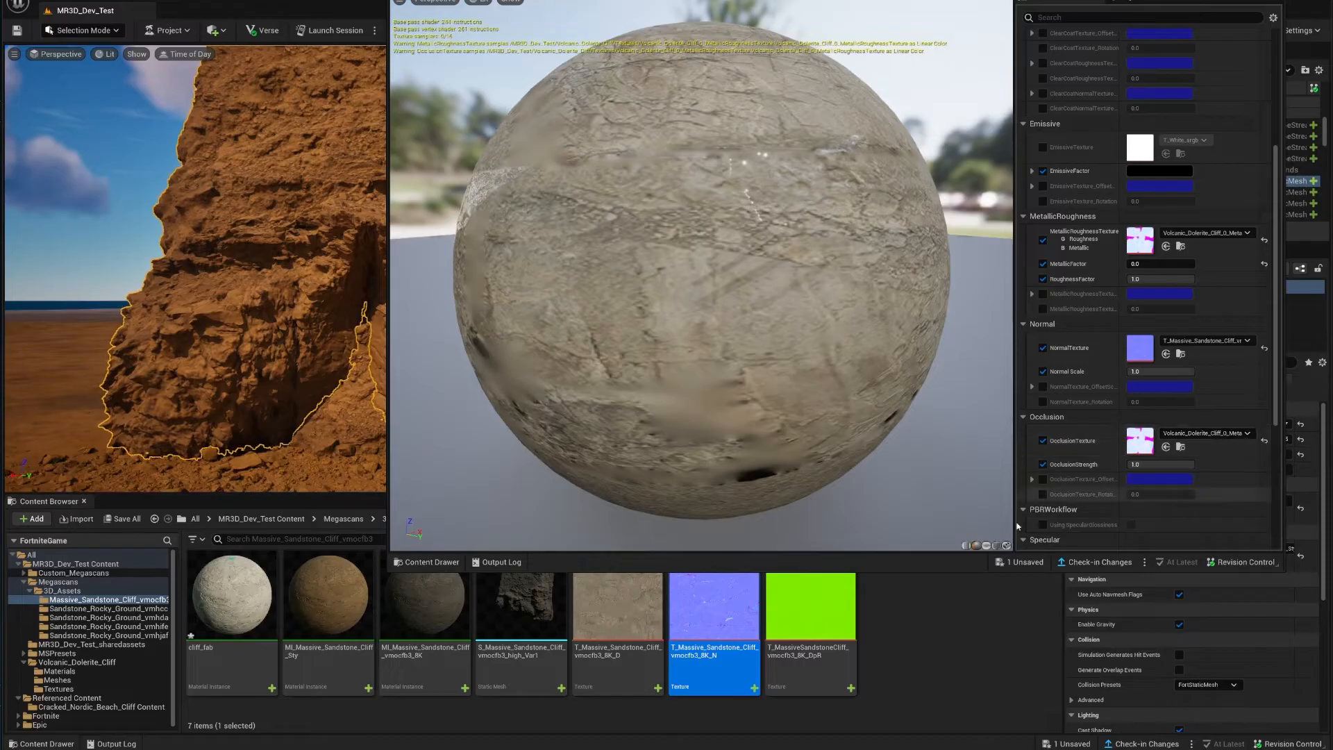
{"action": "mouse_move", "coordinate": [833, 682]}
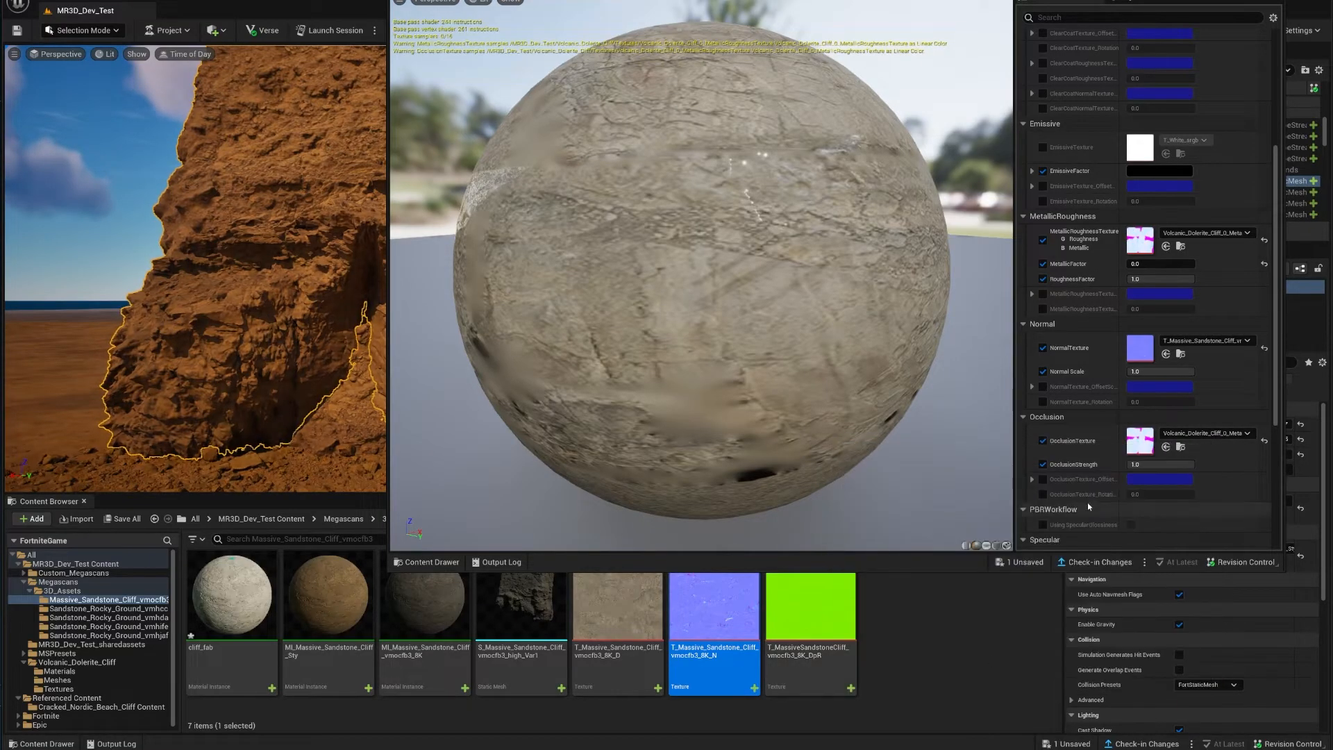
{"action": "left_click", "coordinate": [1042, 440]}
{"action": "scroll", "coordinate": [1041, 416], "scroll_direction": "up", "scroll_amount": 1}
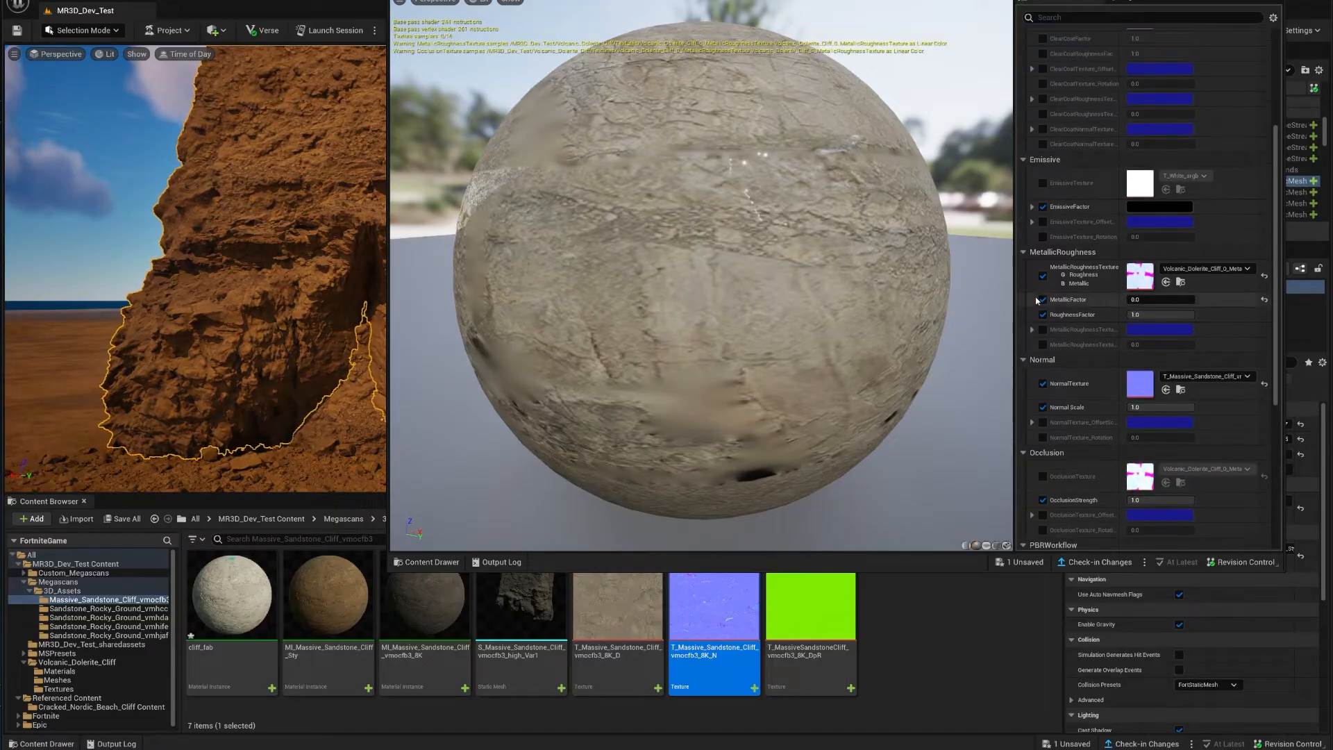
{"action": "left_click", "coordinate": [1043, 276]}
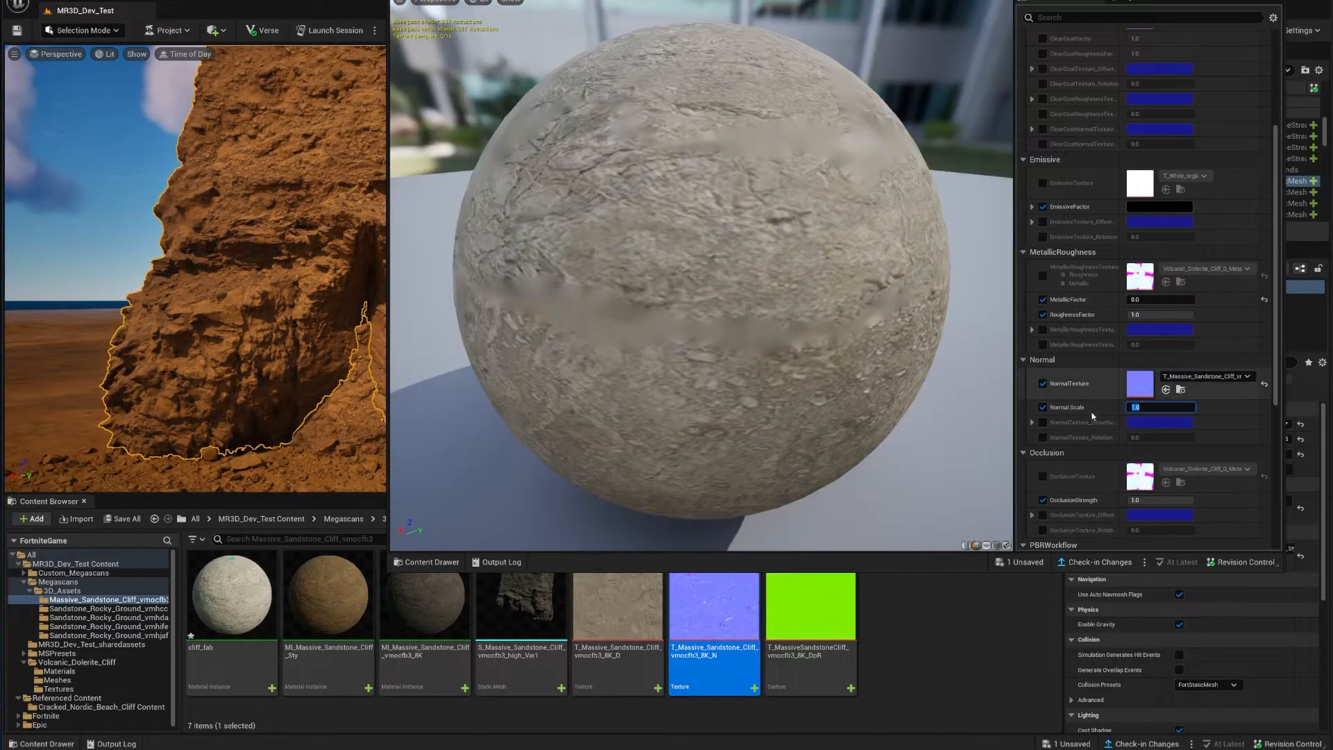
{"action": "scroll", "coordinate": [1090, 405], "scroll_direction": "up", "scroll_amount": 6}
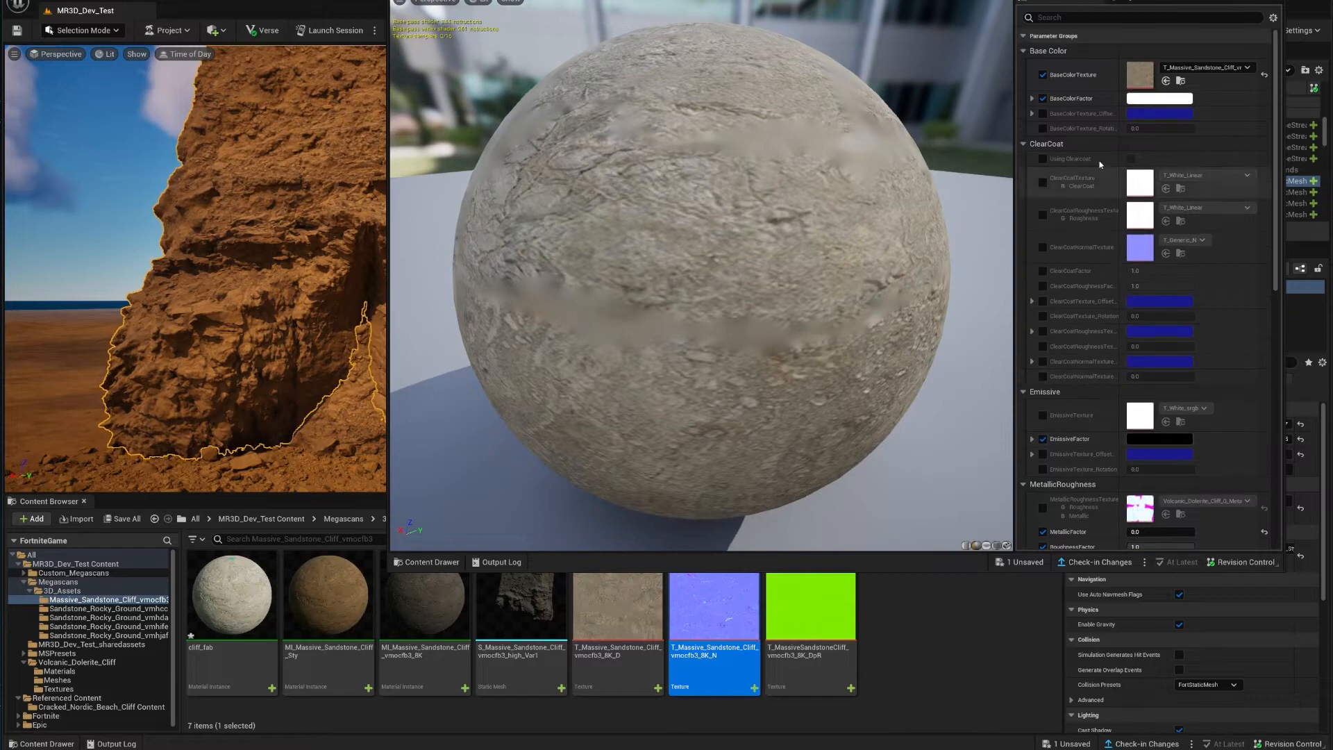
{"action": "left_click_drag", "start_coordinate": [902, 306], "coordinate": [933, 293]}
{"action": "left_click_drag", "start_coordinate": [695, 2], "coordinate": [762, 5]}
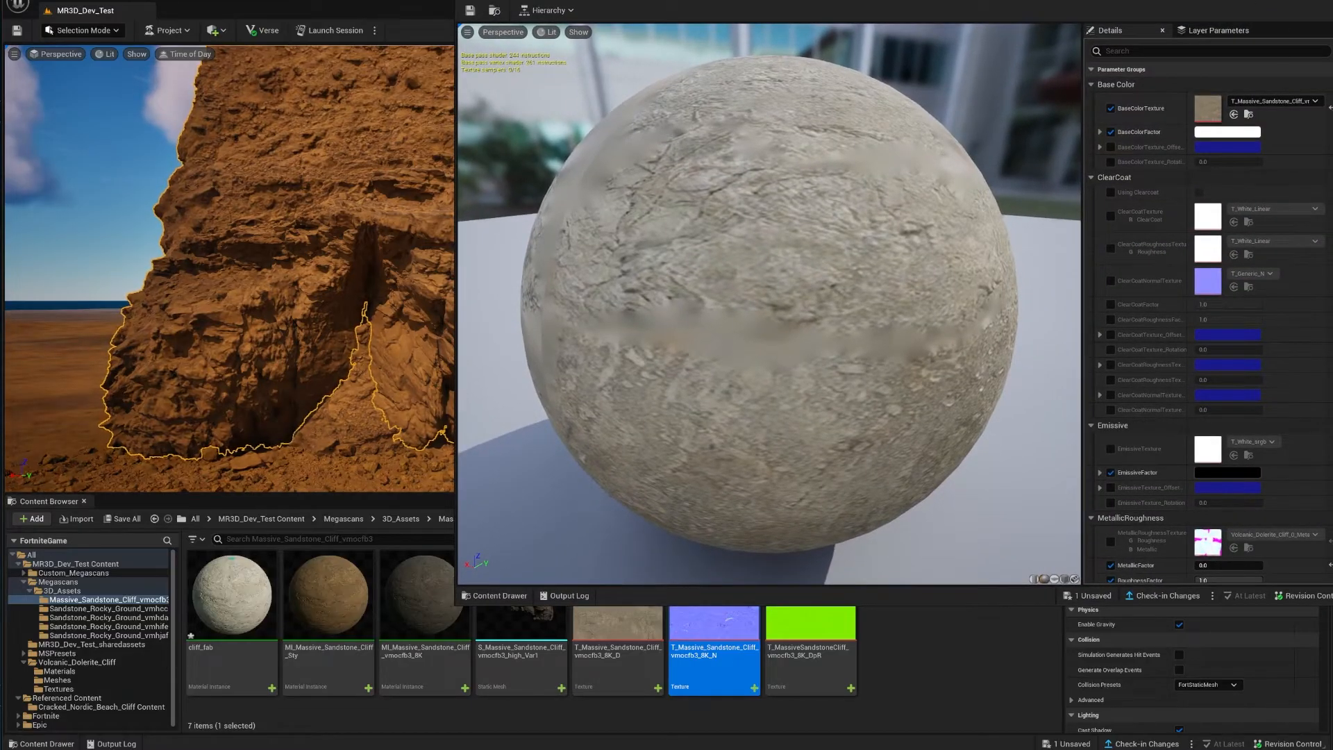
{"action": "key", "text": "alt+F4"}
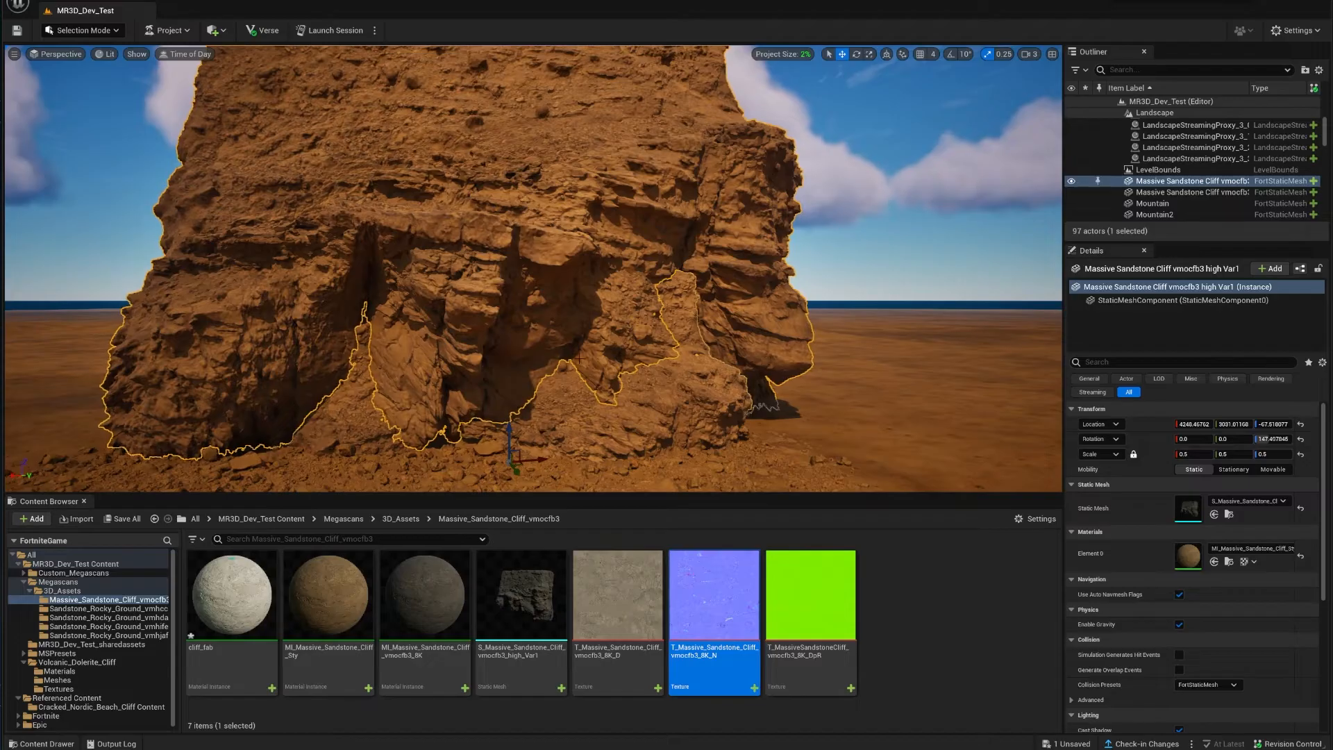
Step: Duplicate the sandstone cliff to the right and apply cliff_fab to the copy
{"action": "right_click_drag", "start_coordinate": [579, 358], "coordinate": [627, 403]}
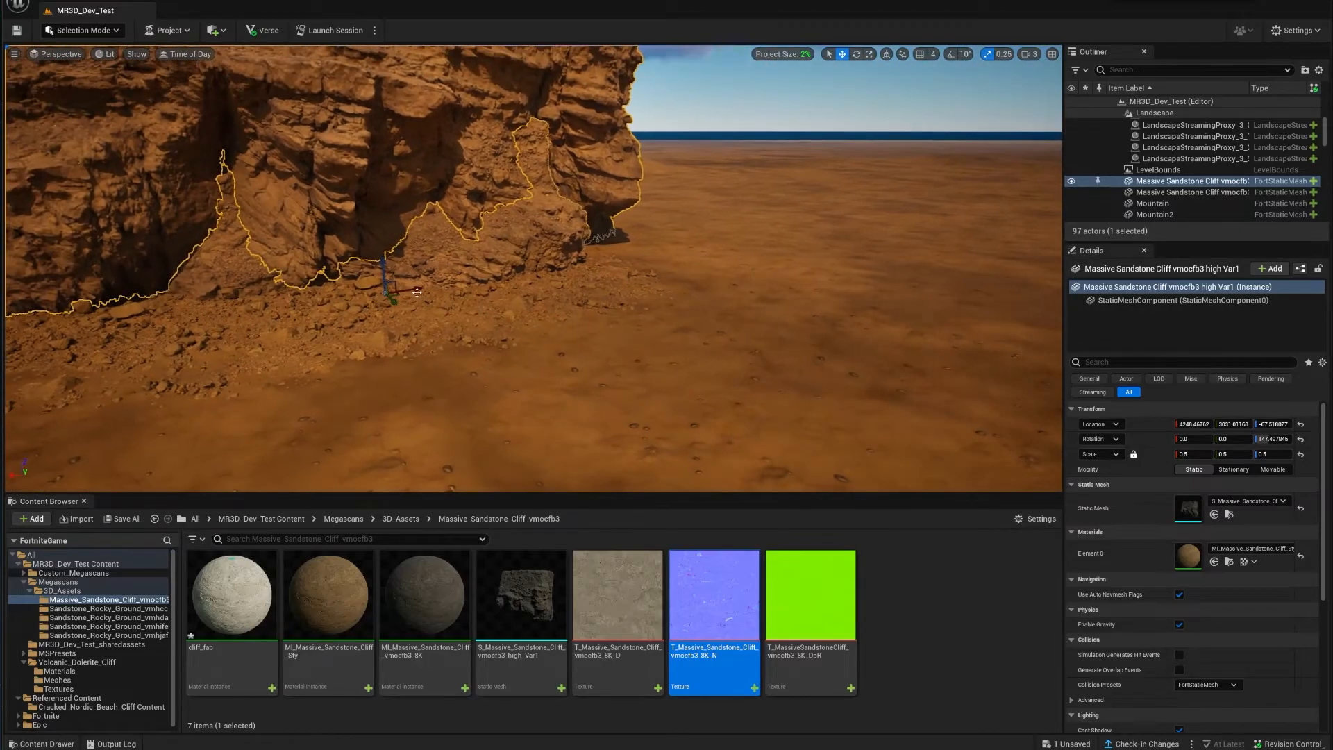
{"action": "left_click_drag", "start_coordinate": [417, 293], "coordinate": [812, 223], "text": "alt"}
{"action": "right_click_drag", "start_coordinate": [812, 223], "coordinate": [827, 154]}
{"action": "left_click_drag", "start_coordinate": [243, 597], "coordinate": [1188, 555]}
{"action": "right_click_drag", "start_coordinate": [694, 278], "coordinate": [625, 274]}
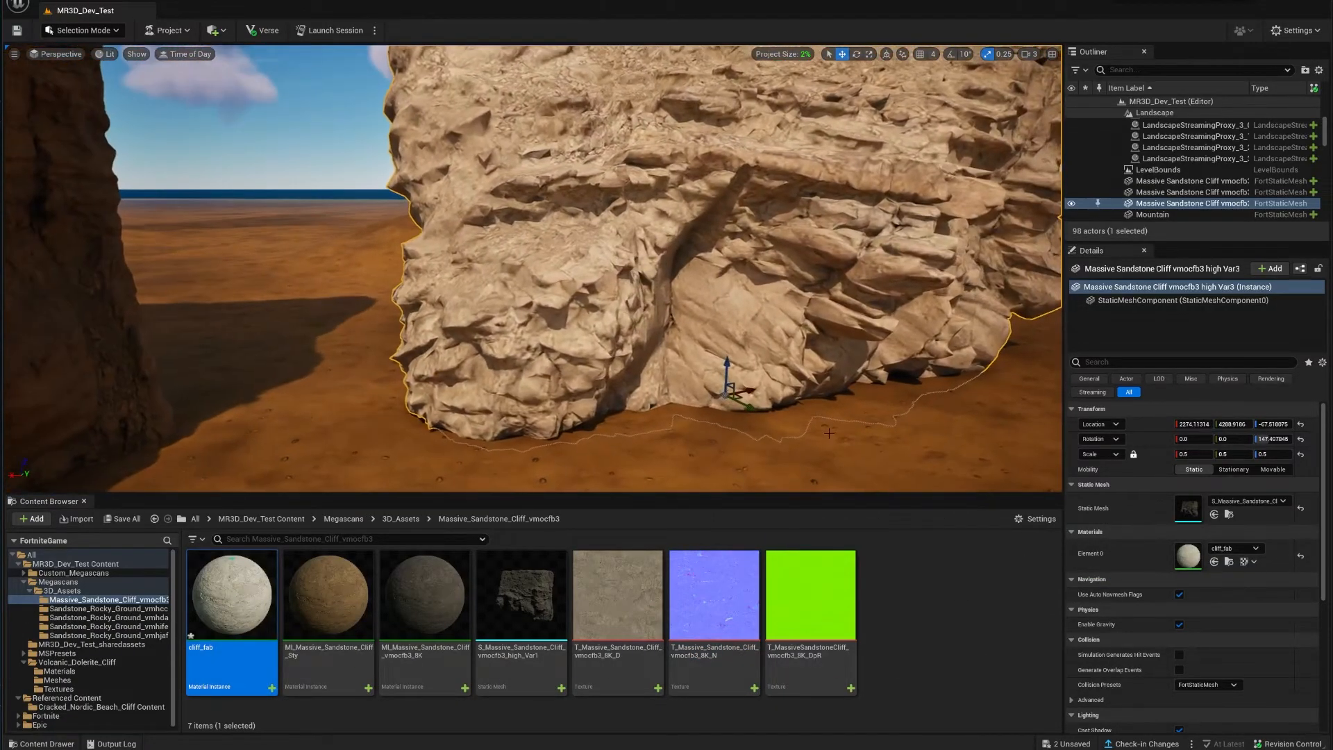
{"action": "left_click", "coordinate": [826, 428]}
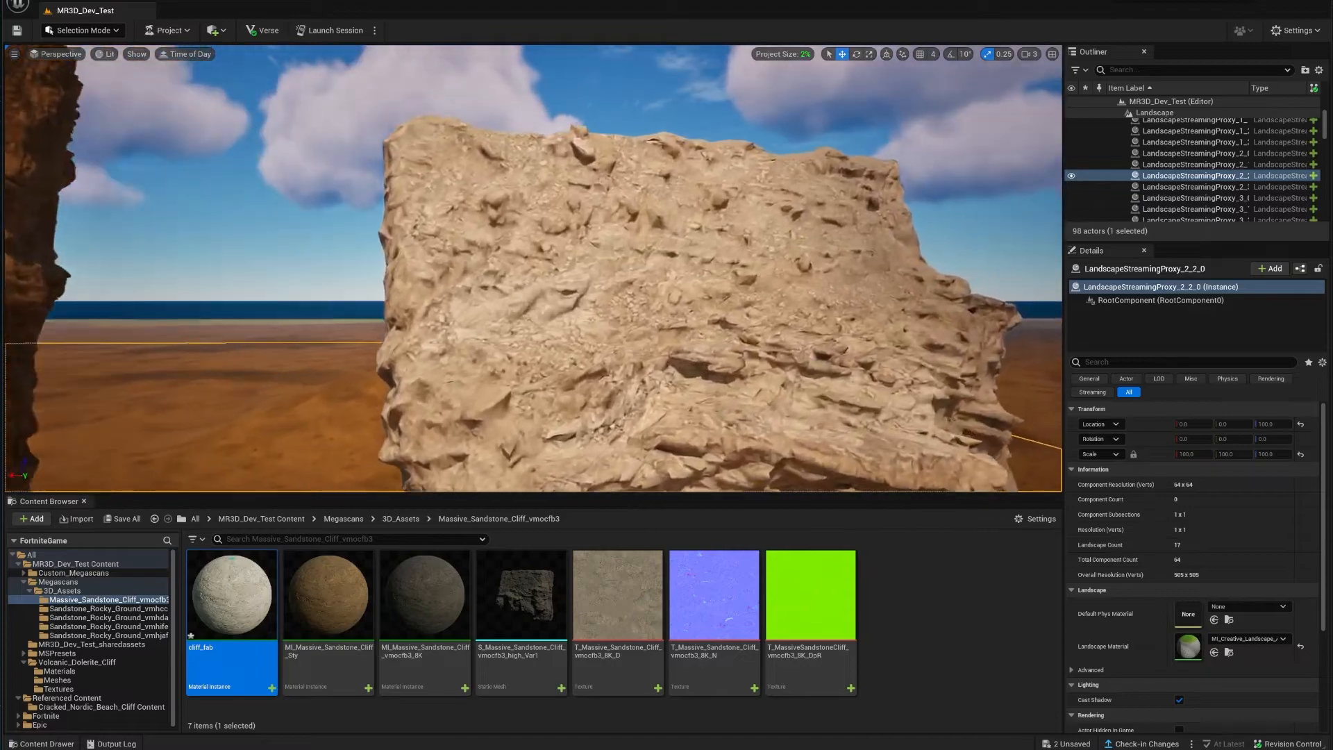
Step: Fly over to the pale sandstone cliff and delete it from the level
{"action": "key", "text": "w"}
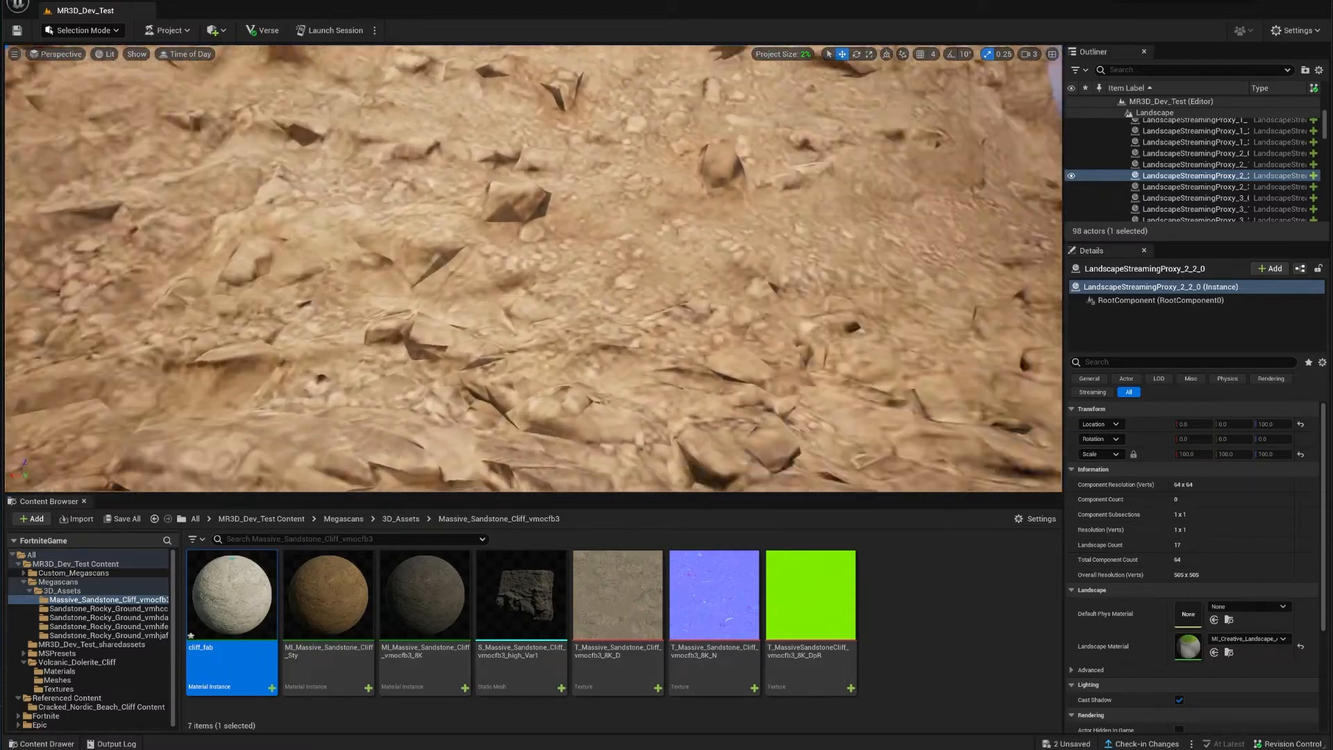
{"action": "key", "text": "s"}
{"action": "key", "text": "w"}
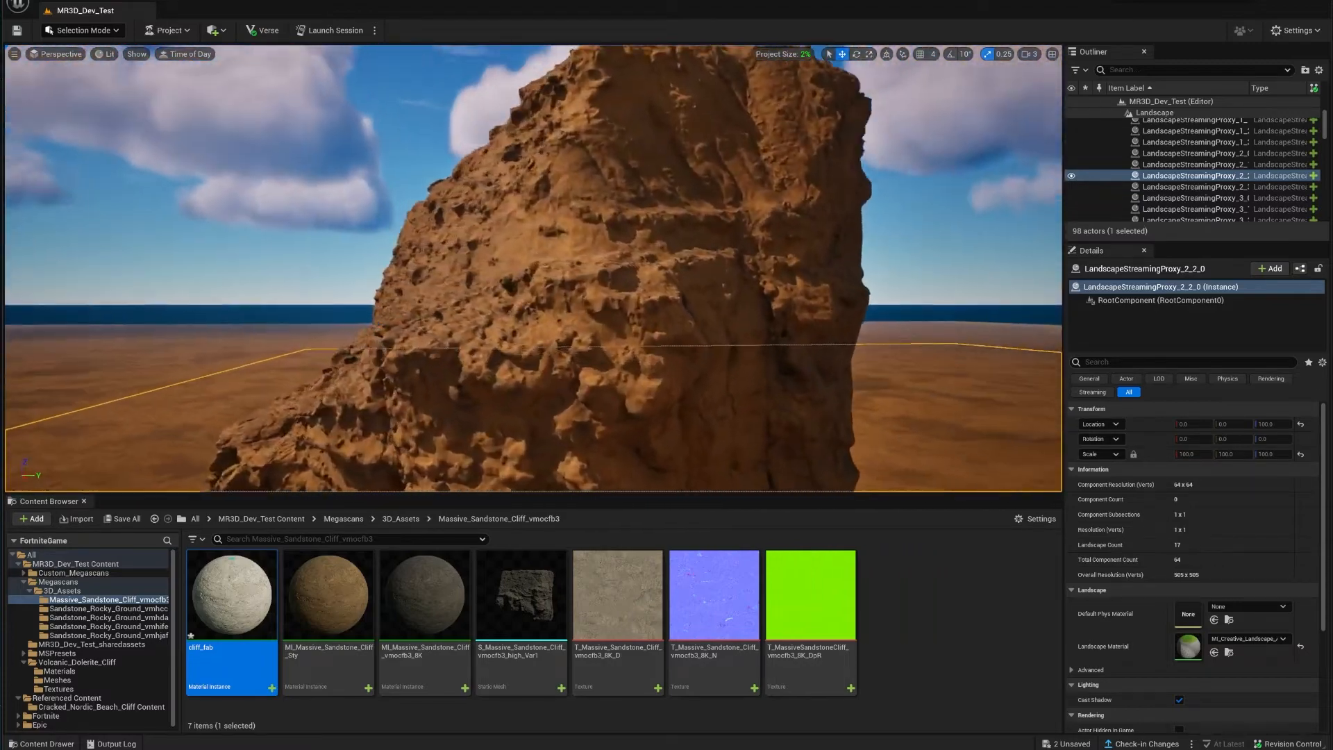
{"action": "key", "text": "w"}
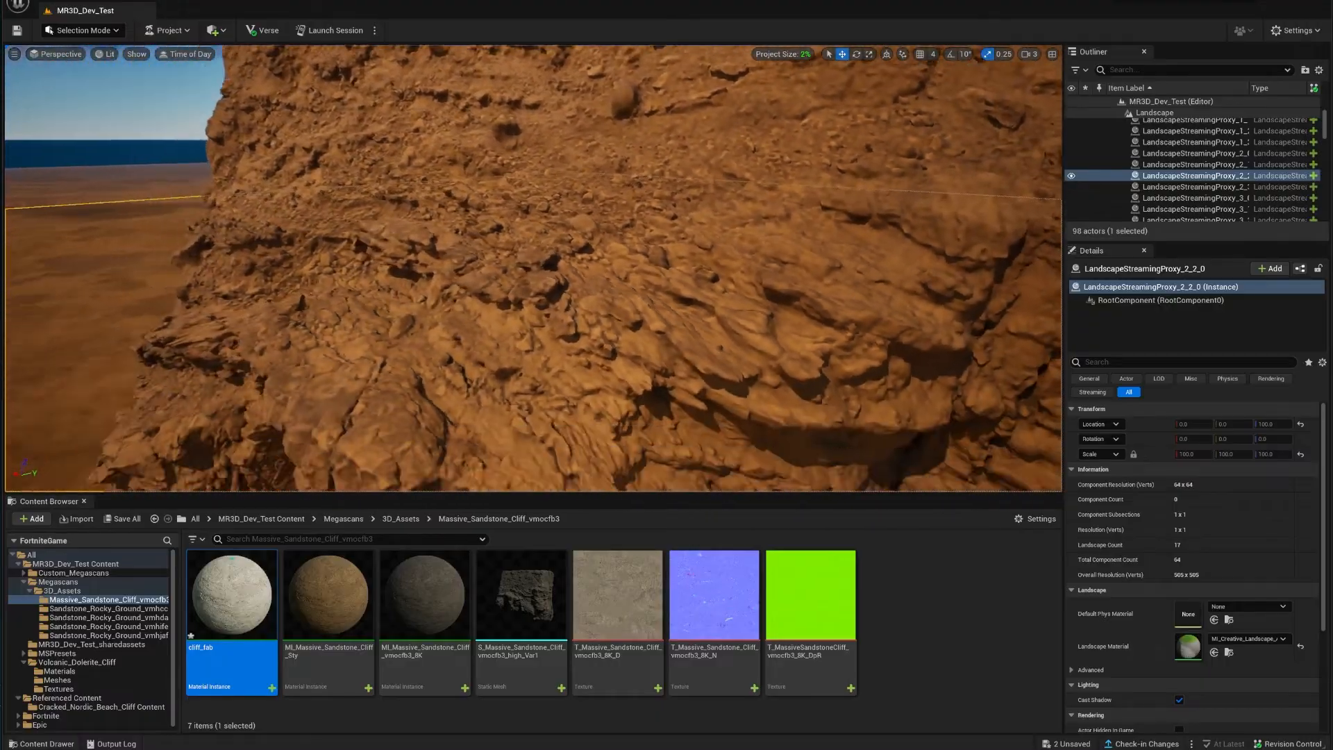
{"action": "key", "text": "w"}
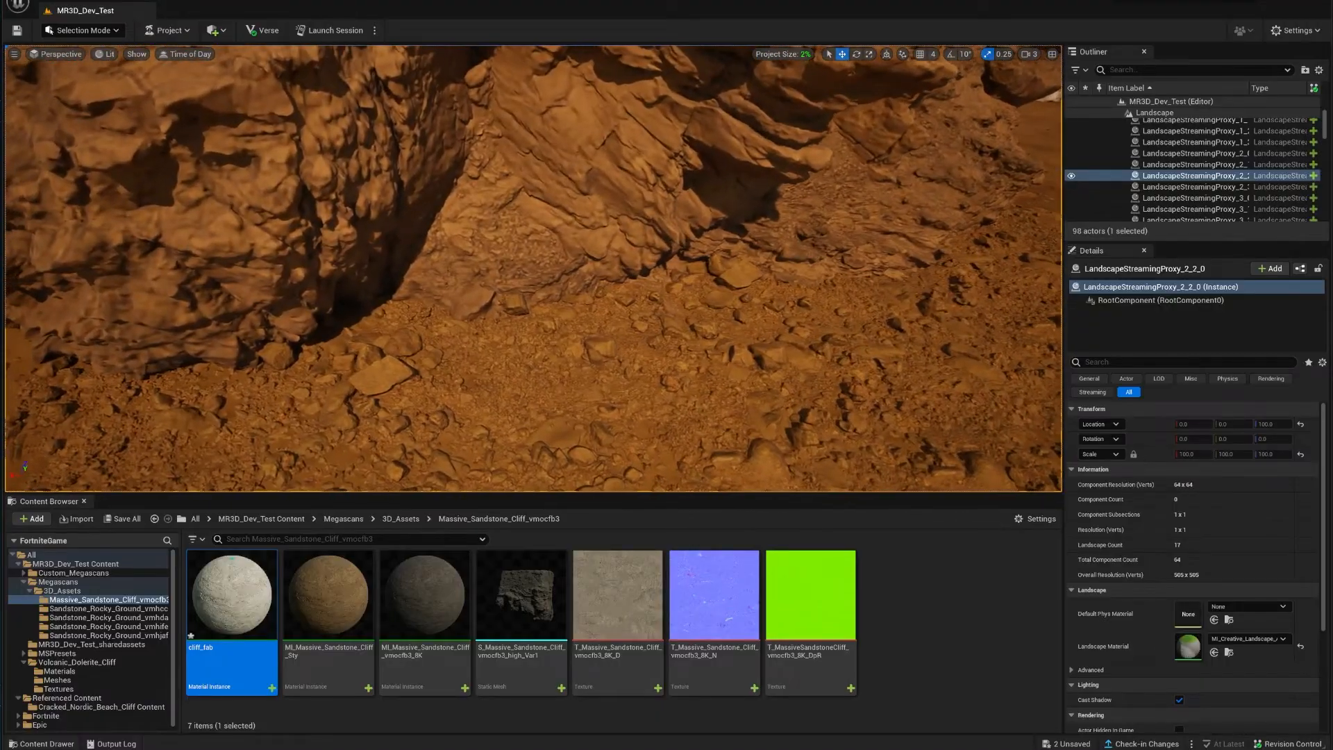
{"action": "key", "text": "s"}
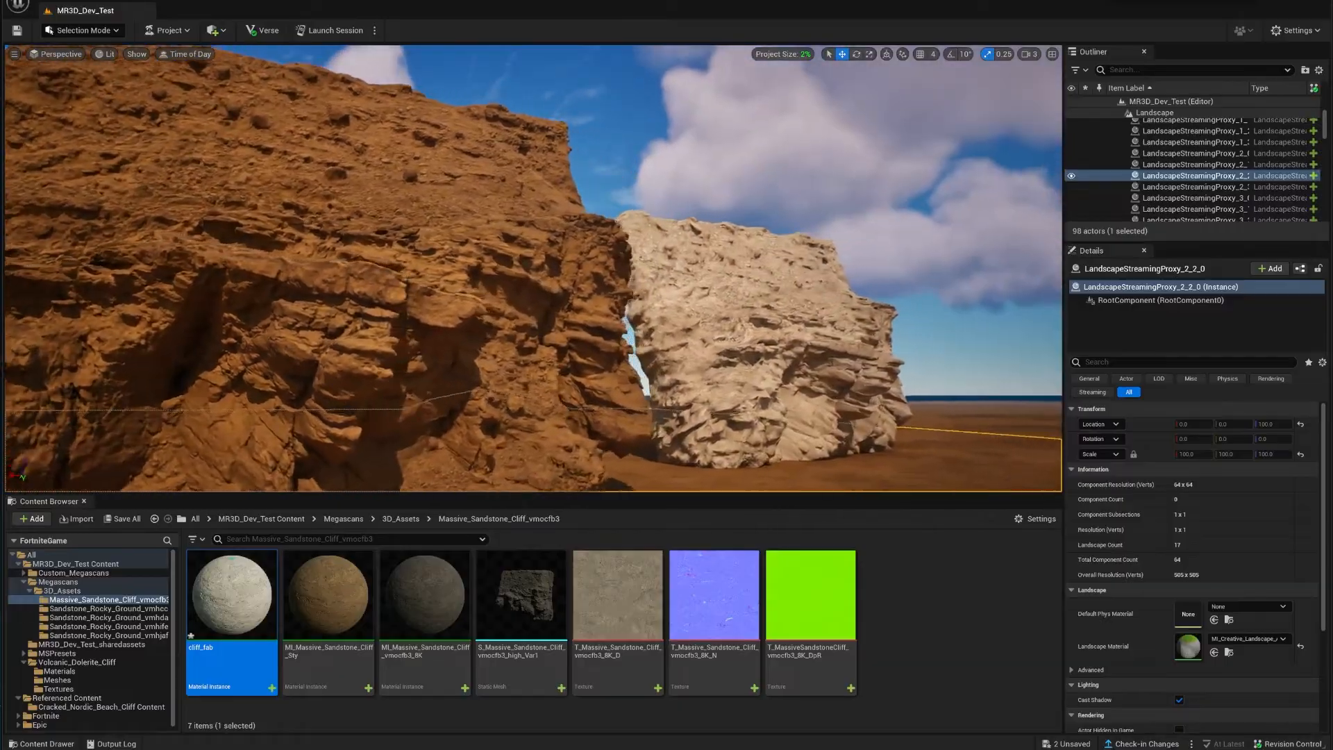
{"action": "key", "text": "w"}
{"action": "key", "text": "d"}
{"action": "key", "text": "w"}
{"action": "right_click_drag", "start_coordinate": [447, 243], "coordinate": [503, 262]}
{"action": "key", "text": "s"}
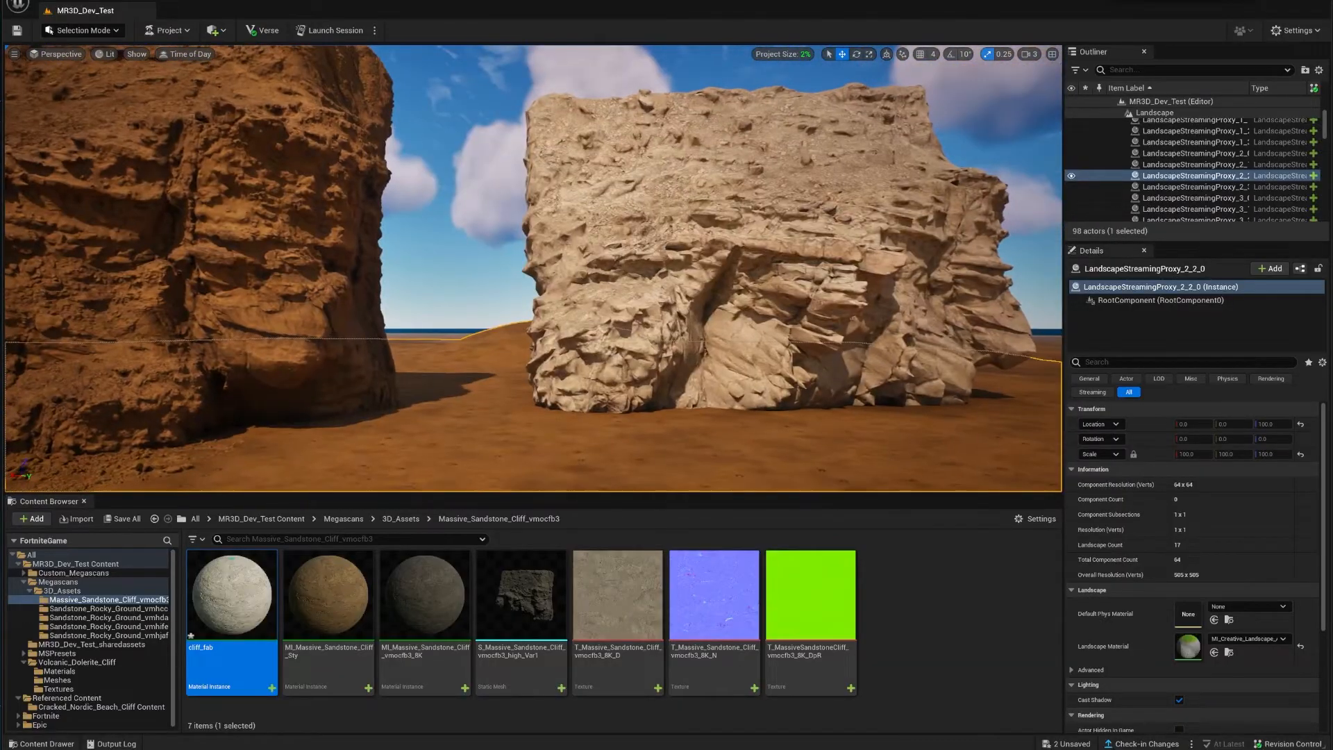
{"action": "left_click", "coordinate": [801, 258]}
{"action": "key", "text": "Delete"}
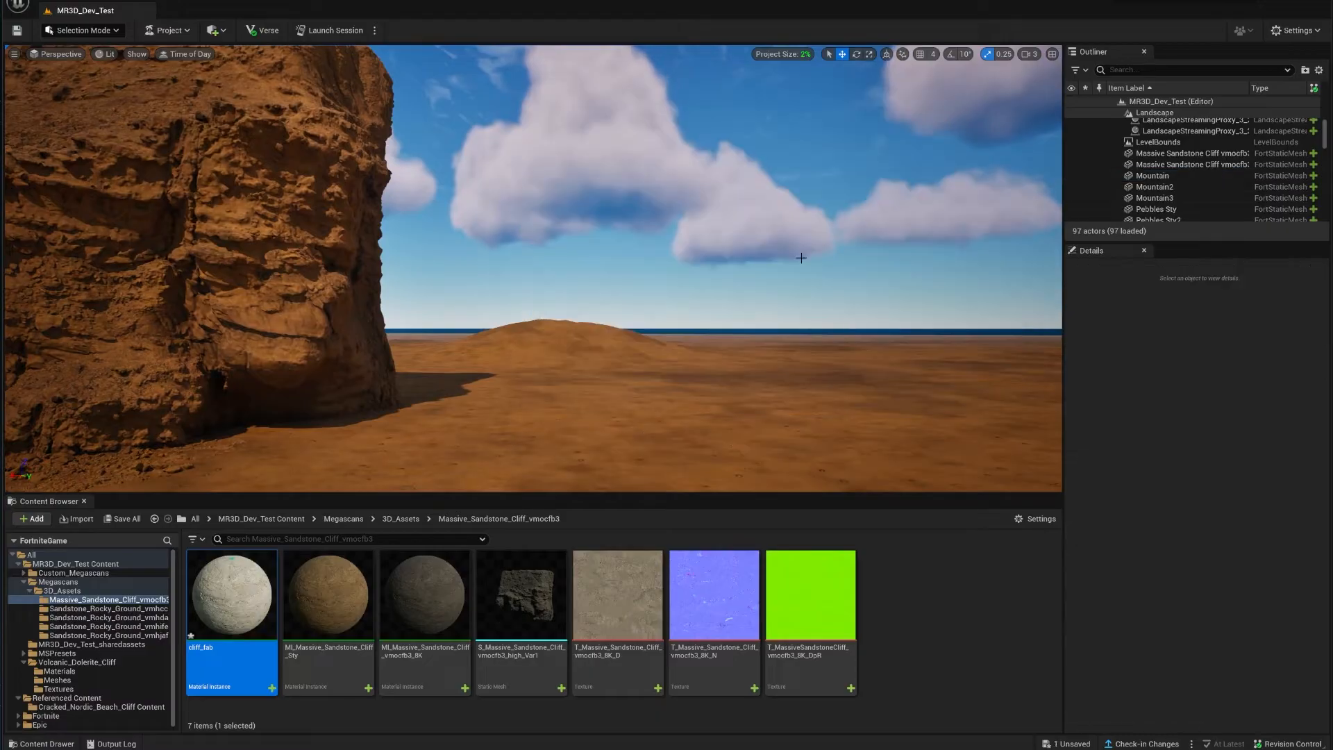
Step: Look along the remaining brown cliff and select the MI_Massive_Sandstone_Cliff_vmocfb3_8K material instance
{"action": "right_click_drag", "start_coordinate": [621, 277], "coordinate": [588, 288]}
{"action": "key", "text": "a"}
{"action": "left_click", "coordinate": [420, 604]}
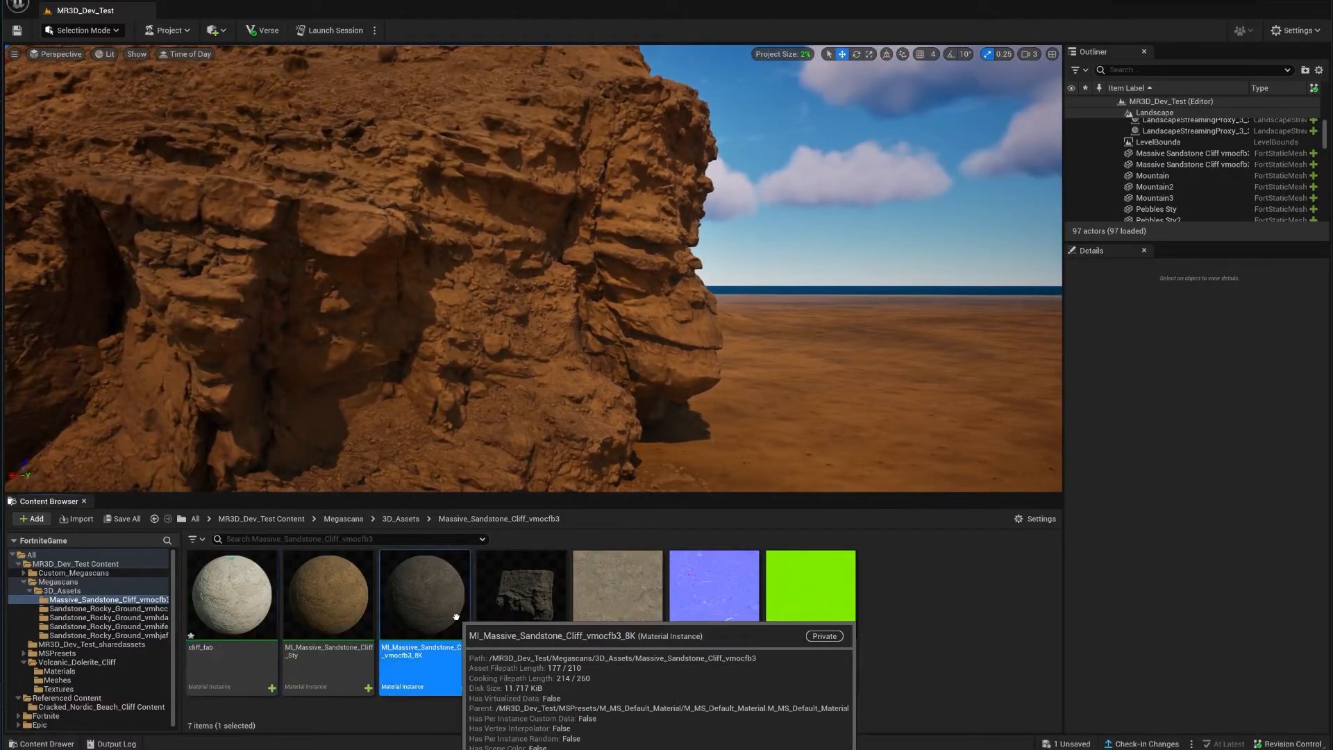
Step: Create a new Material asset in the Content Browser named Cliff_test01
{"action": "right_click", "coordinate": [921, 646]}
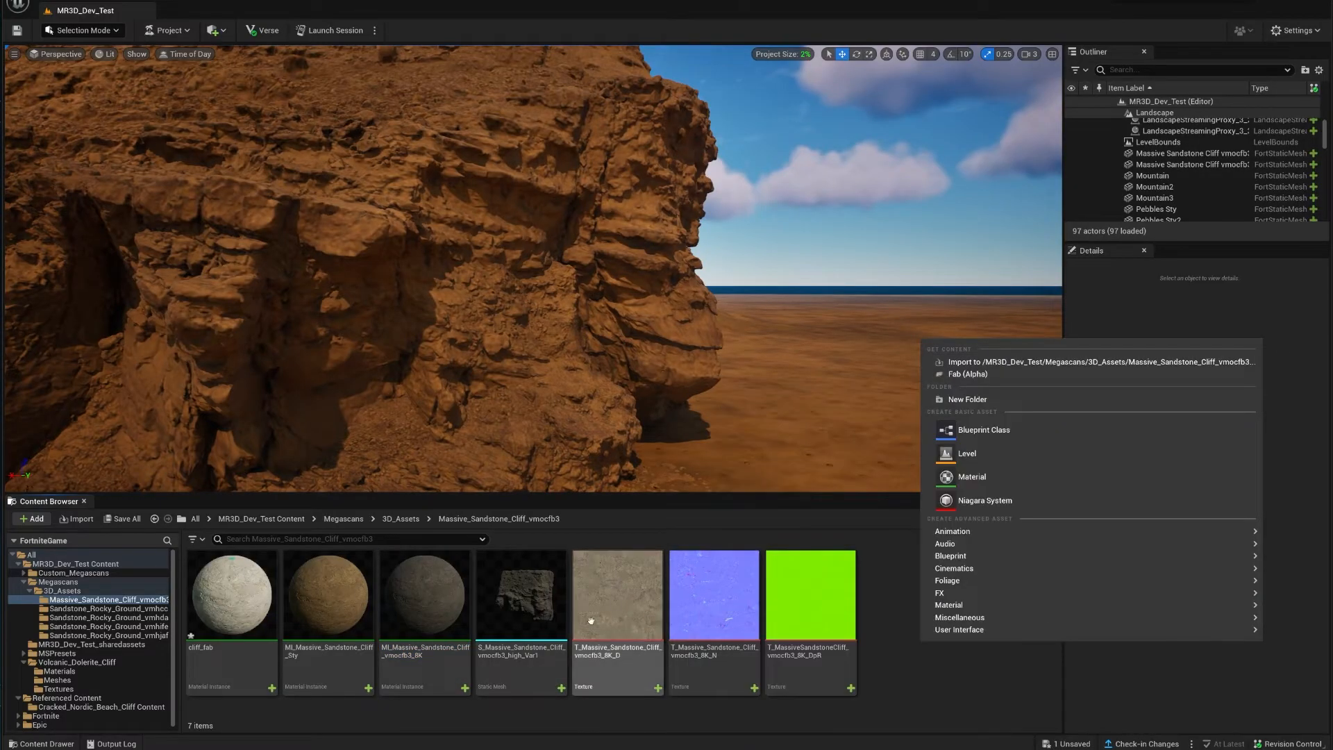
{"action": "left_click", "coordinate": [986, 479]}
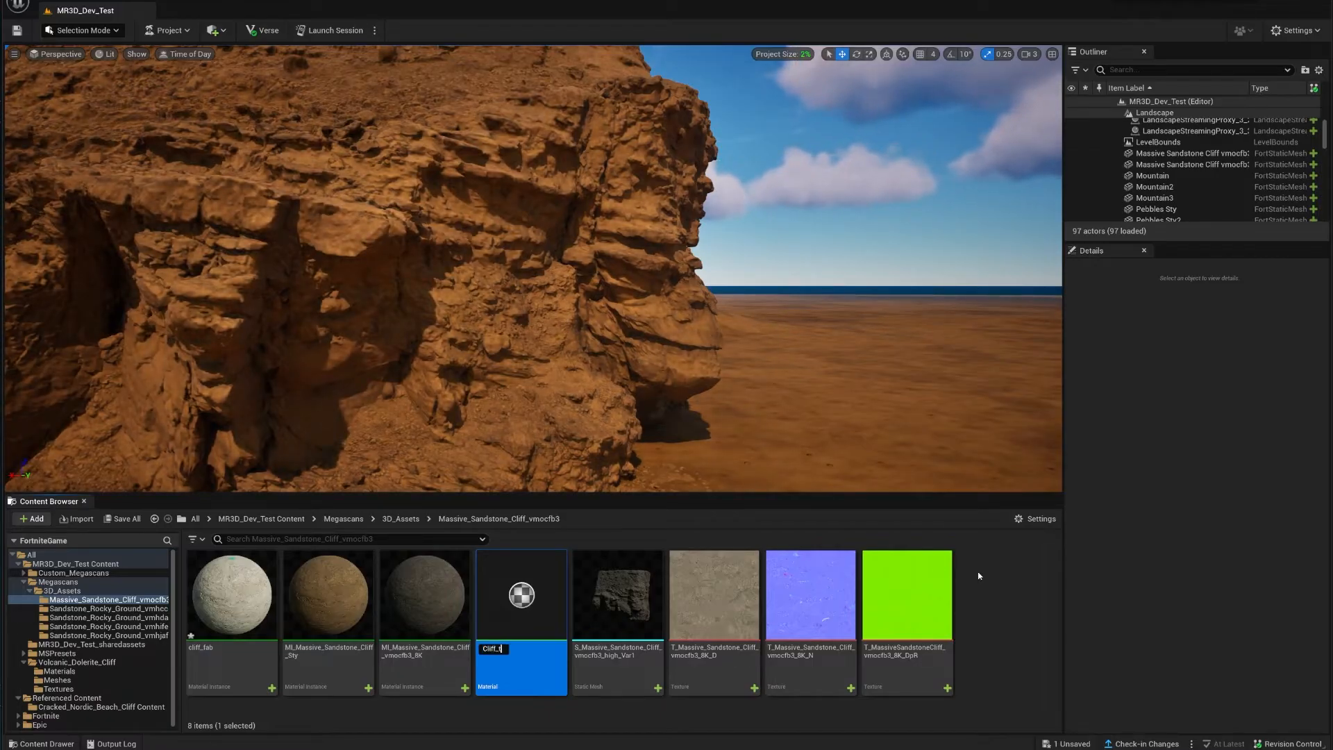
{"action": "type", "text": "Cliff_test01"}
{"action": "key", "text": "Return"}
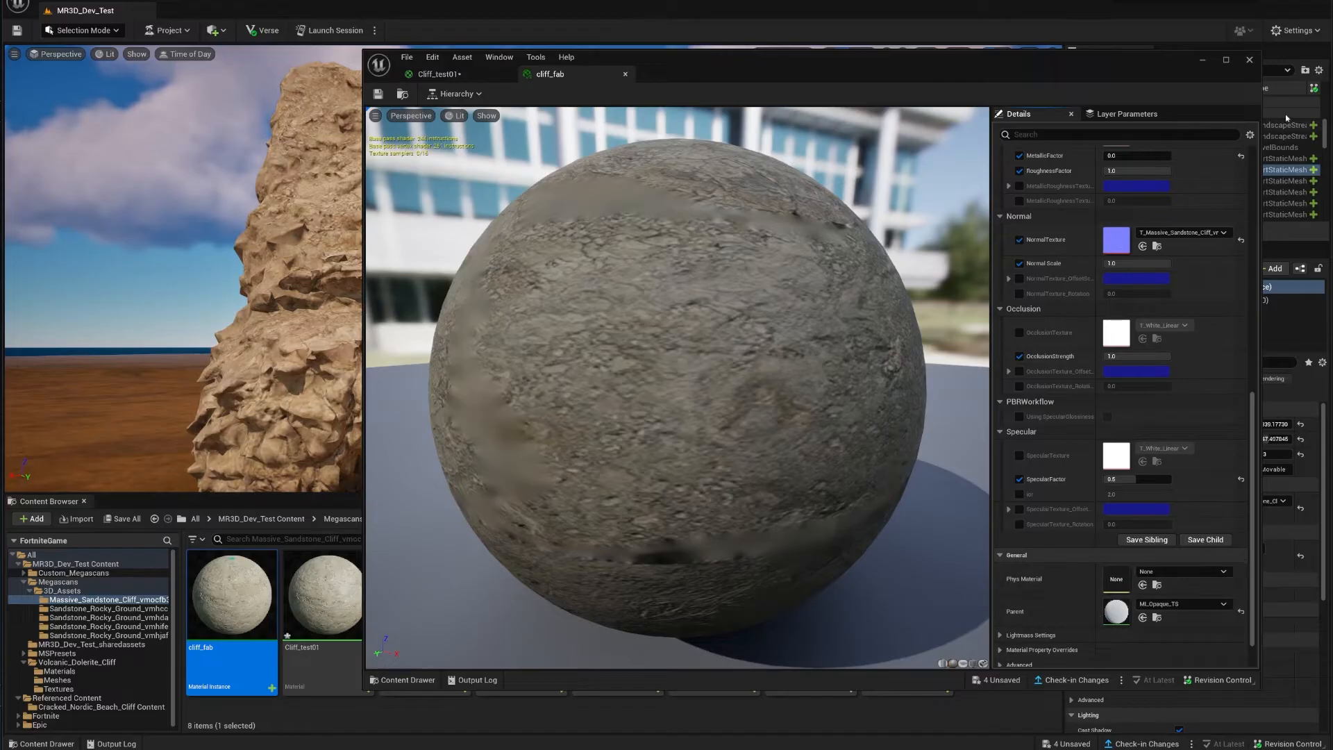
Step: Close the cliff_fab editor and select the Sandstone Rocky Ground Var17 patch at the cliff base
{"action": "left_click", "coordinate": [1249, 60]}
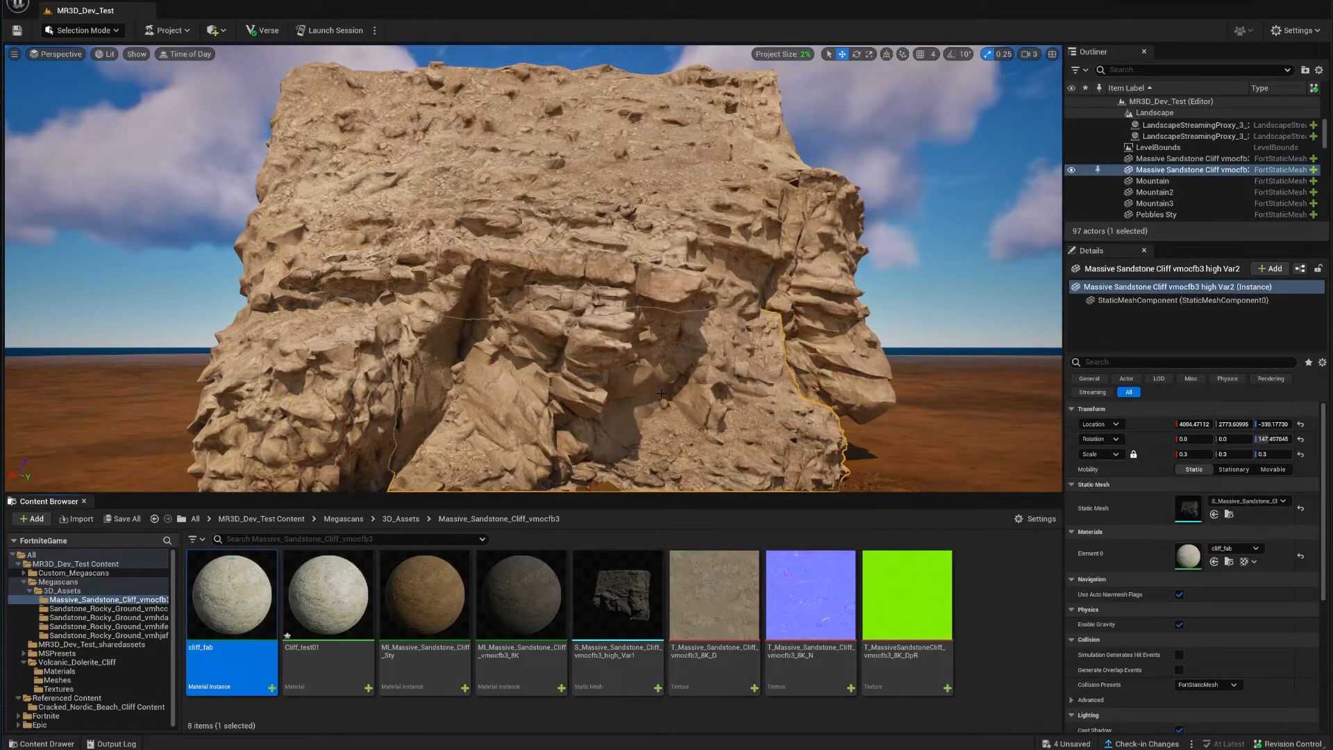
{"action": "right_click_drag", "start_coordinate": [520, 463], "coordinate": [471, 529]}
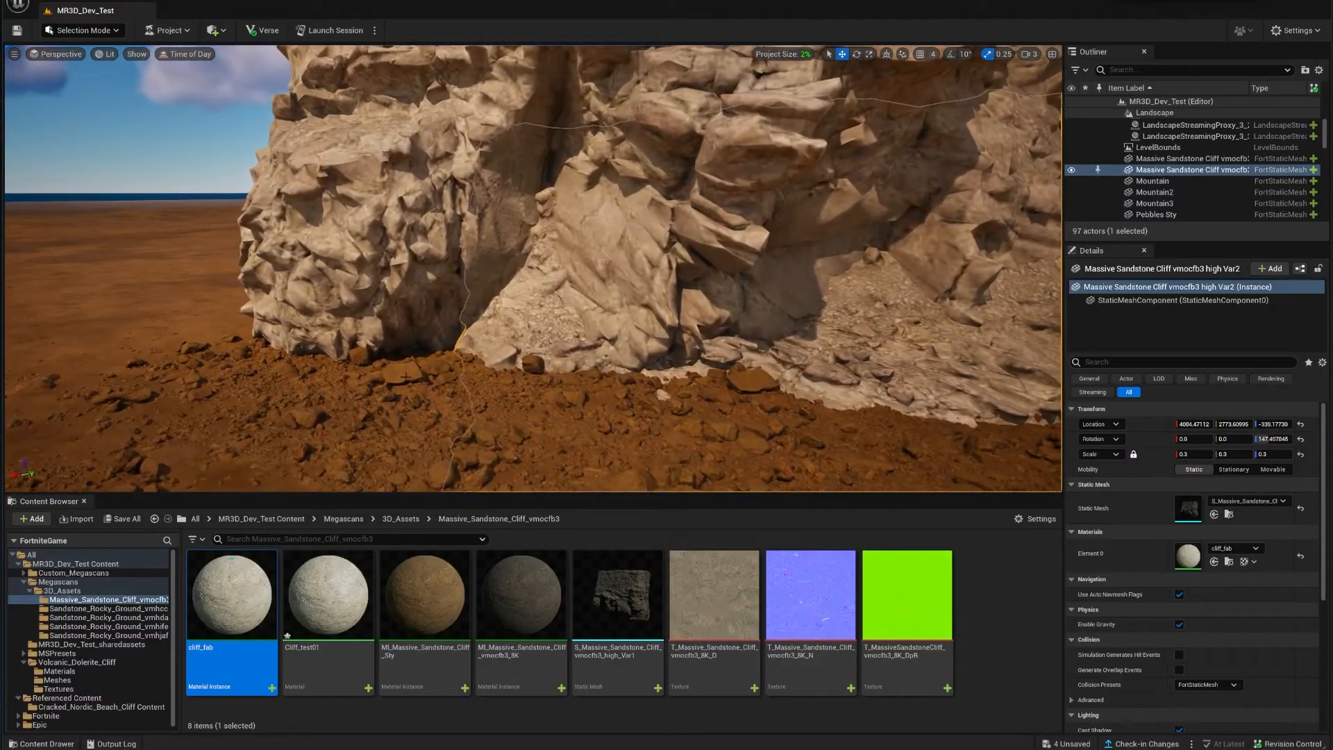
{"action": "left_click", "coordinate": [419, 387]}
{"action": "mouse_move", "coordinate": [419, 387]}
{"action": "right_mouse_down"}
{"action": "mouse_move", "coordinate": [421, 411]}
{"action": "mouse_move", "coordinate": [405, 409]}
{"action": "right_mouse_up"}
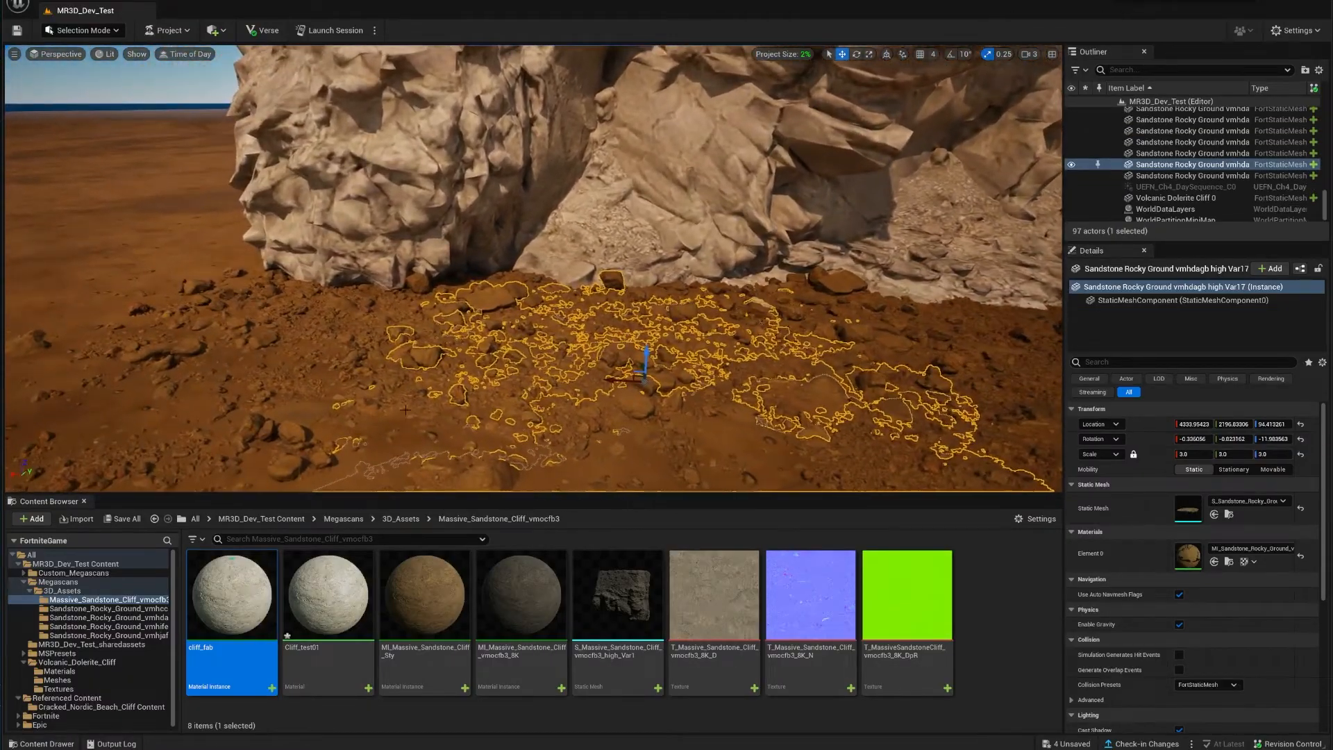
{"action": "right_click_drag", "start_coordinate": [673, 160], "coordinate": [667, 43]}
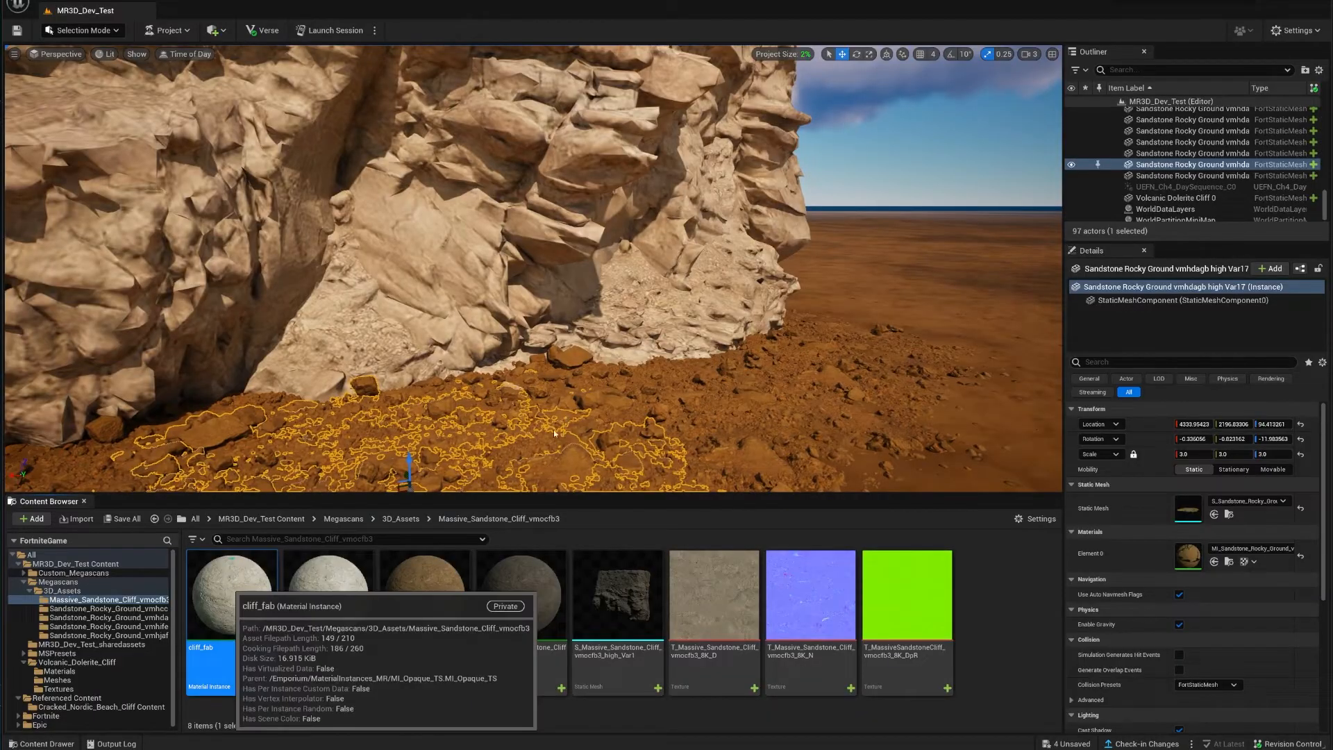
Step: Open cliff_fab, try an orange BaseColorFactor tint, then cancel to keep it white
{"action": "double_click", "coordinate": [232, 590]}
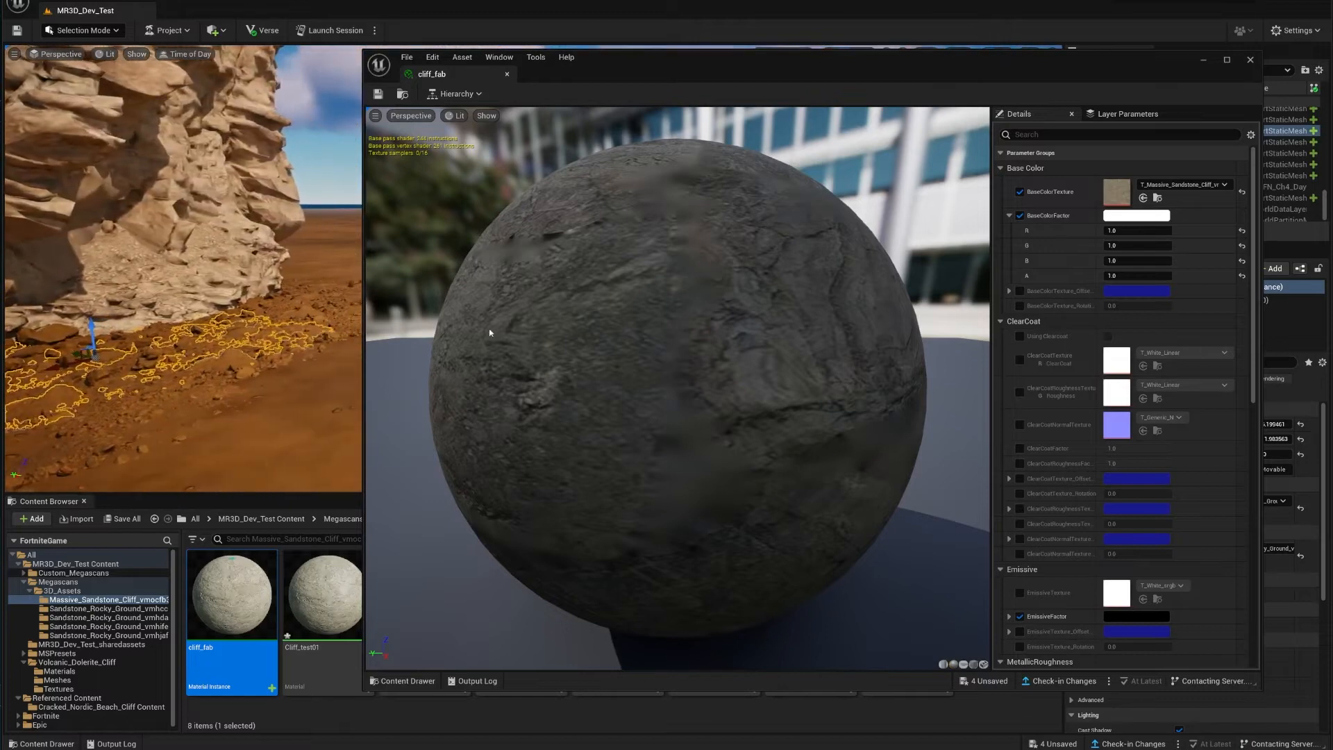
{"action": "left_click", "coordinate": [1164, 216]}
{"action": "left_click_drag", "start_coordinate": [1229, 330], "coordinate": [1260, 332]}
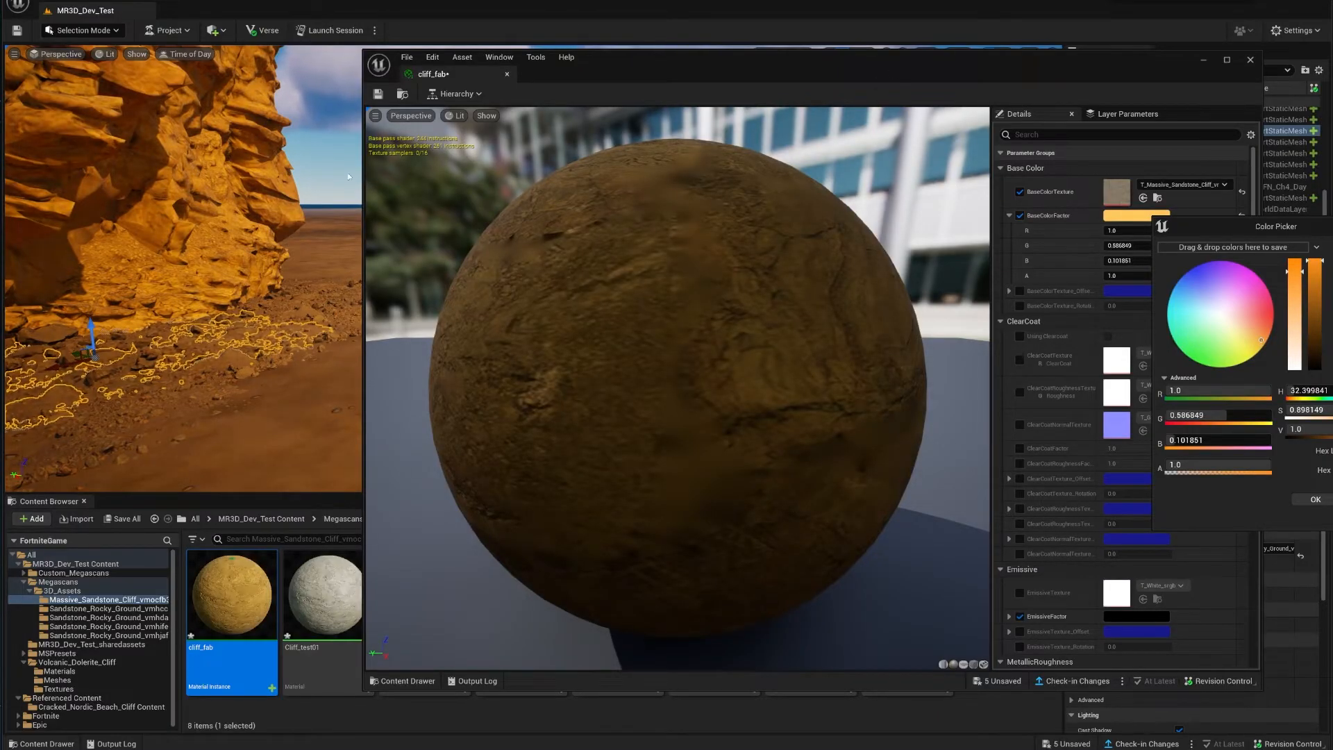
{"action": "left_click_drag", "start_coordinate": [361, 176], "coordinate": [635, 208]}
{"action": "right_click_drag", "start_coordinate": [471, 254], "coordinate": [341, 255]}
{"action": "left_click_drag", "start_coordinate": [1237, 233], "coordinate": [785, 224]}
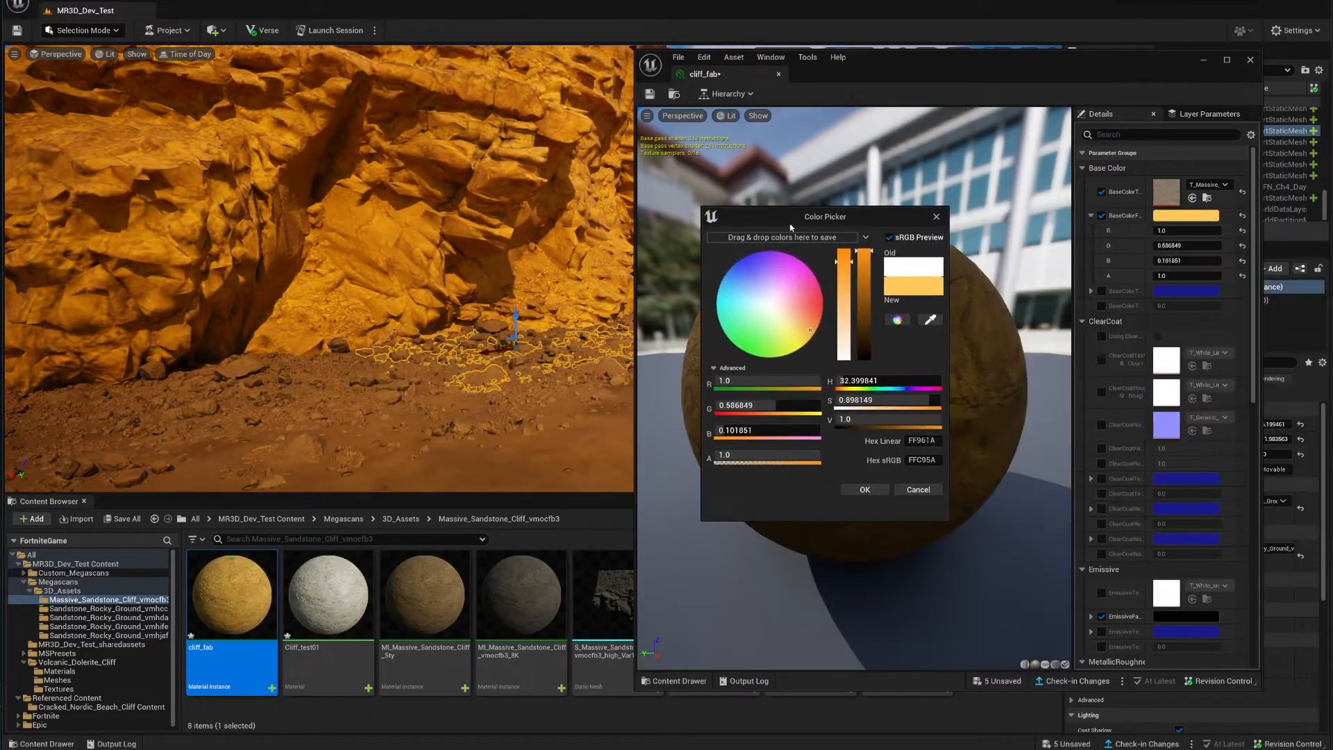
{"action": "right_click_drag", "start_coordinate": [486, 243], "coordinate": [489, 132]}
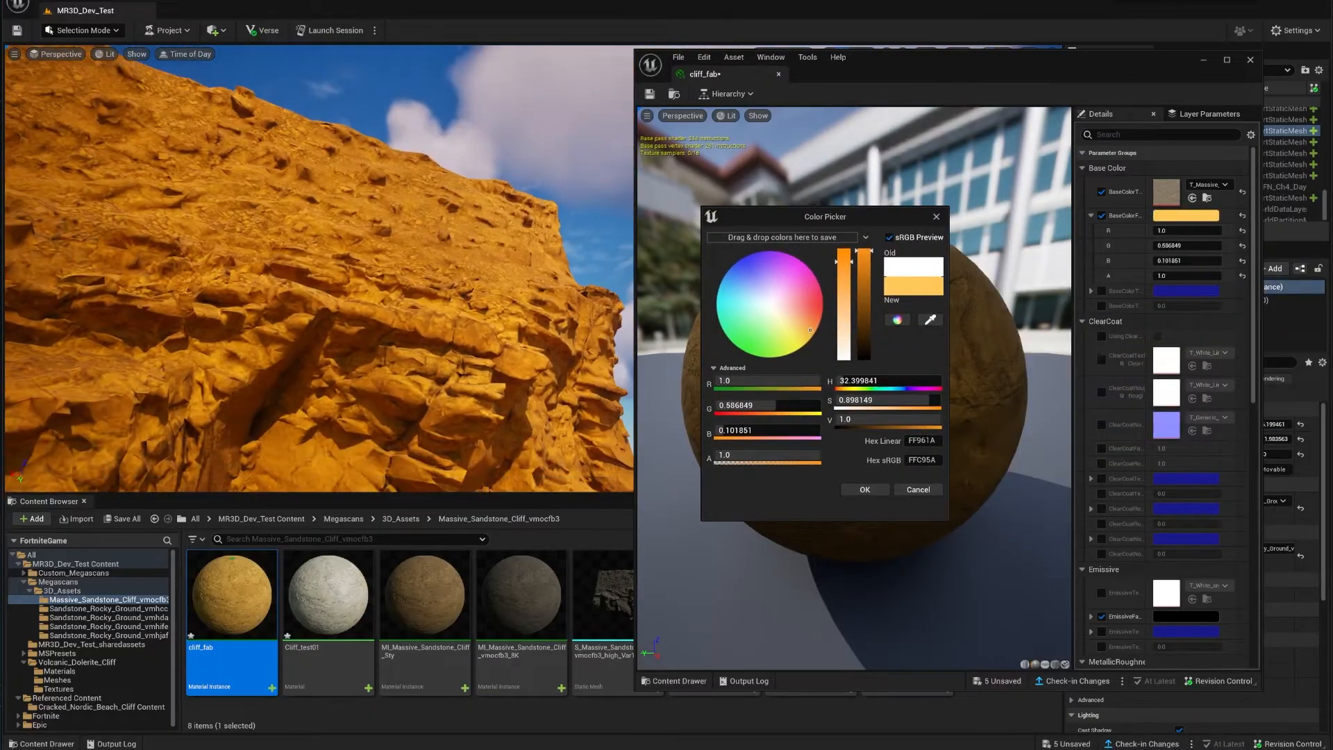
{"action": "left_click", "coordinate": [918, 490]}
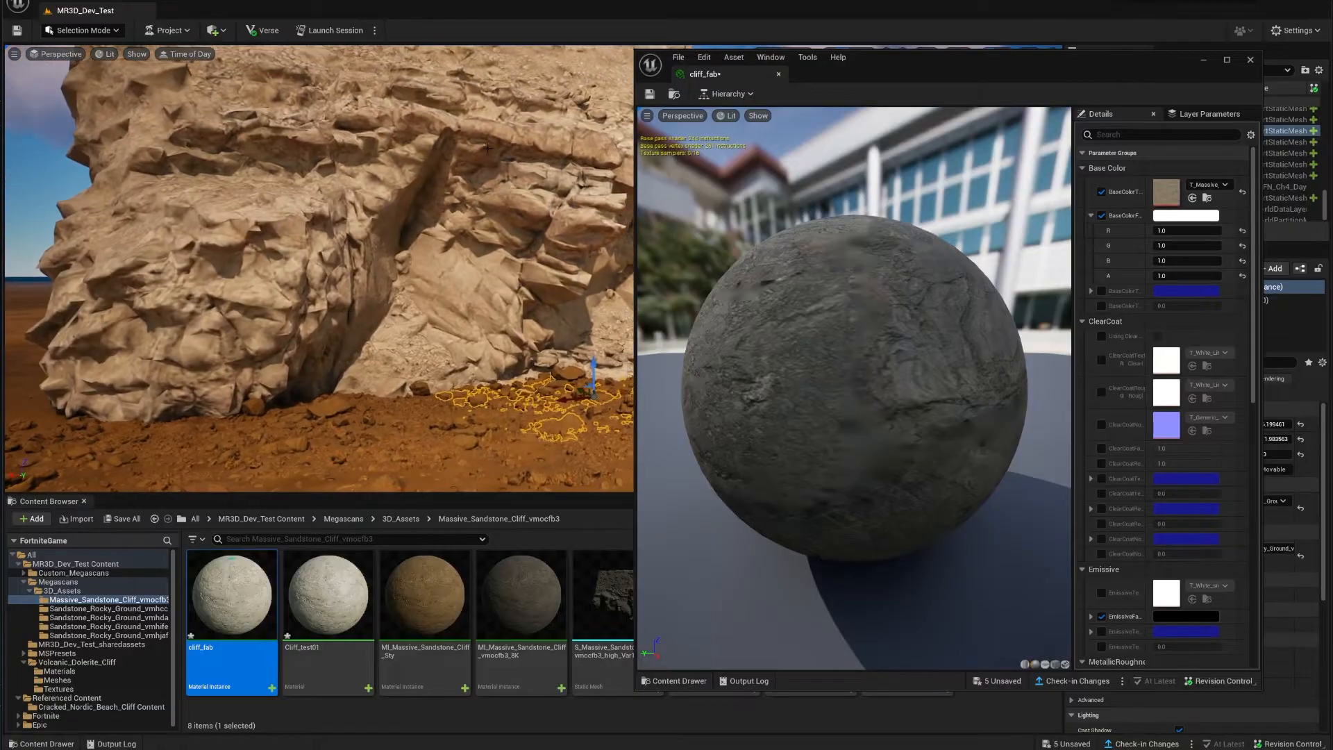
Step: Open the cliff_fab BaseColorFactor colour picker and pick a darkened orange-brown hue
{"action": "right_click_drag", "start_coordinate": [487, 148], "coordinate": [526, 90]}
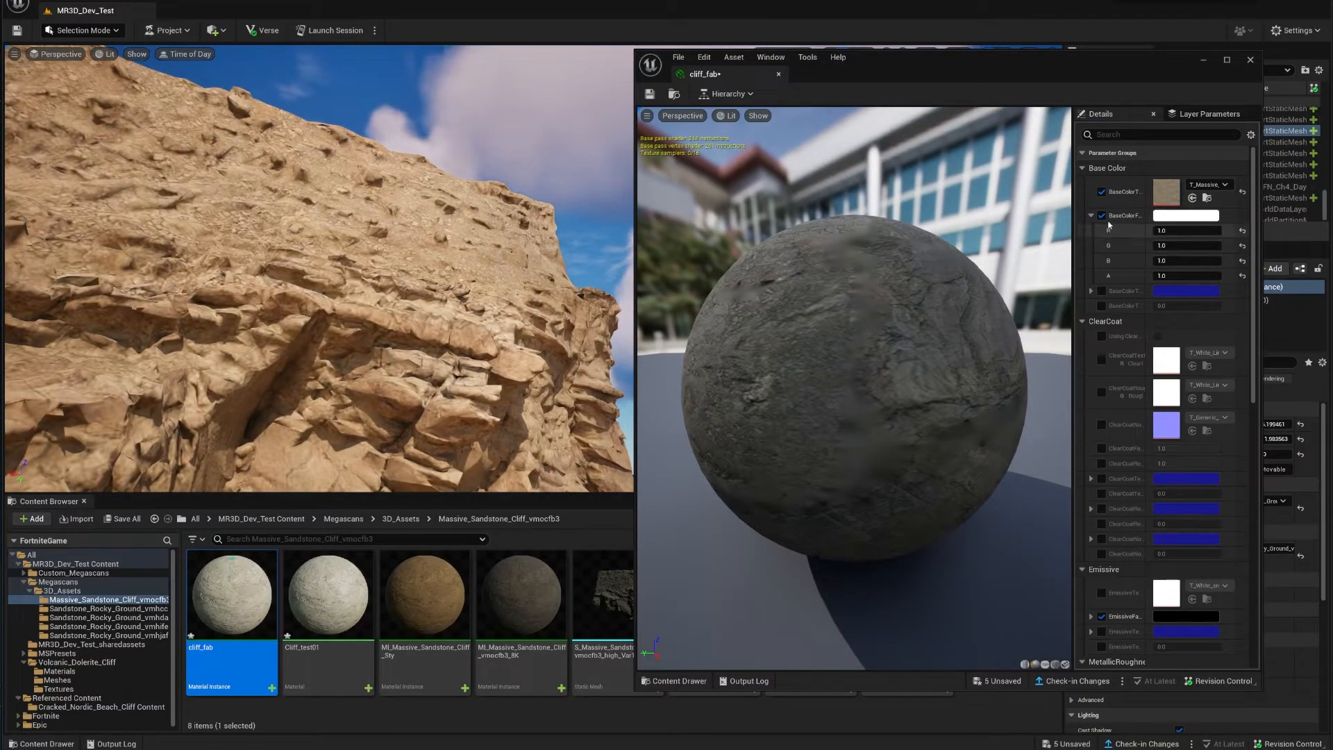
{"action": "right_click_drag", "start_coordinate": [305, 257], "coordinate": [255, 309]}
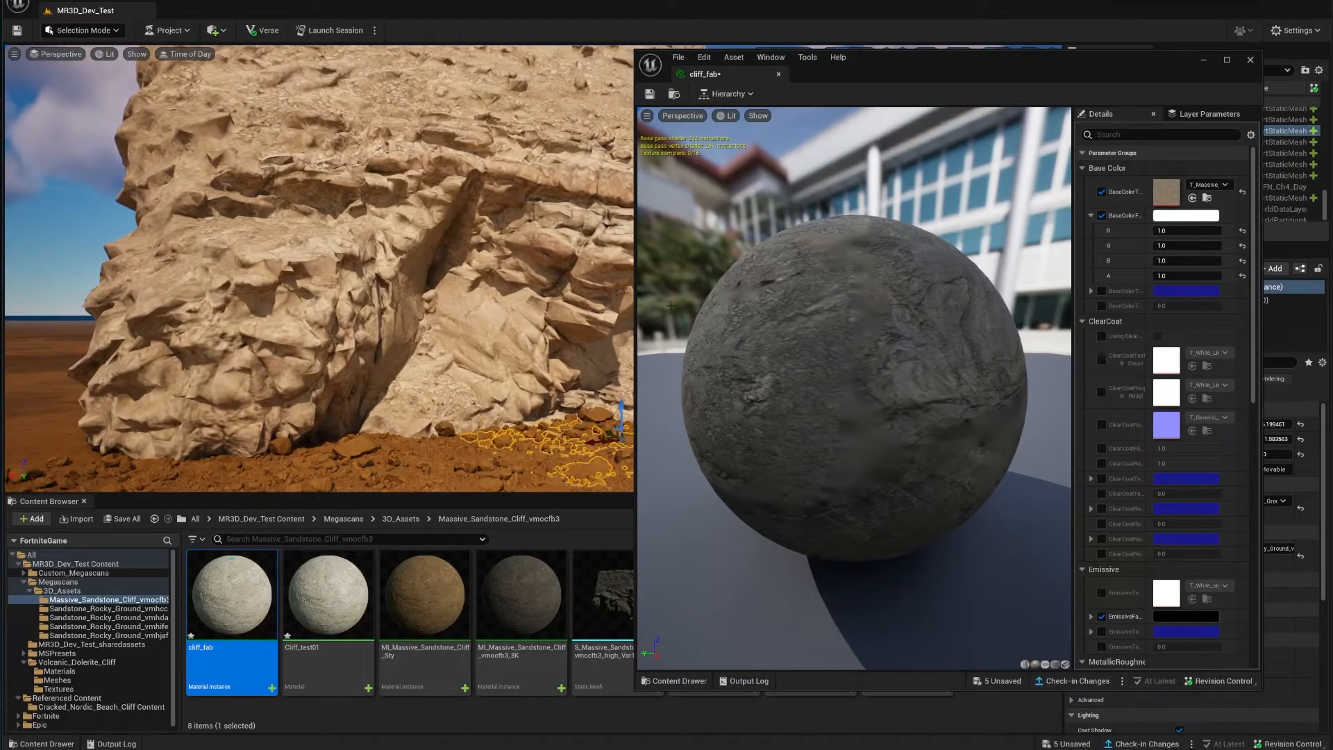
{"action": "left_click", "coordinate": [1204, 217]}
{"action": "left_click_drag", "start_coordinate": [1244, 228], "coordinate": [773, 292]}
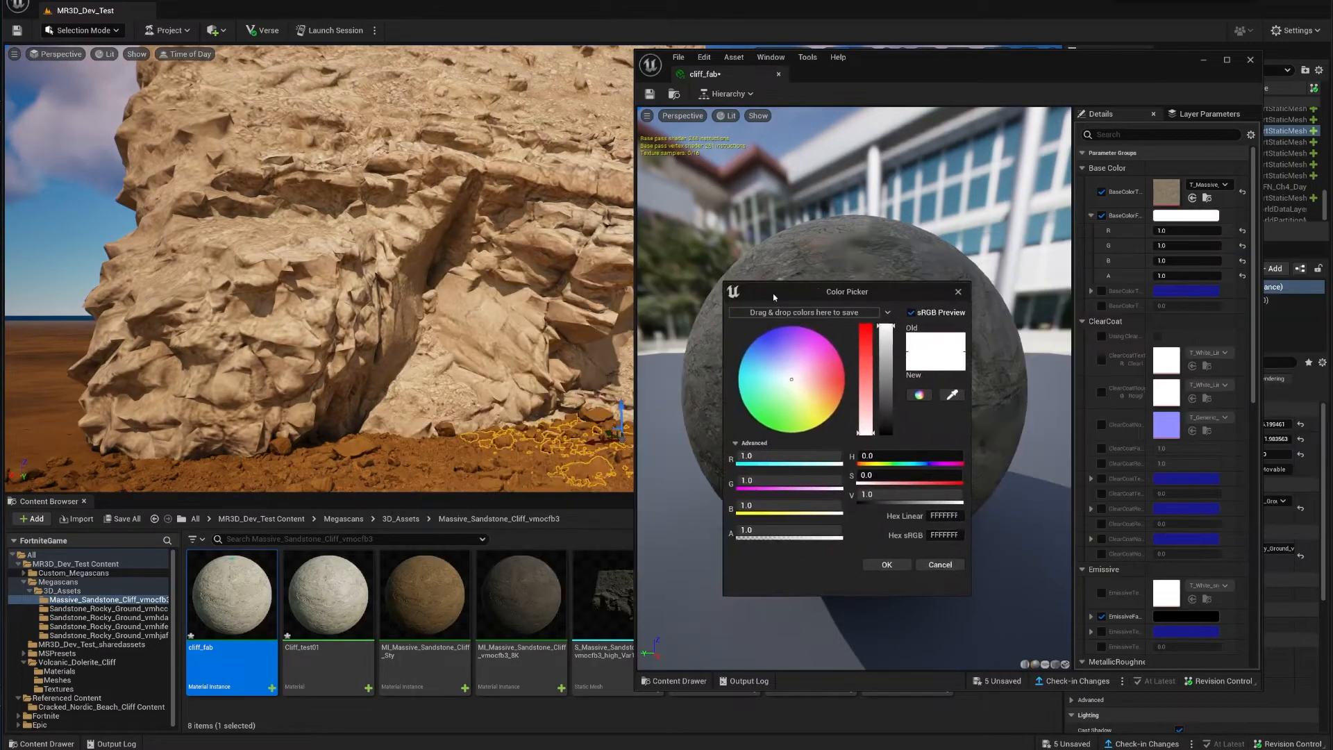
{"action": "left_click_drag", "start_coordinate": [787, 379], "coordinate": [837, 418]}
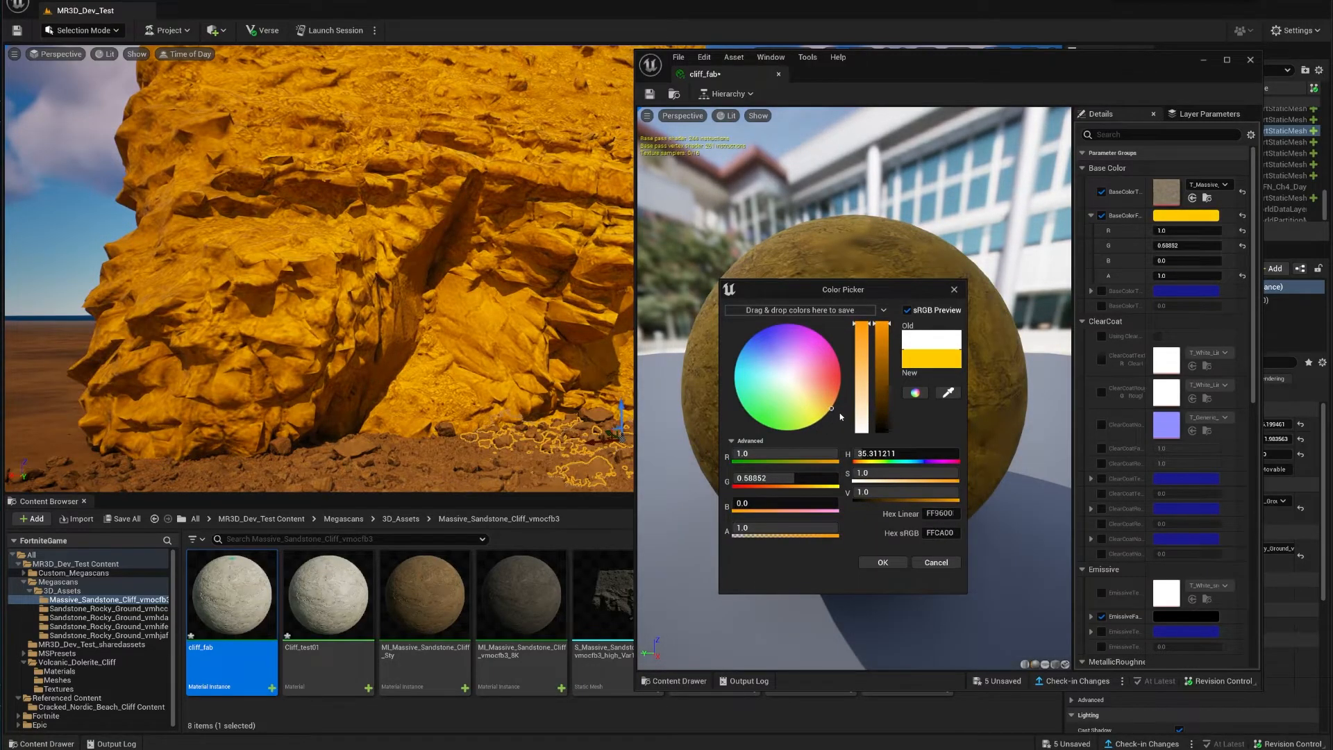
{"action": "left_click_drag", "start_coordinate": [882, 338], "coordinate": [887, 401]}
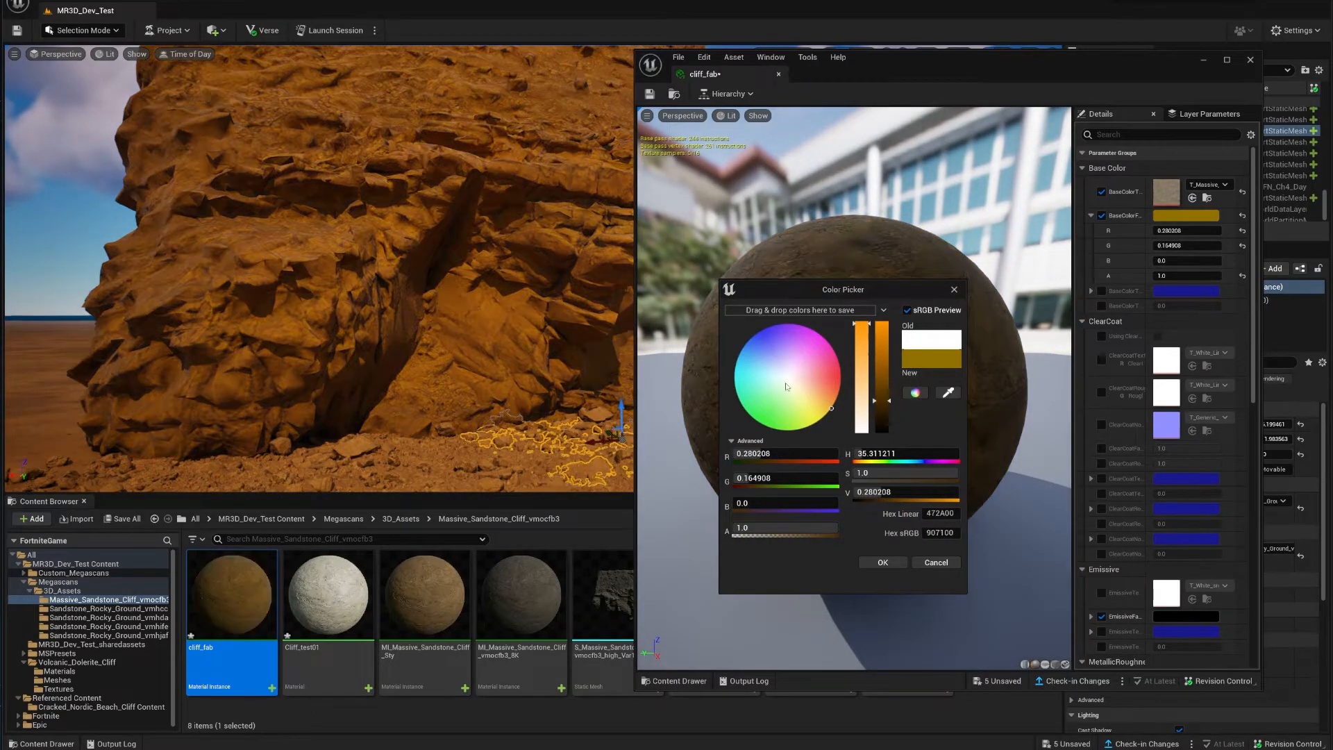
Step: Lower saturation to a muted tan (907C52), check the cliff up close, and accept it
{"action": "mouse_move", "coordinate": [513, 366]}
{"action": "right_mouse_down"}
{"action": "mouse_move", "coordinate": [545, 411]}
{"action": "mouse_move", "coordinate": [488, 386]}
{"action": "mouse_move", "coordinate": [512, 366]}
{"action": "right_mouse_up"}
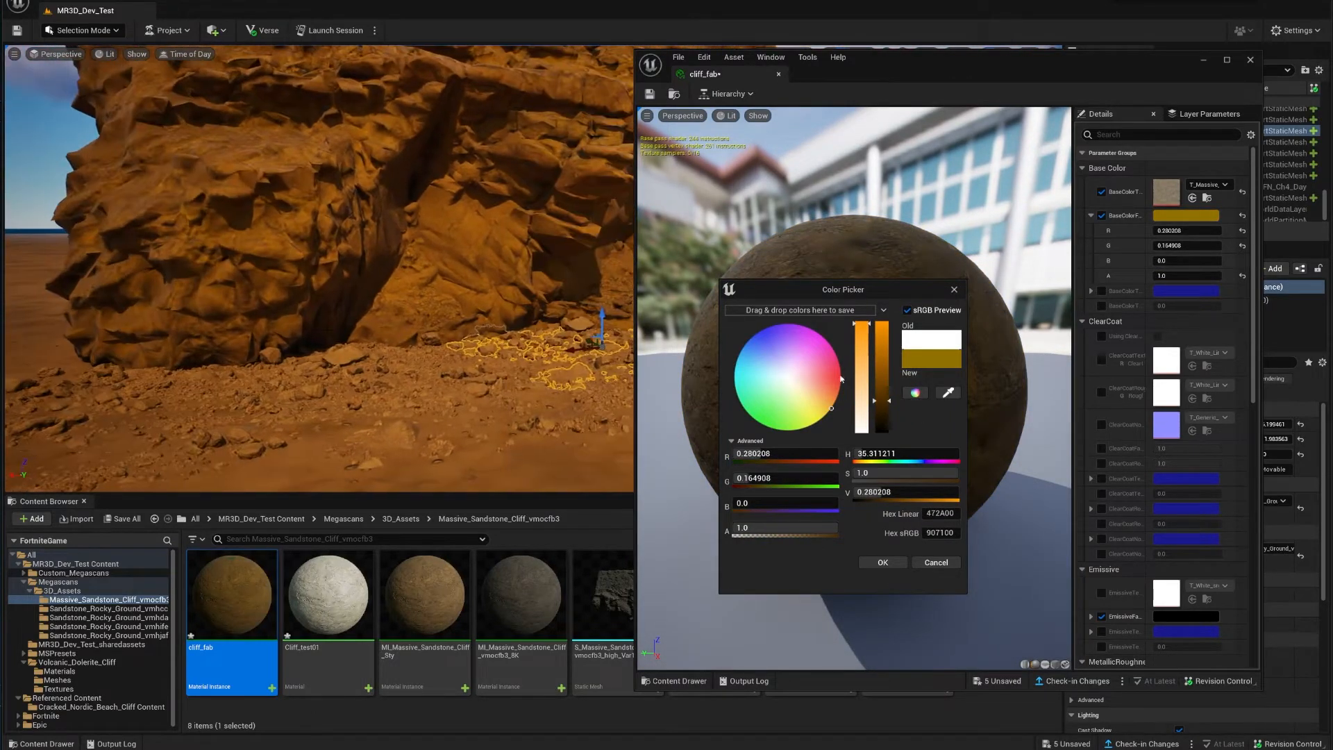
{"action": "left_click_drag", "start_coordinate": [865, 334], "coordinate": [858, 357]}
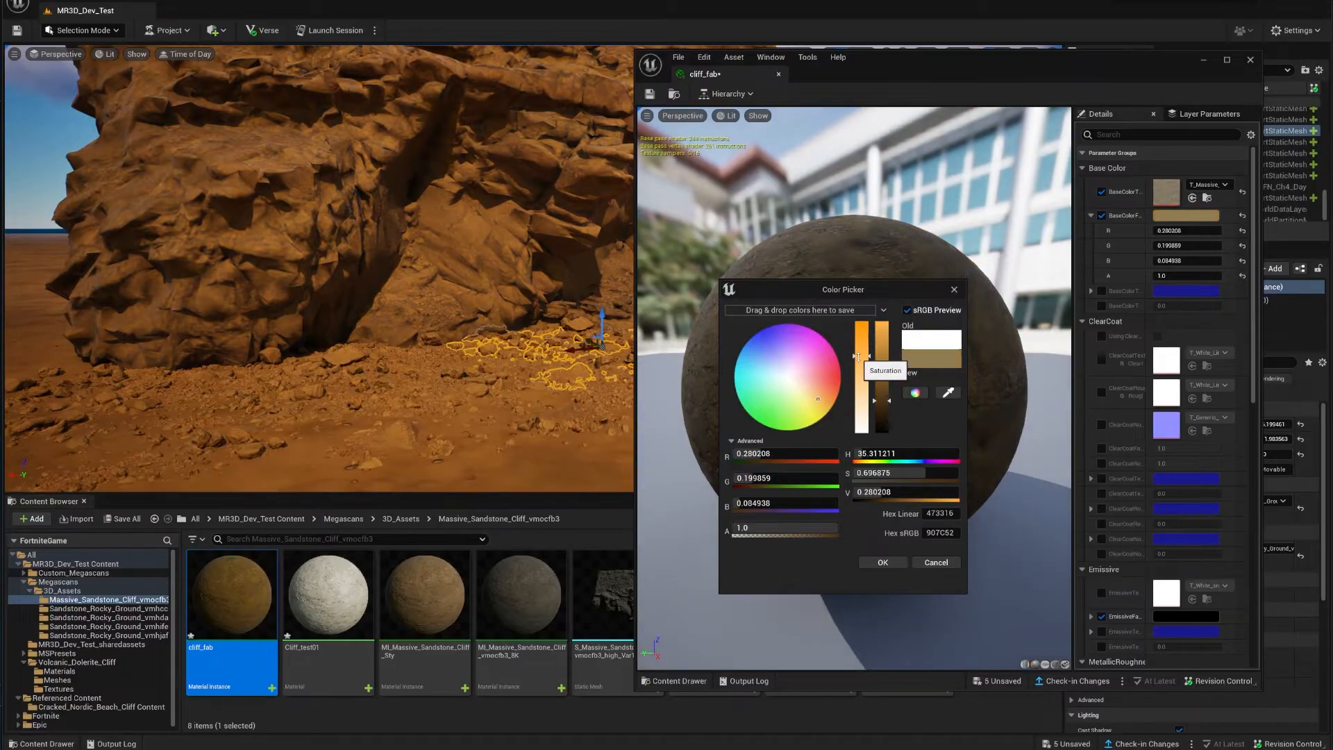
{"action": "mouse_move", "coordinate": [513, 366]}
{"action": "right_mouse_down"}
{"action": "mouse_move", "coordinate": [560, 340]}
{"action": "mouse_move", "coordinate": [507, 271]}
{"action": "mouse_move", "coordinate": [520, 305]}
{"action": "mouse_move", "coordinate": [517, 267]}
{"action": "mouse_move", "coordinate": [531, 271]}
{"action": "mouse_move", "coordinate": [527, 306]}
{"action": "mouse_move", "coordinate": [486, 354]}
{"action": "mouse_move", "coordinate": [545, 372]}
{"action": "mouse_move", "coordinate": [545, 407]}
{"action": "mouse_move", "coordinate": [525, 341]}
{"action": "mouse_move", "coordinate": [468, 329]}
{"action": "mouse_move", "coordinate": [489, 368]}
{"action": "right_mouse_up"}
{"action": "key", "text": "w"}
{"action": "key", "text": "w"}
{"action": "key", "text": "s"}
{"action": "key", "text": "s"}
{"action": "key", "text": "w"}
{"action": "key", "text": "s"}
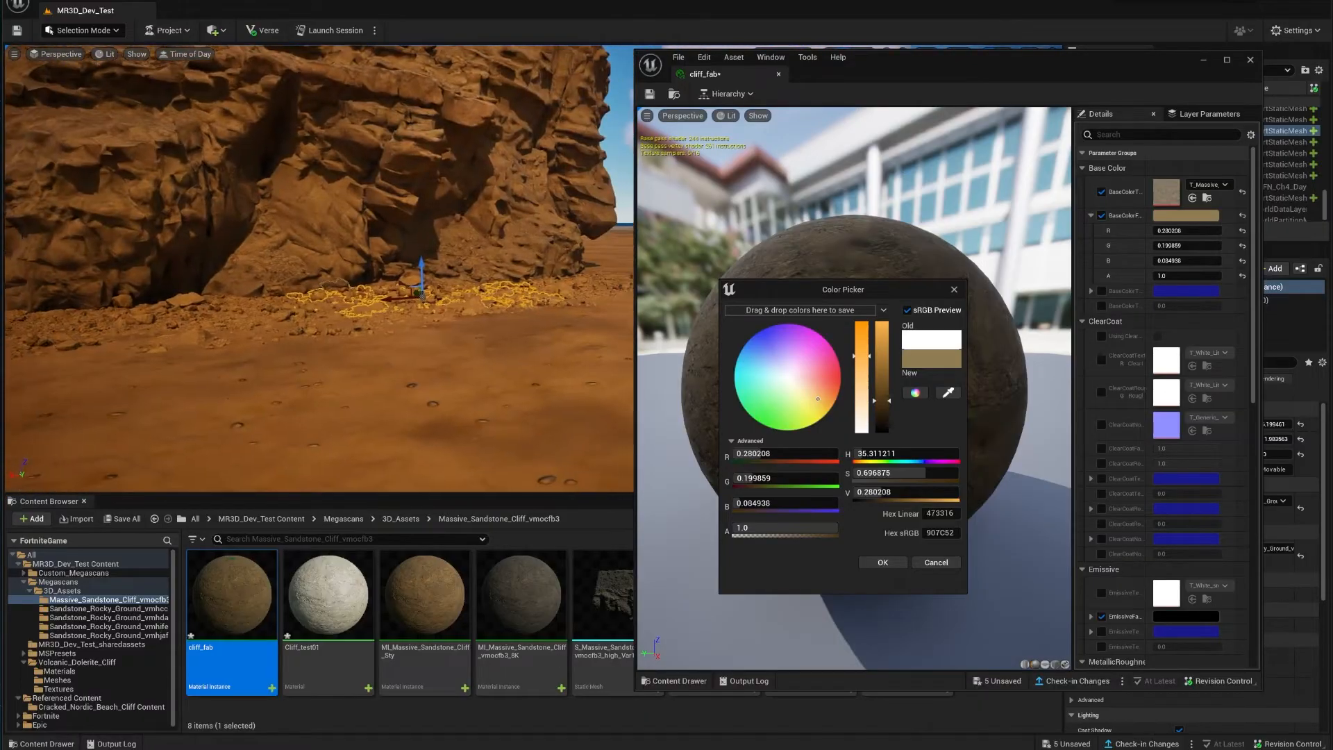
{"action": "left_click", "coordinate": [380, 389]}
{"action": "key", "text": "w"}
{"action": "right_click_drag", "start_coordinate": [380, 389], "coordinate": [381, 347]}
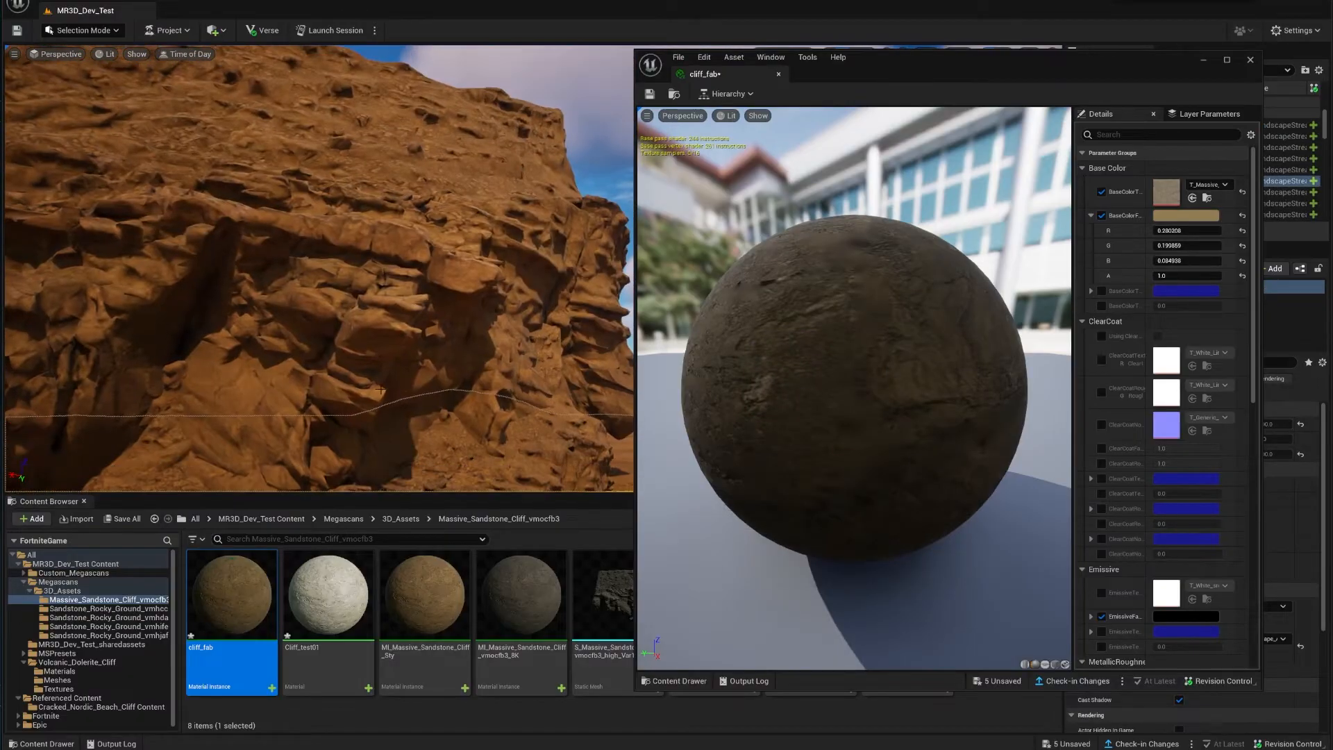
Step: Select the rocky ground mesh in the level and close the cliff_fab material editor
{"action": "right_click_drag", "start_coordinate": [450, 325], "coordinate": [455, 402]}
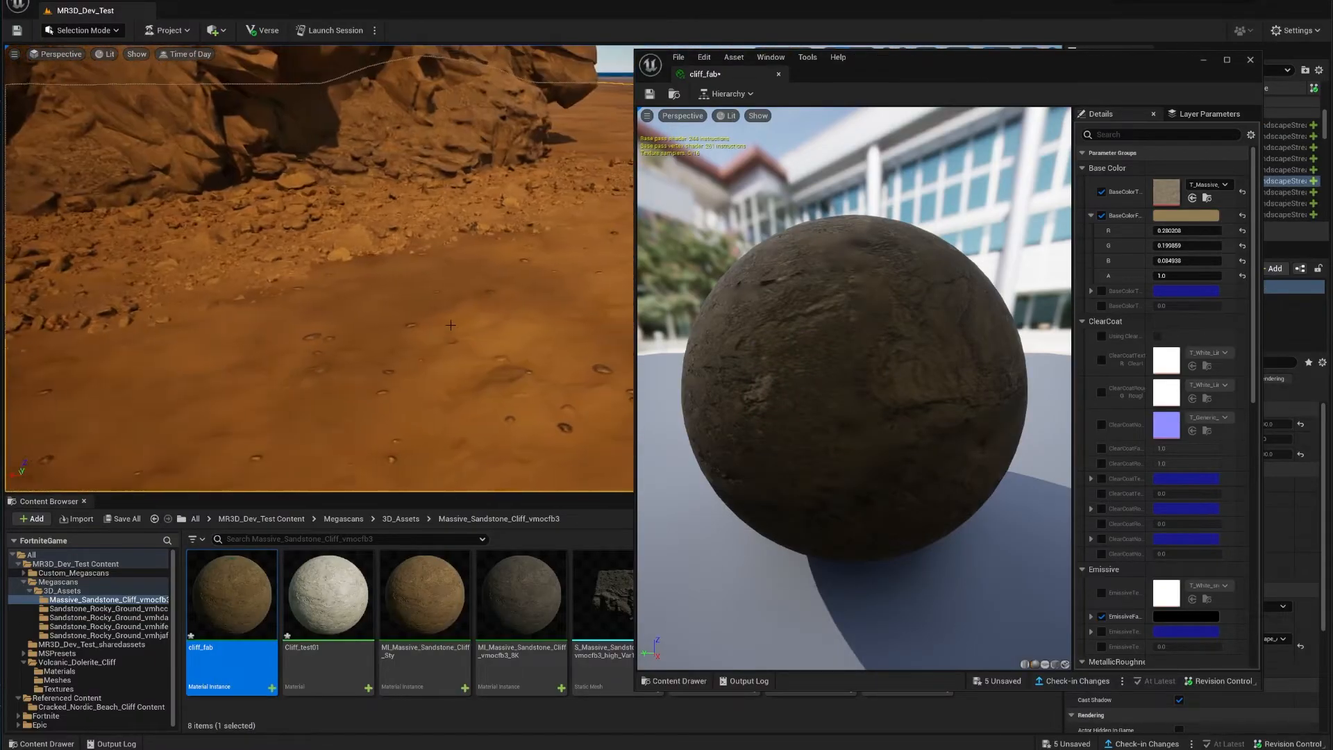
{"action": "left_click", "coordinate": [579, 273]}
{"action": "left_click_drag", "start_coordinate": [1126, 73], "coordinate": [1019, 130]}
{"action": "key", "text": "w"}
{"action": "right_click_drag", "start_coordinate": [389, 298], "coordinate": [417, 260]}
{"action": "left_click", "coordinate": [1144, 117]}
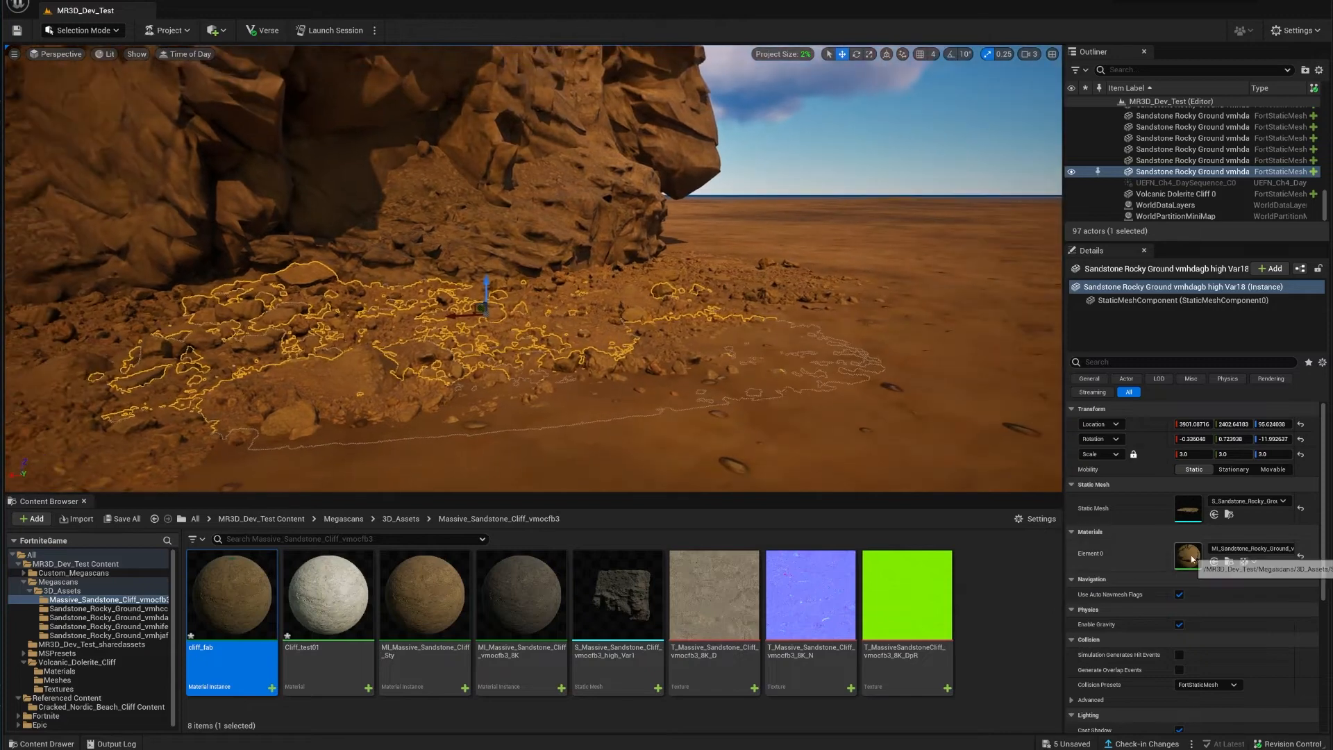
Step: Duplicate cliff_fab as Pebbles_megascans in the Sandstone_Rocky_Ground_vmhdagb folder
{"action": "left_click", "coordinate": [301, 710]}
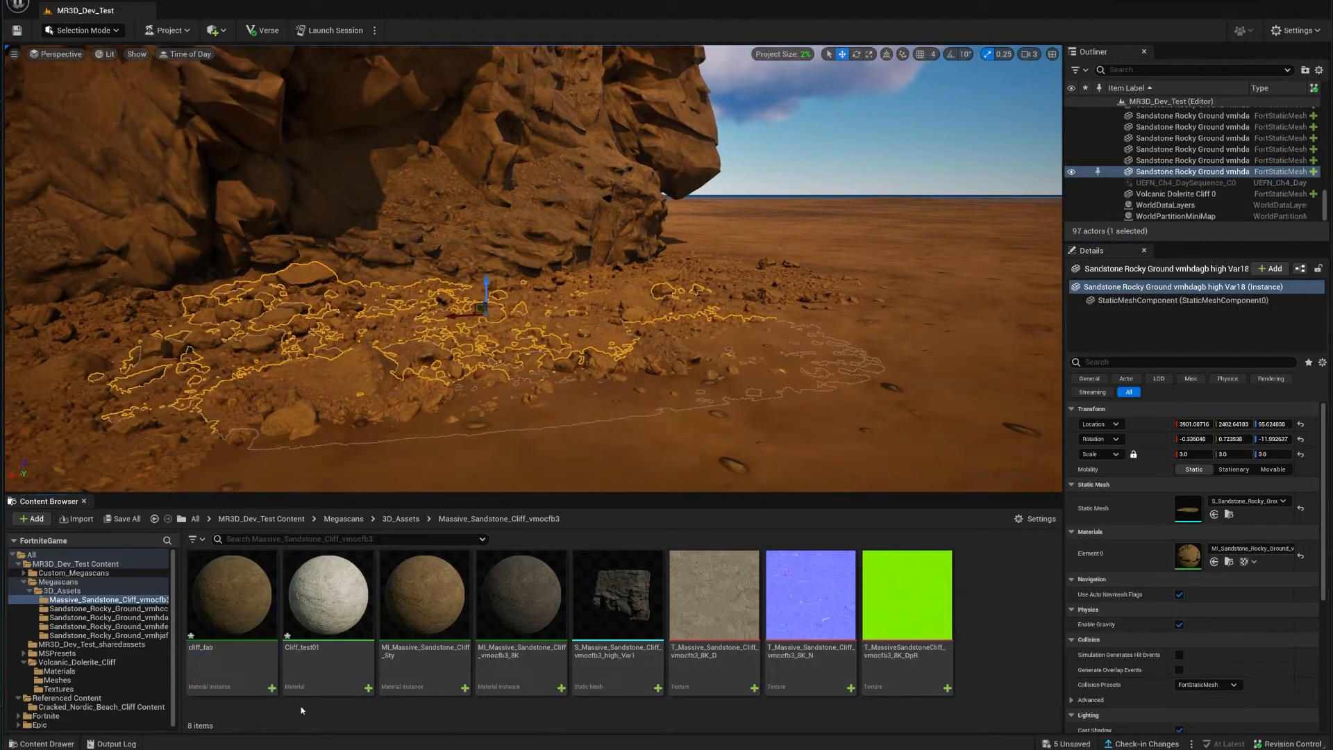
{"action": "right_click", "coordinate": [249, 611]}
{"action": "left_click", "coordinate": [336, 450]}
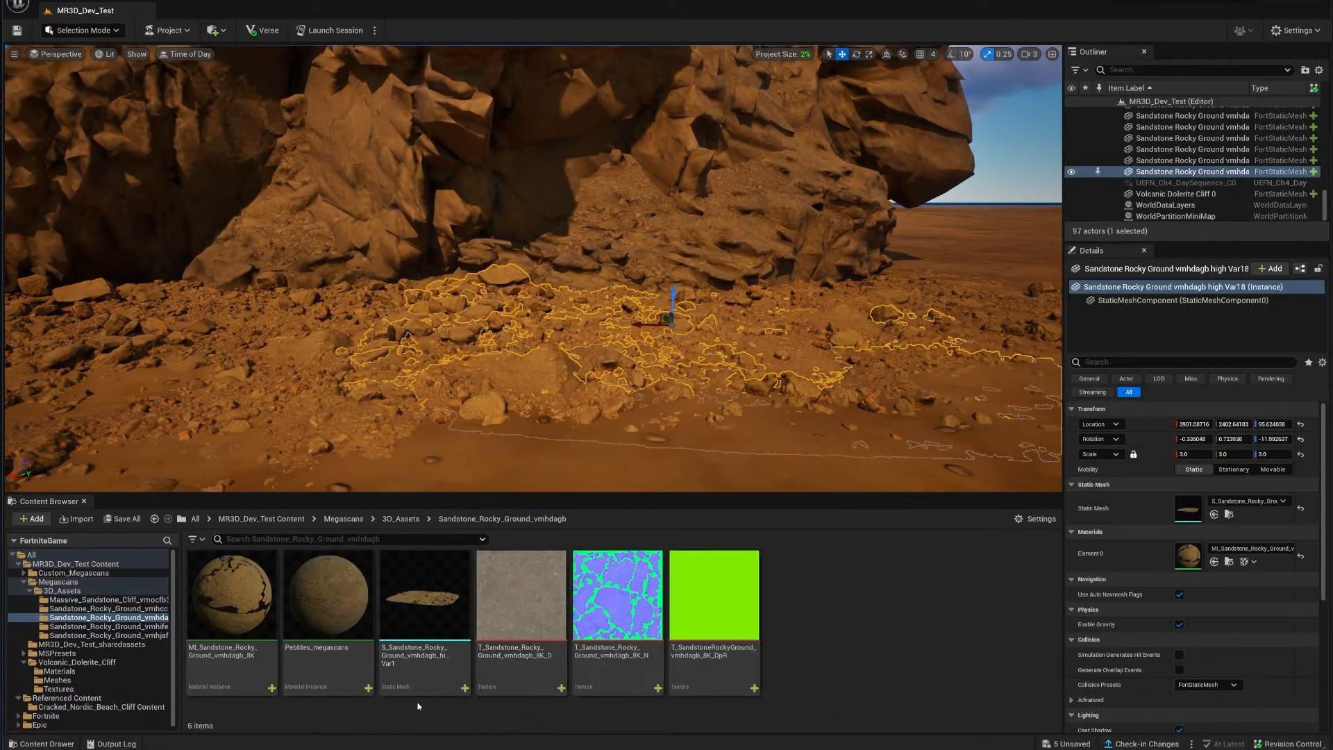
{"action": "mouse_move", "coordinate": [451, 634]}
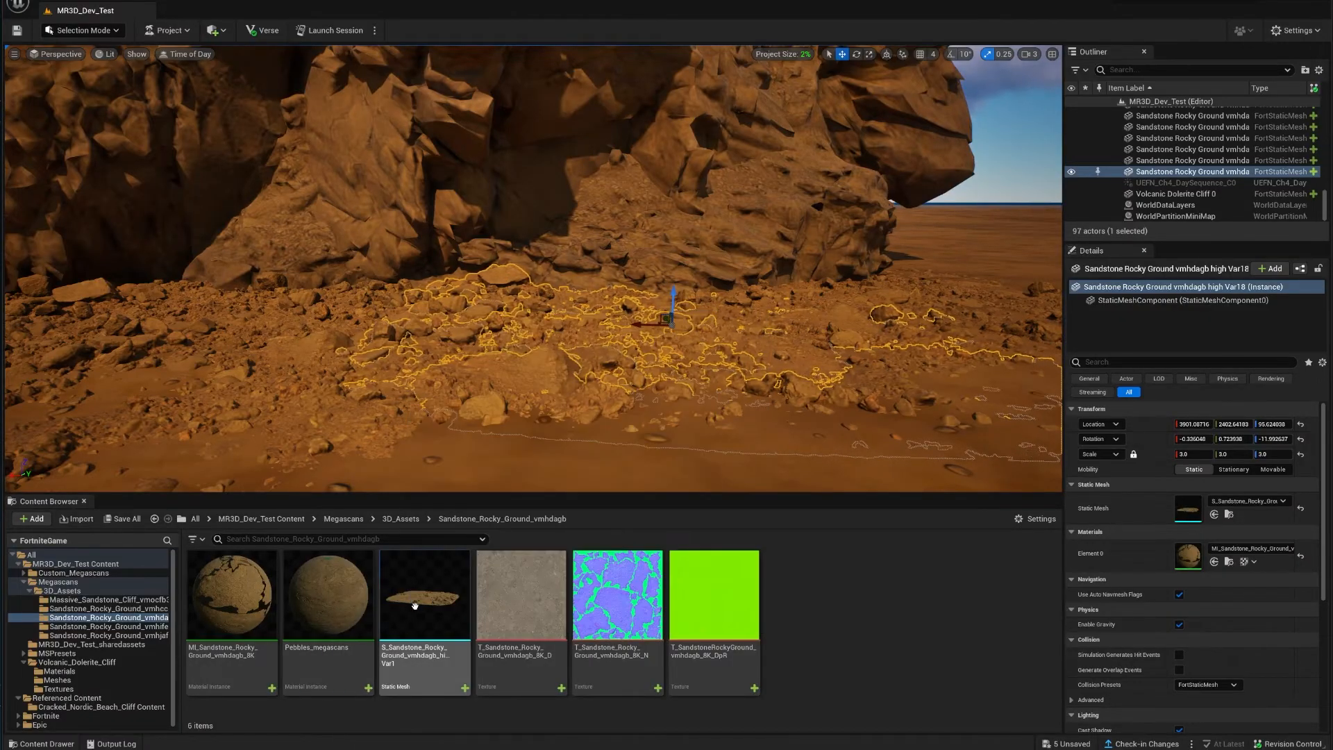
Step: Assign Pebbles_megascans to Element 0 of S_Sandstone_Rocky_Ground_vmhdagb_high_Var1, dismissing the save list unsaved
{"action": "double_click", "coordinate": [415, 606]}
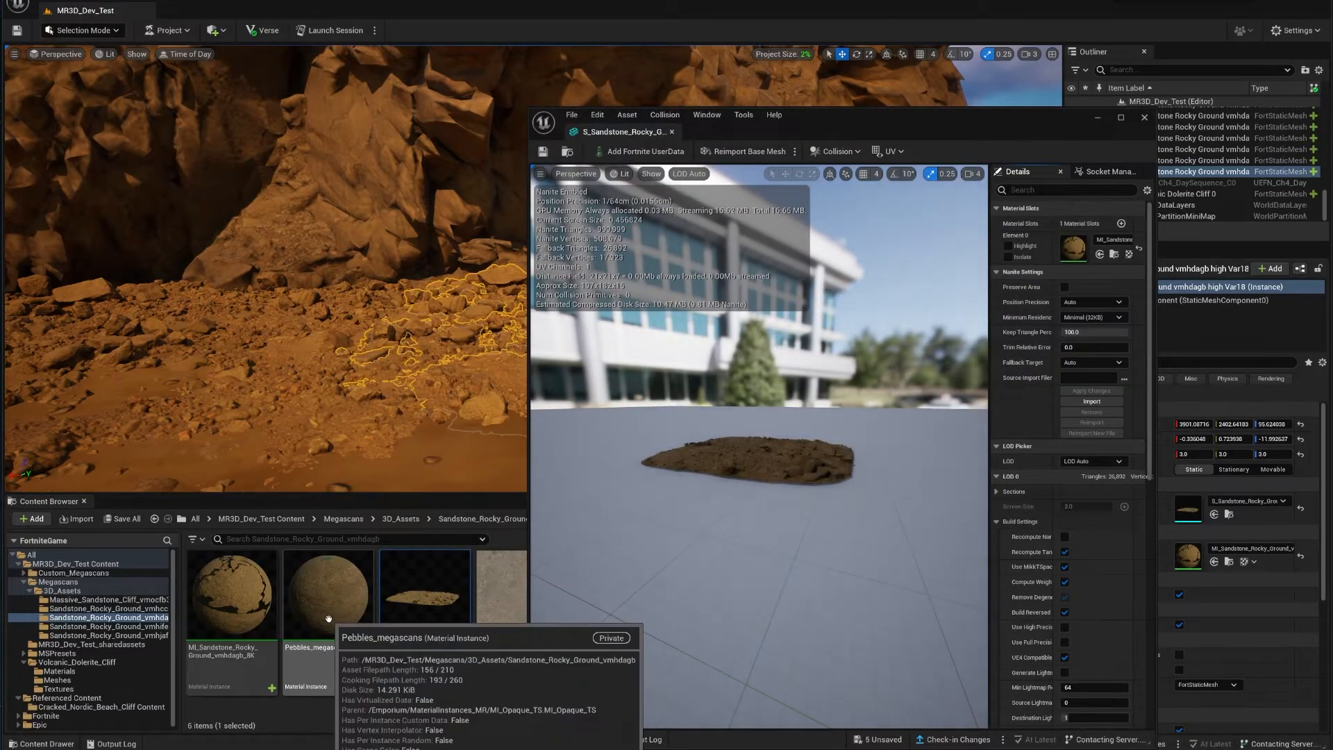
{"action": "left_click_drag", "start_coordinate": [304, 687], "coordinate": [1067, 276]}
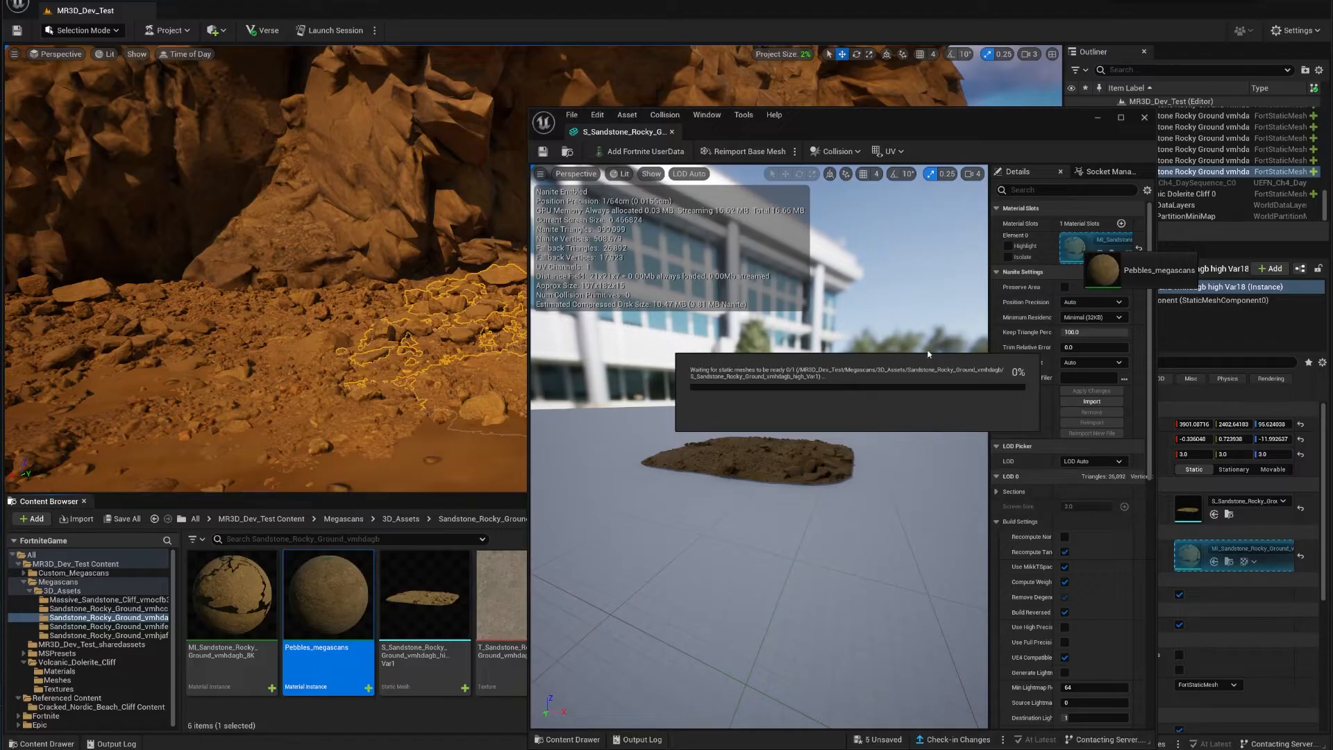
{"action": "key", "text": "alt+Tab"}
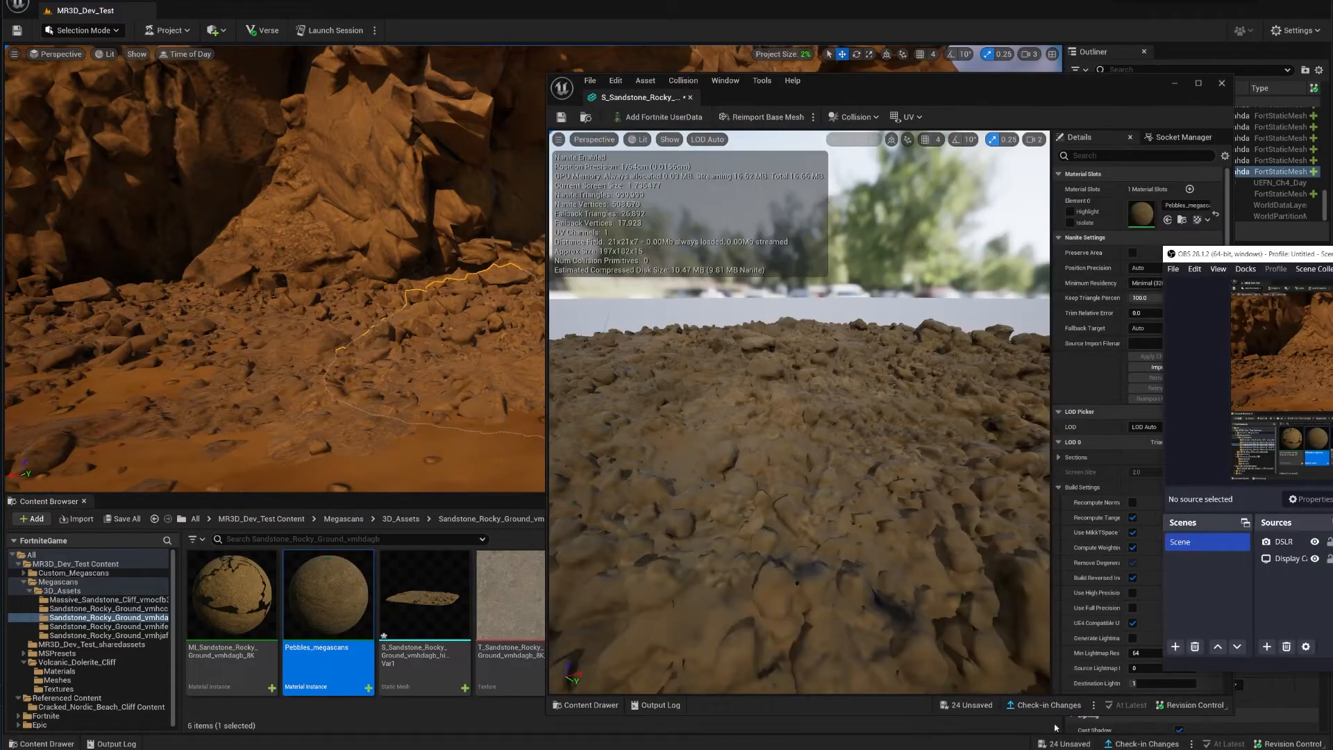
{"action": "left_click", "coordinate": [972, 704]}
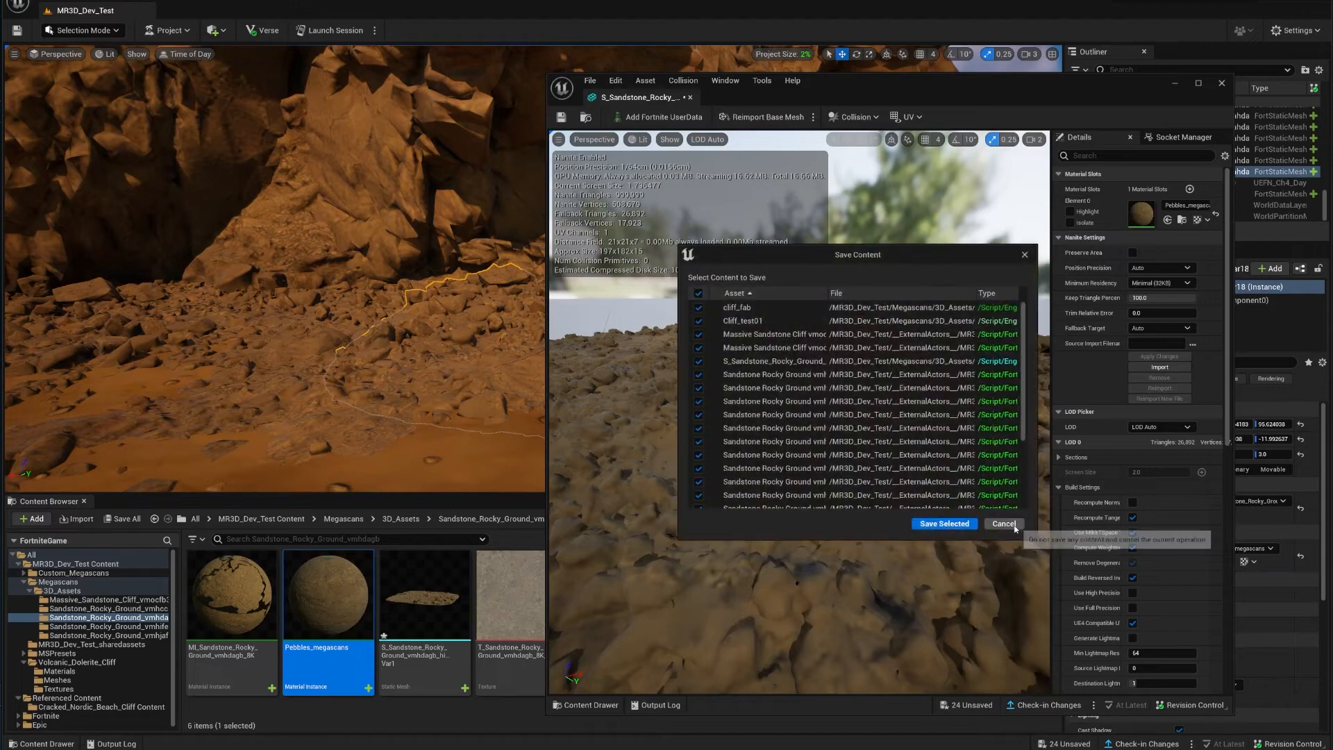
{"action": "left_click", "coordinate": [1008, 526]}
{"action": "left_click_drag", "start_coordinate": [824, 476], "coordinate": [885, 521]}
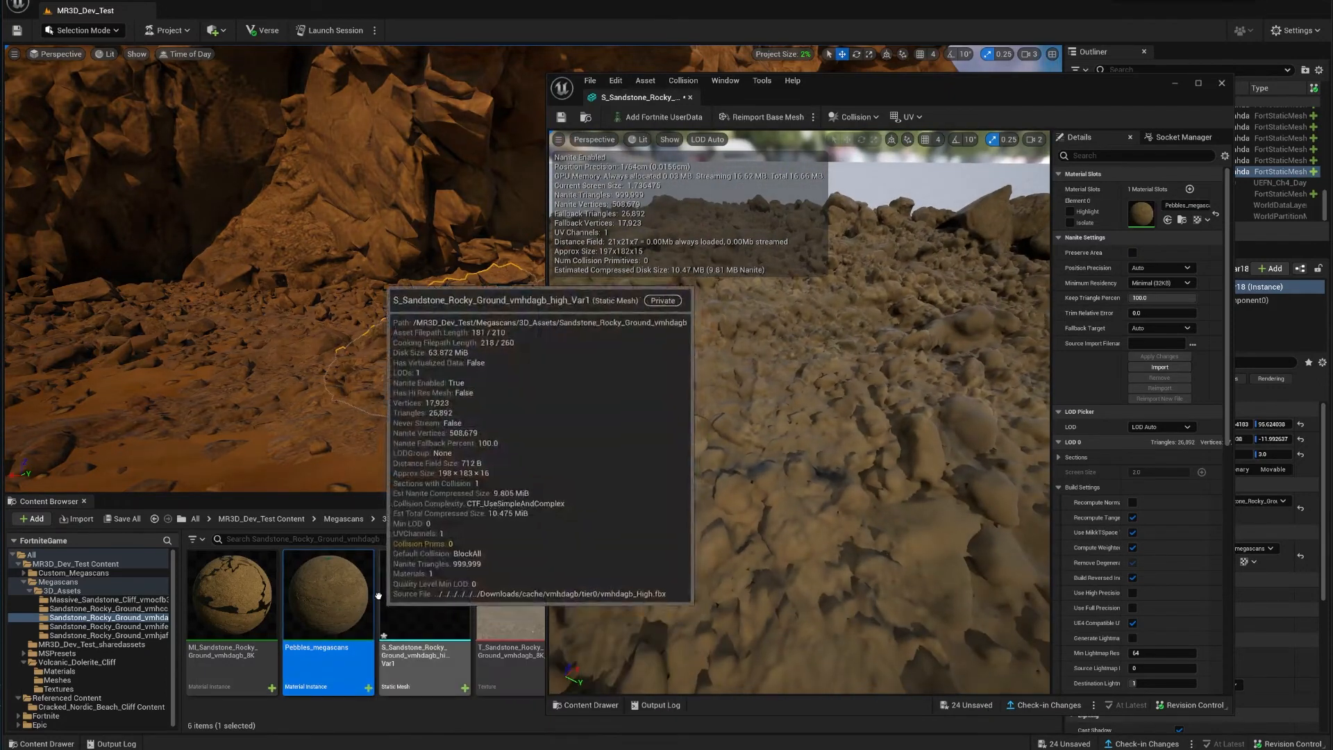
{"action": "right_click_drag", "start_coordinate": [391, 373], "coordinate": [458, 362]}
{"action": "right_click_drag", "start_coordinate": [412, 261], "coordinate": [374, 252]}
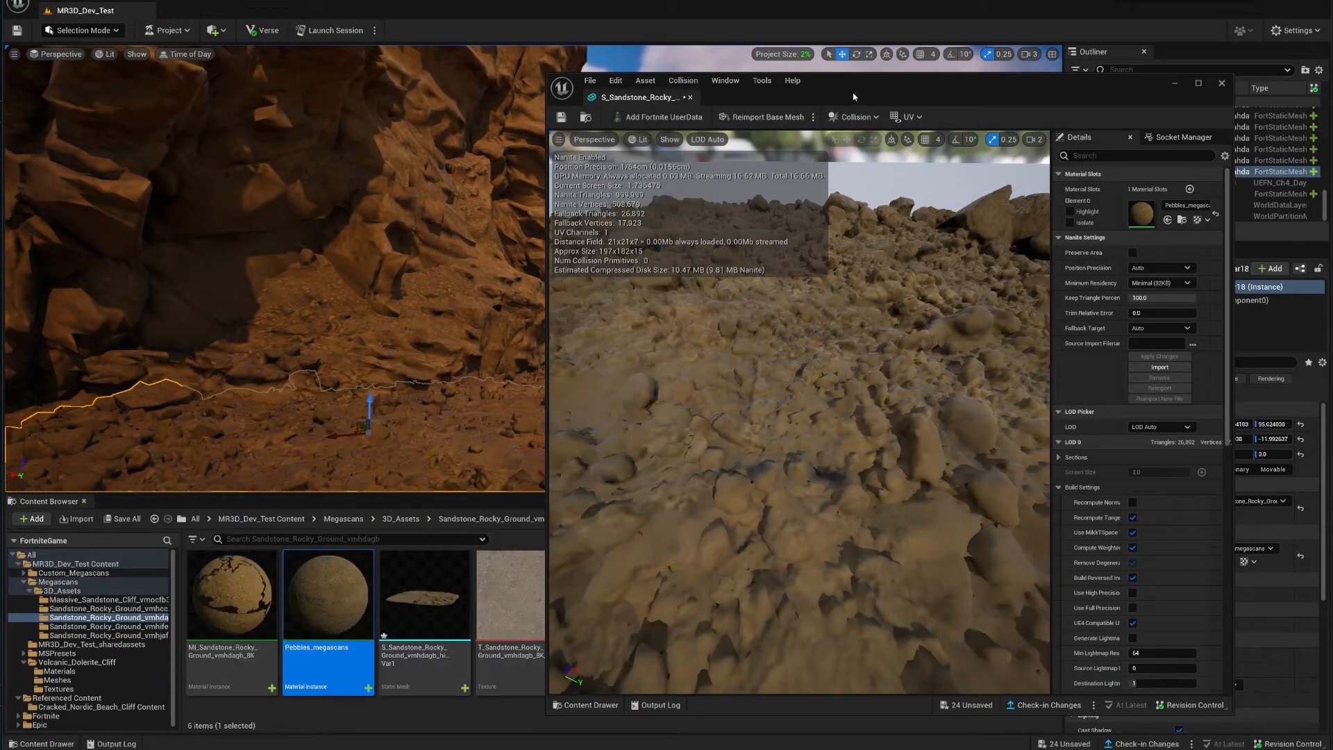
{"action": "left_click_drag", "start_coordinate": [855, 96], "coordinate": [856, 45]}
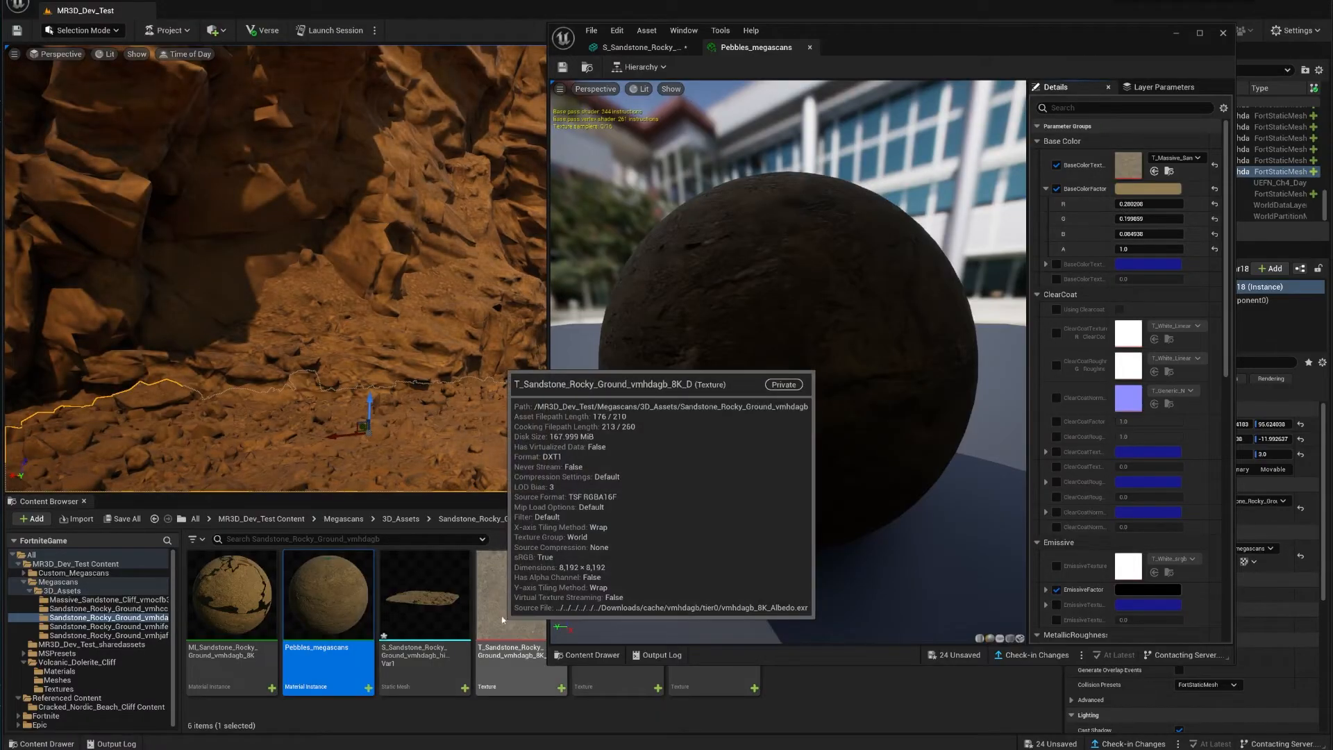
Step: Set BaseColorTexture to T_Sandstone_Rocky_Ground_8K_D and NormalTexture to the 8K_N map, then close
{"action": "left_click_drag", "start_coordinate": [511, 597], "coordinate": [1128, 167]}
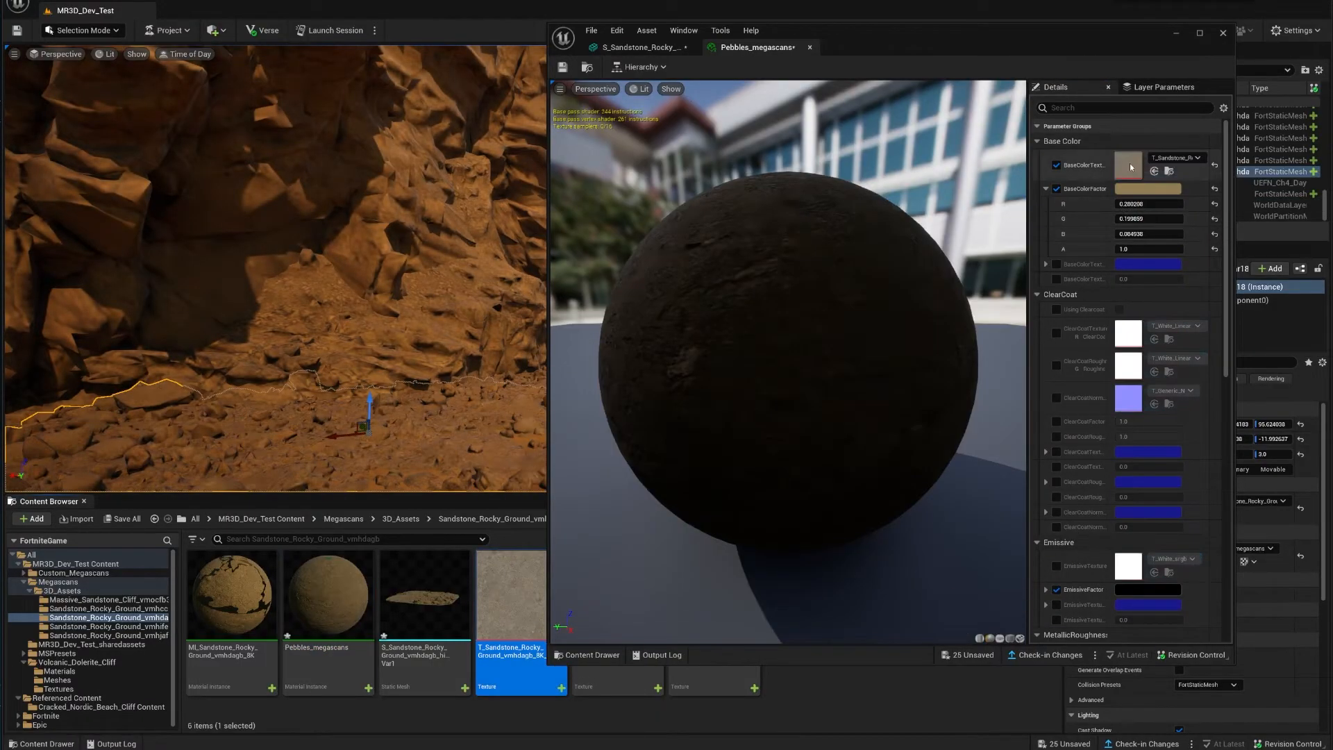
{"action": "left_click", "coordinate": [634, 684]}
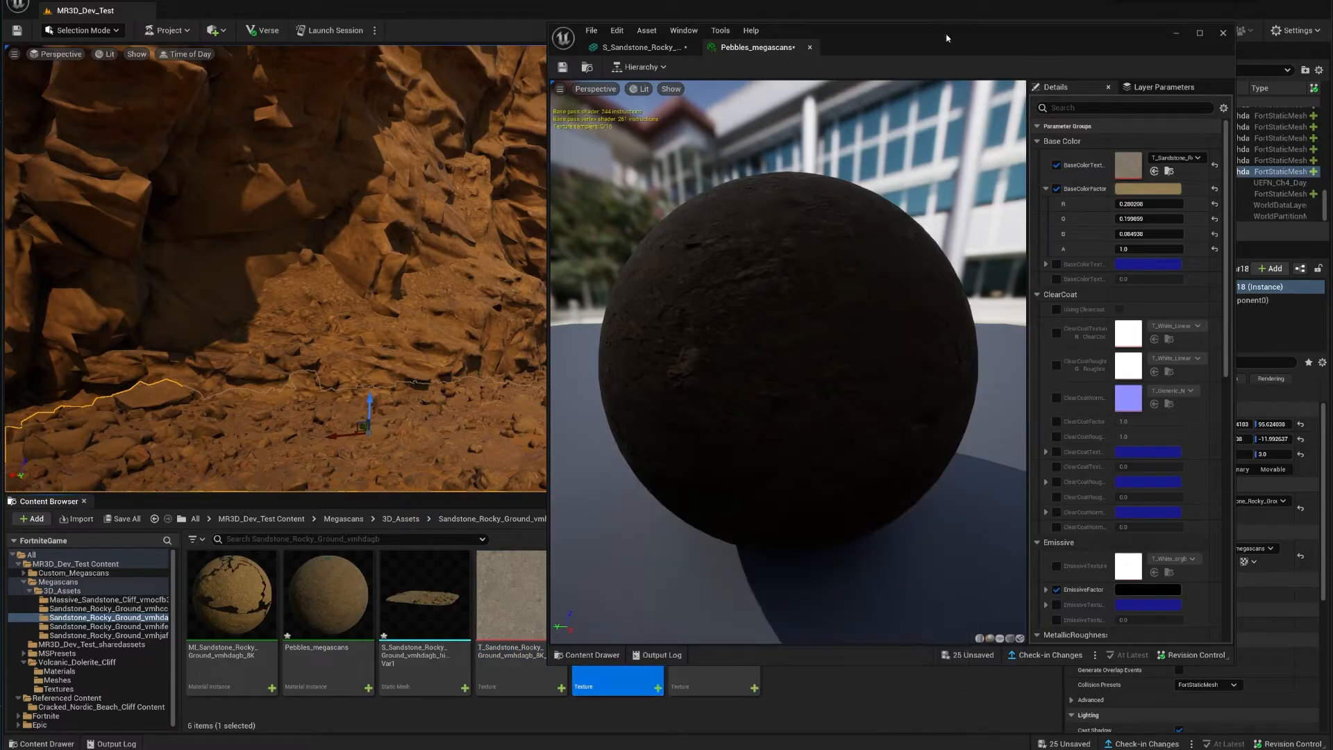
{"action": "left_click_drag", "start_coordinate": [946, 38], "coordinate": [1004, 51]}
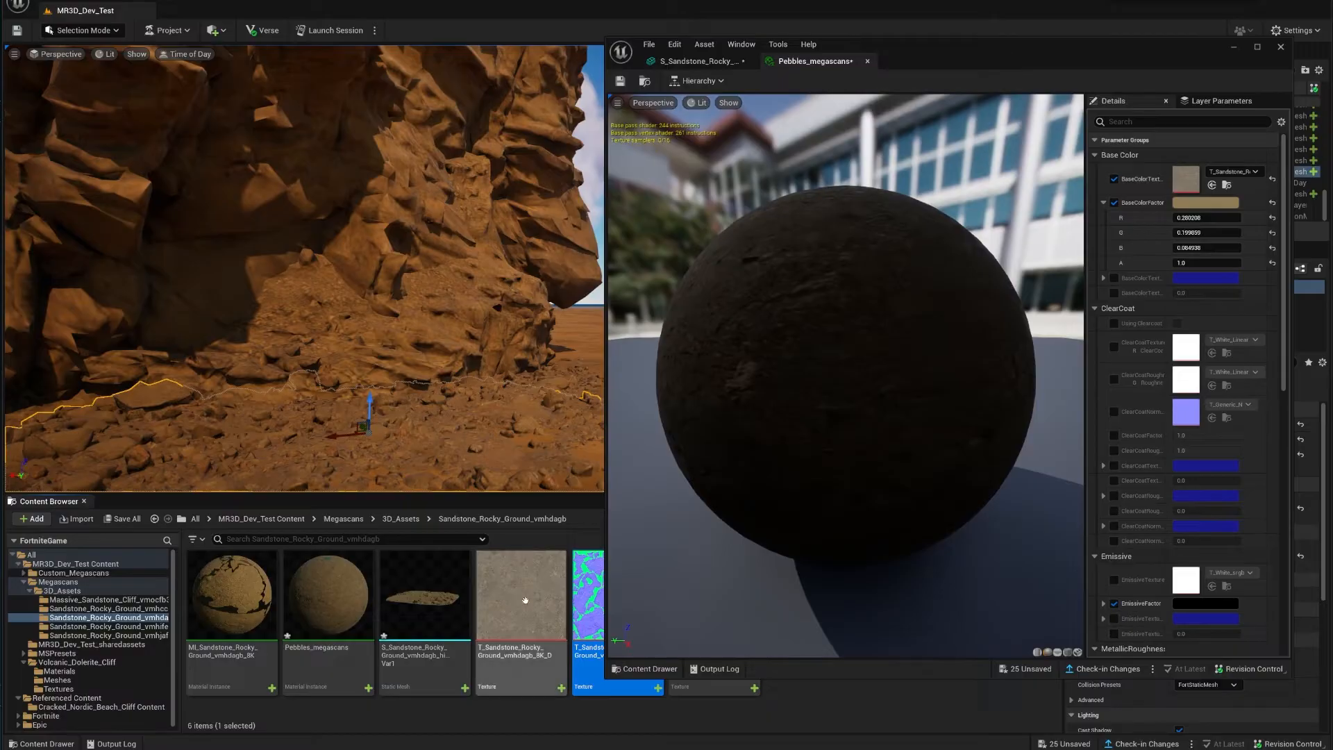
{"action": "scroll", "coordinate": [1188, 388], "scroll_direction": "down", "scroll_amount": 5}
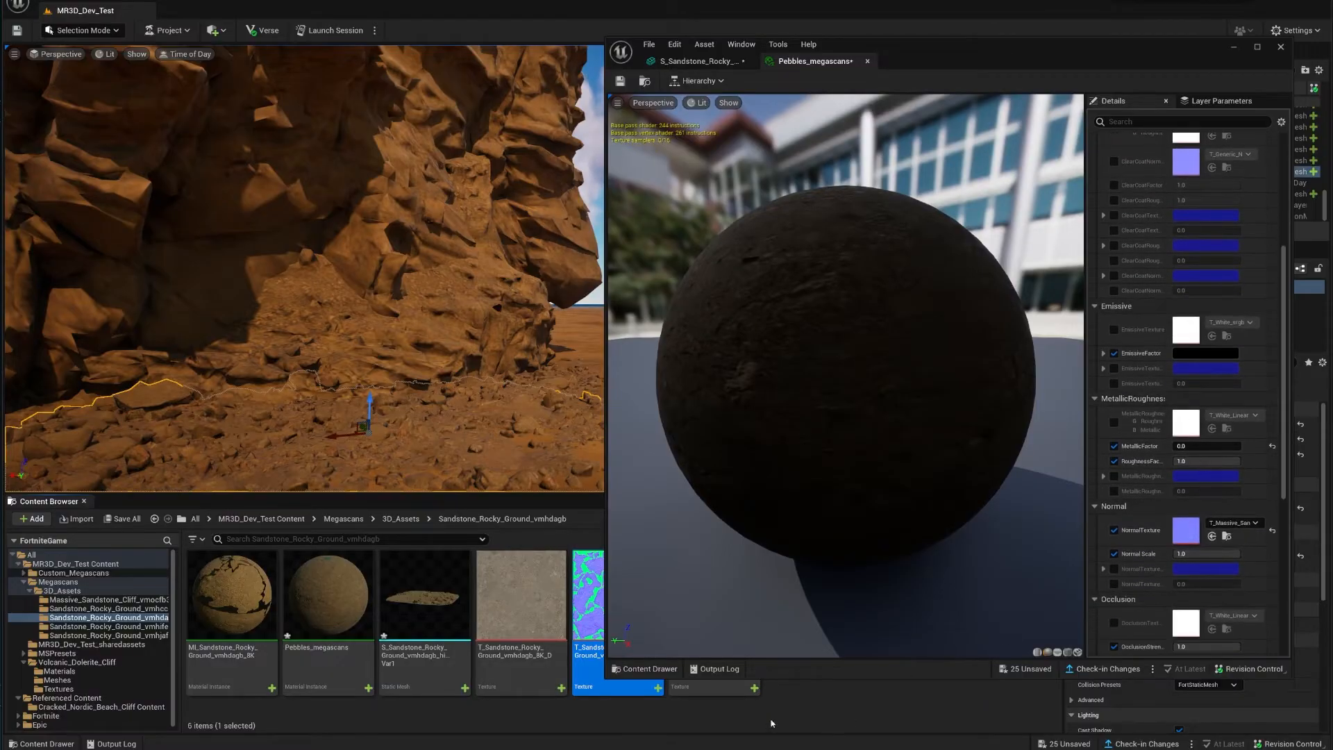
{"action": "mouse_move", "coordinate": [588, 604]}
{"action": "left_mouse_down"}
{"action": "mouse_move", "coordinate": [863, 683]}
{"action": "mouse_move", "coordinate": [1193, 534]}
{"action": "left_mouse_up"}
{"action": "right_click_drag", "start_coordinate": [389, 299], "coordinate": [309, 347]}
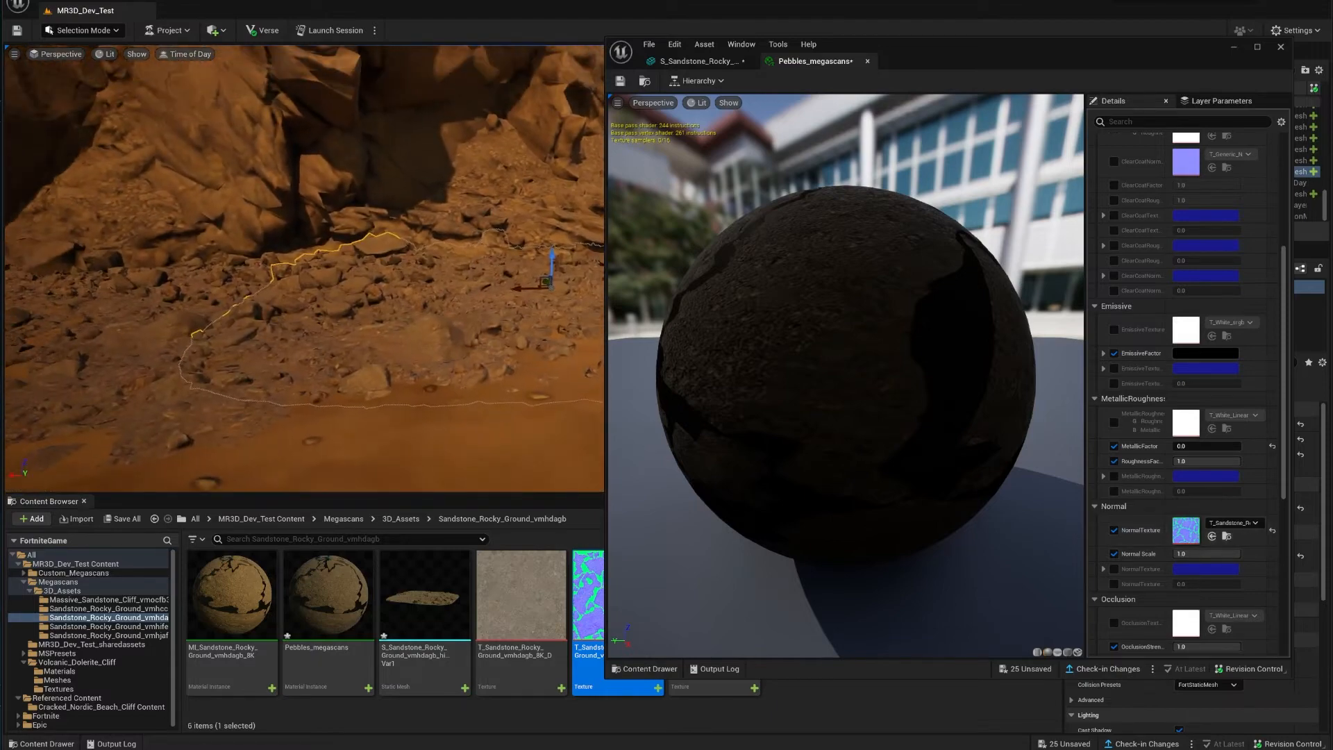
{"action": "left_click", "coordinate": [1282, 47]}
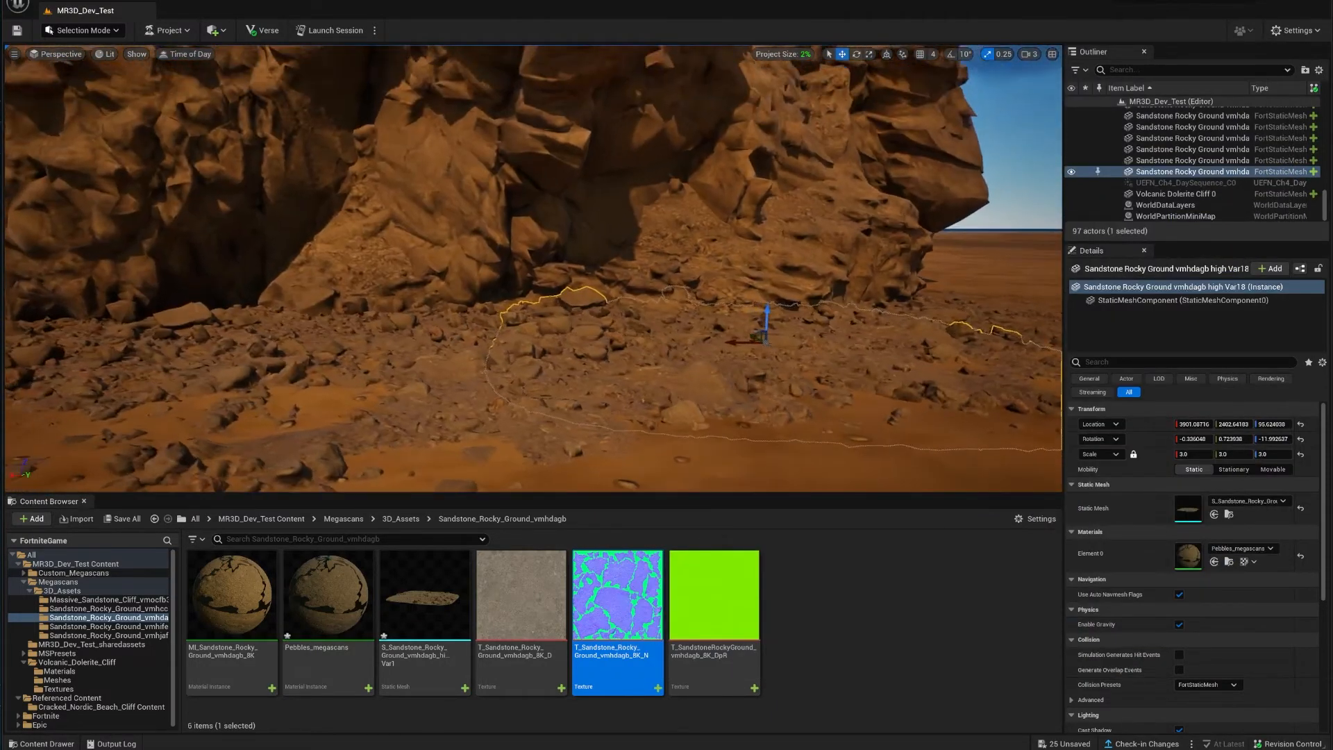
Step: Reselect the rocky ground mesh, reopen Pebbles_megascans and open its BaseColorFactor colour picker
{"action": "right_click_drag", "start_coordinate": [533, 269], "coordinate": [555, 330]}
{"action": "left_click", "coordinate": [695, 361]}
{"action": "right_click_drag", "start_coordinate": [695, 361], "coordinate": [667, 313]}
{"action": "left_click", "coordinate": [667, 382]}
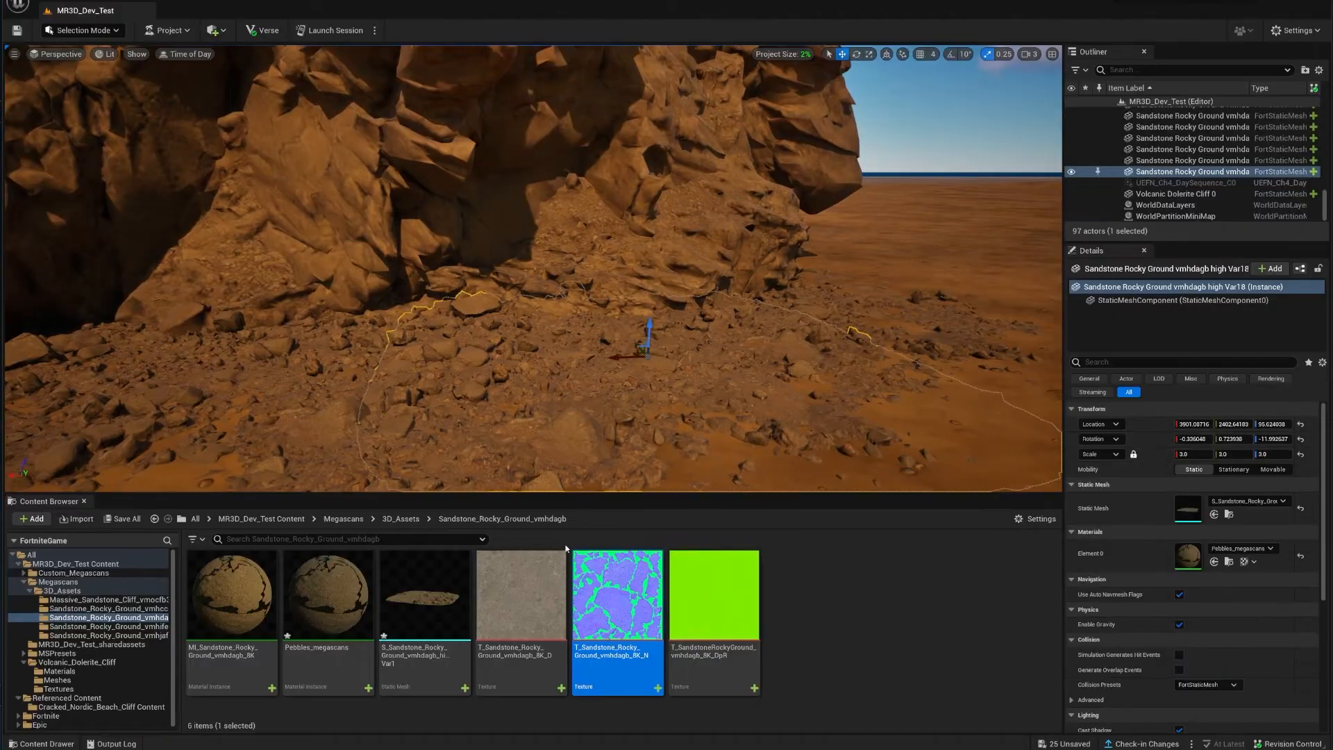
{"action": "left_click", "coordinate": [326, 589]}
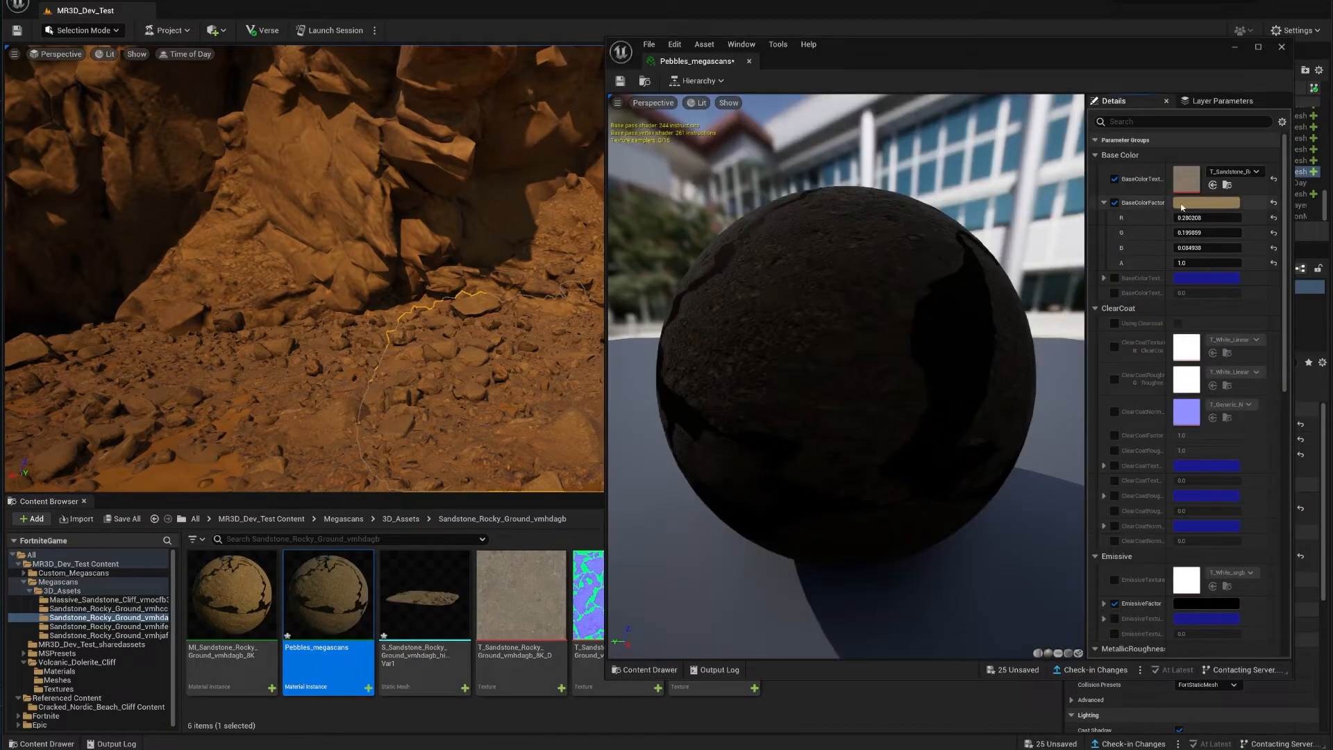
{"action": "left_click", "coordinate": [1185, 206]}
Step: Reset BaseColorFactor to white, retint it a darker yellow-brown, and close the Pebbles_megascans editor
{"action": "left_click", "coordinate": [1274, 203]}
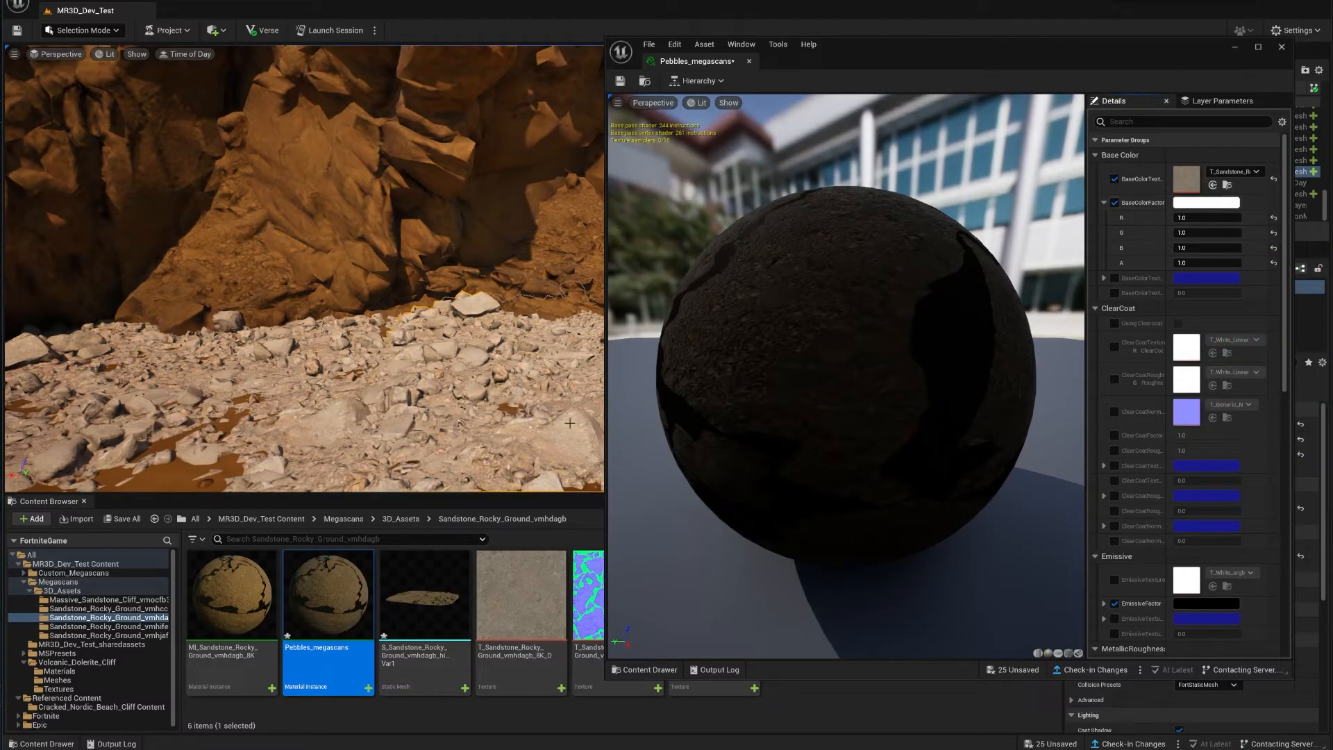
{"action": "left_click", "coordinate": [1189, 202]}
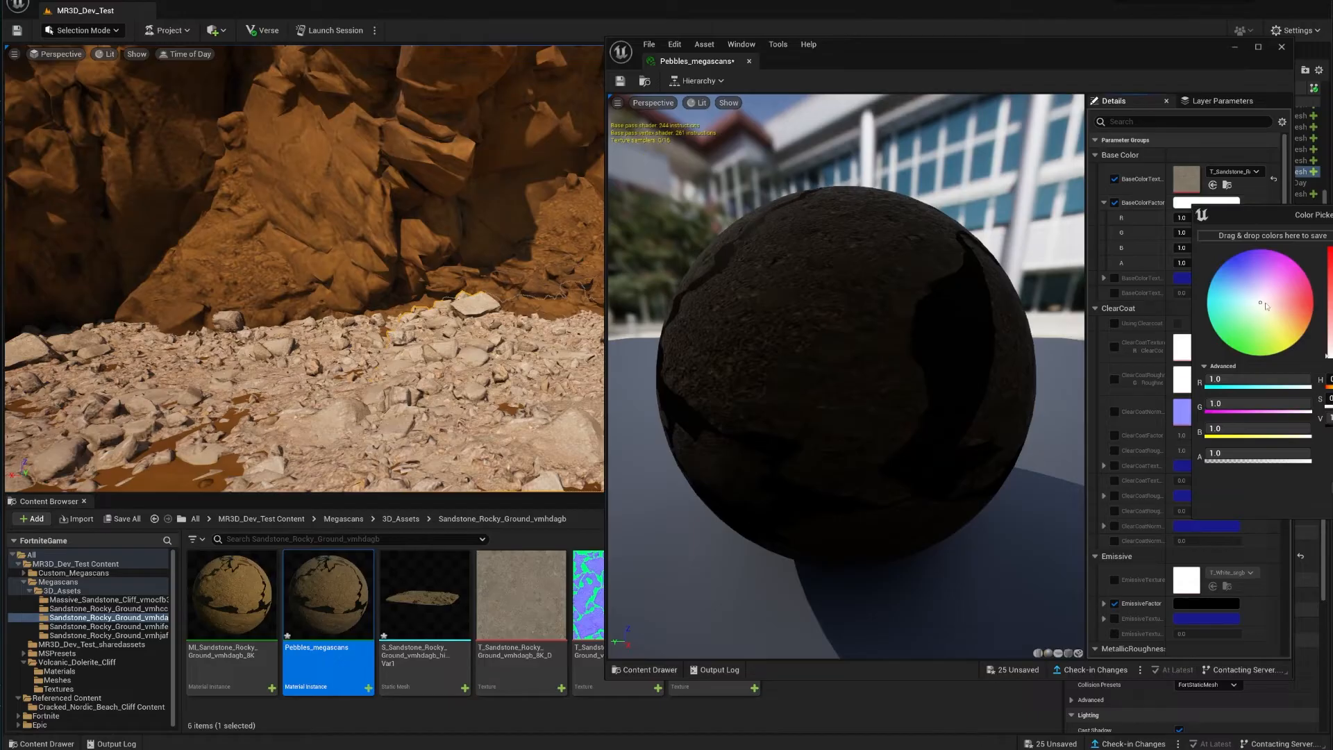
{"action": "left_click_drag", "start_coordinate": [1266, 306], "coordinate": [1298, 330]}
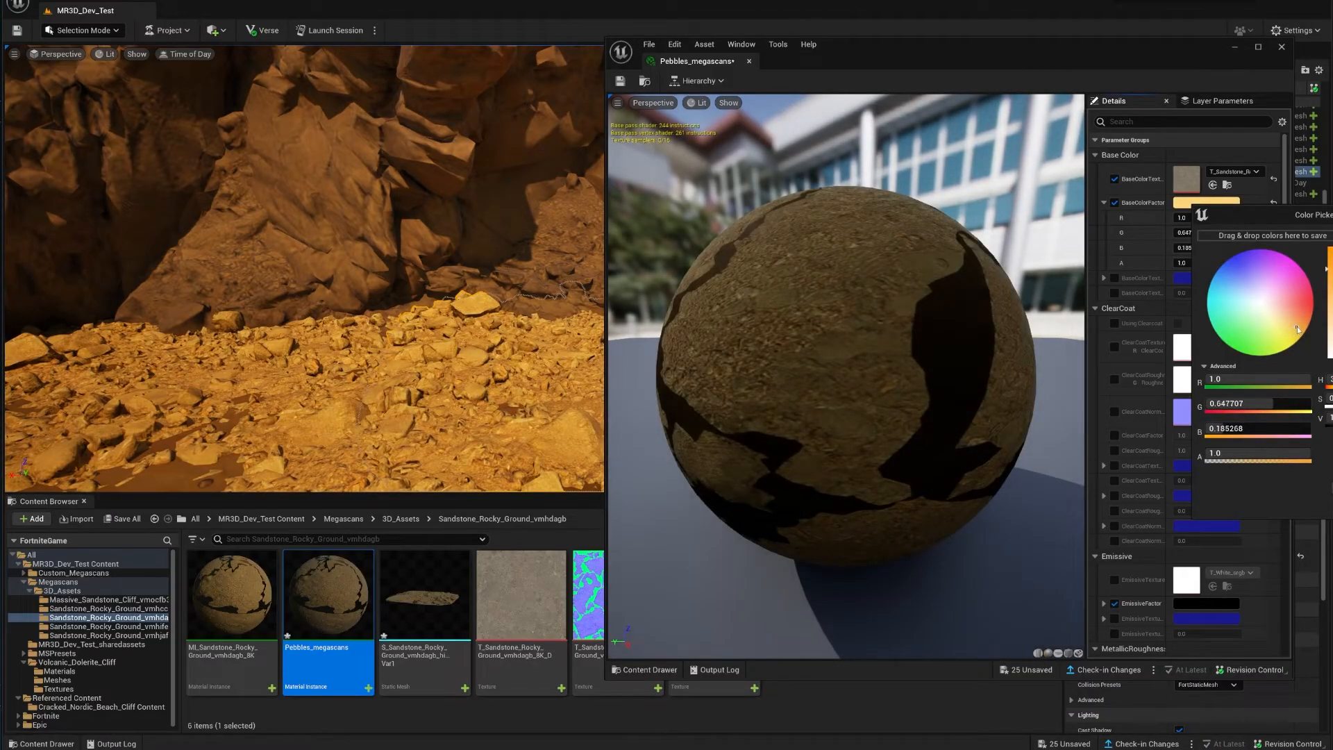
{"action": "left_click_drag", "start_coordinate": [1332, 248], "coordinate": [1332, 302]}
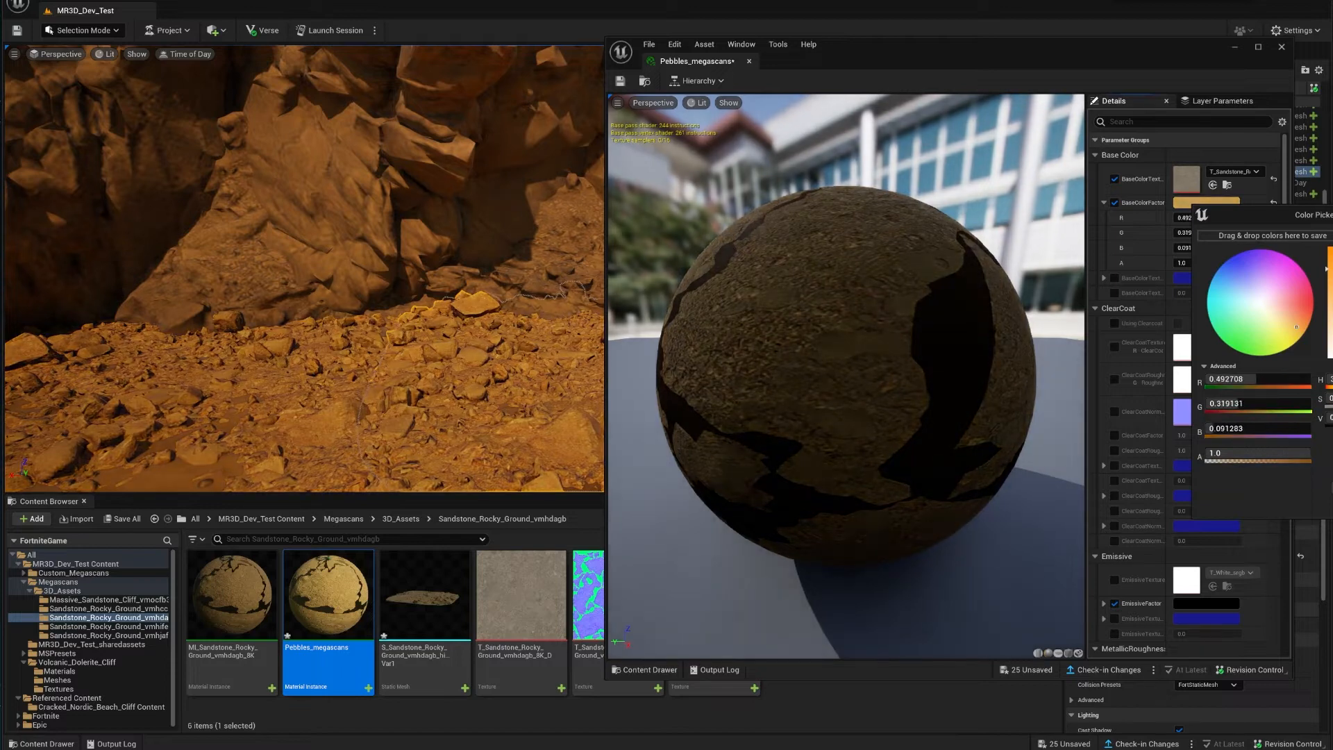
{"action": "left_click_drag", "start_coordinate": [1332, 209], "coordinate": [905, 219]}
{"action": "left_click_drag", "start_coordinate": [896, 331], "coordinate": [893, 319]}
{"action": "left_click", "coordinate": [906, 499]}
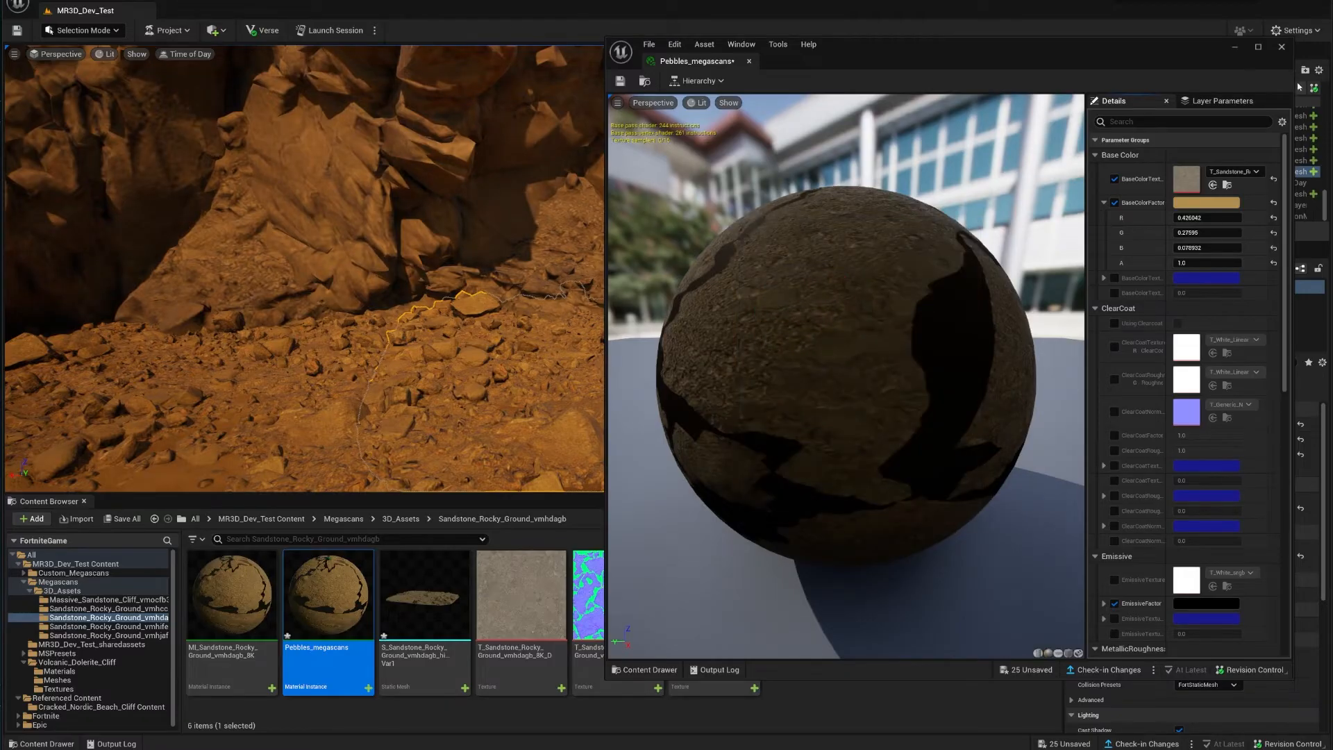
{"action": "left_click", "coordinate": [1281, 47]}
{"action": "right_click_drag", "start_coordinate": [867, 243], "coordinate": [930, 251]}
{"action": "right_click_drag", "start_coordinate": [764, 312], "coordinate": [555, 260]}
{"action": "left_click", "coordinate": [763, 313]}
Step: Fly around the desert level inspecting the rock, its rubble and the pebble field
{"action": "right_click_drag", "start_coordinate": [740, 349], "coordinate": [879, 351]}
{"action": "key", "text": "w"}
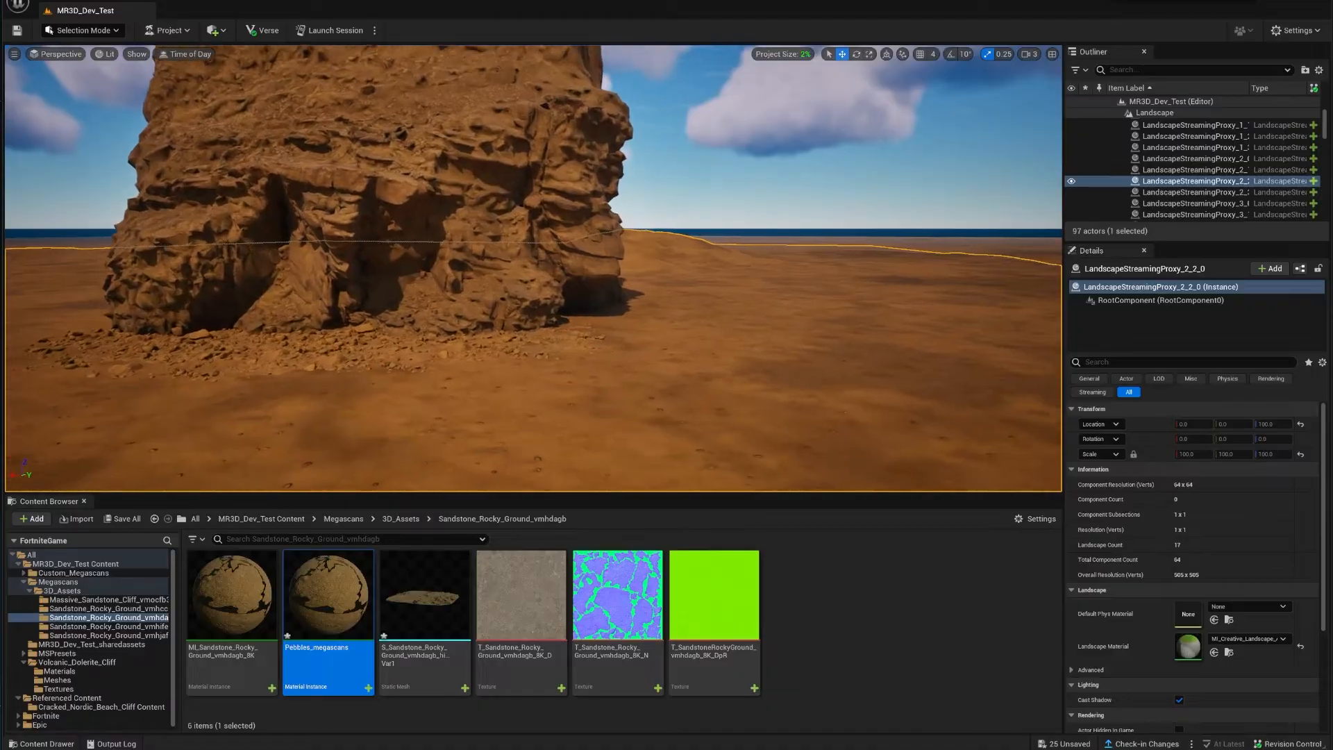
{"action": "key", "text": "Escape"}
{"action": "key", "text": "s"}
{"action": "right_click_drag", "start_coordinate": [739, 349], "coordinate": [714, 313]}
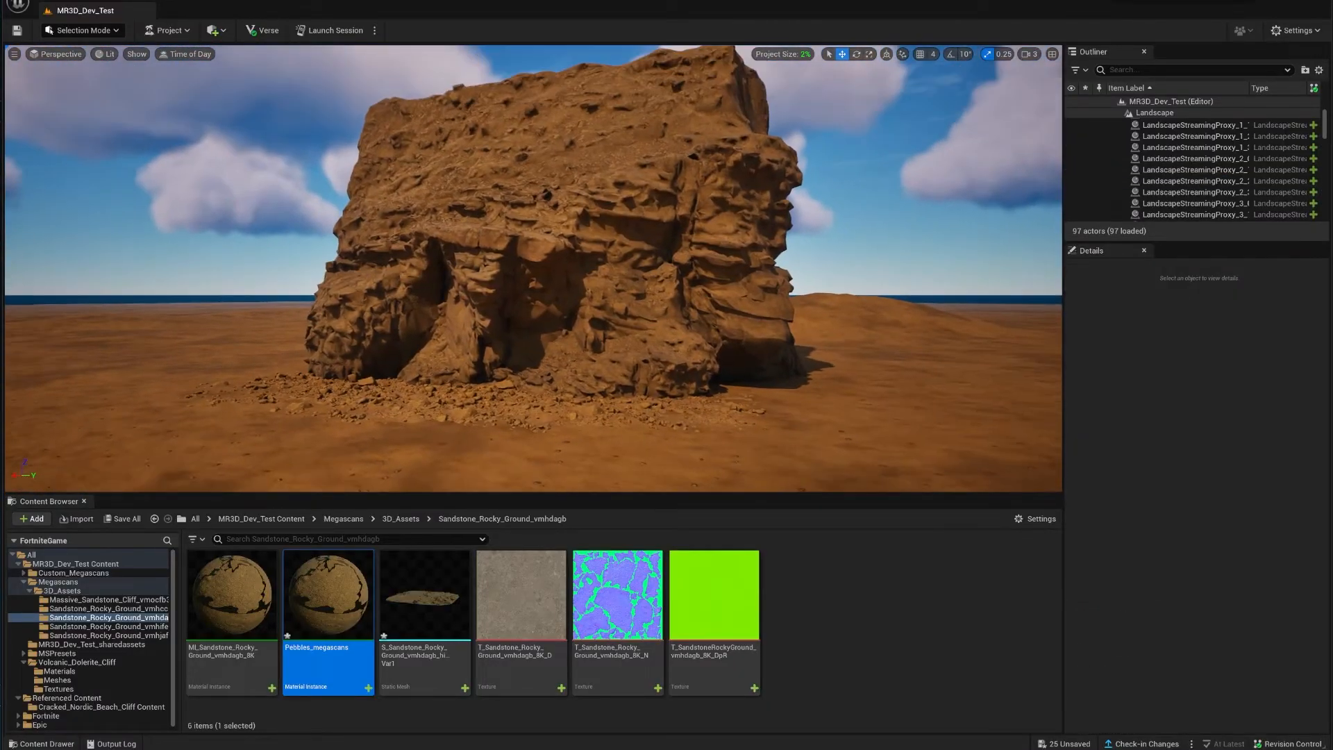
{"action": "key", "text": "w"}
{"action": "right_click_drag", "start_coordinate": [721, 358], "coordinate": [829, 434]}
{"action": "key", "text": "a"}
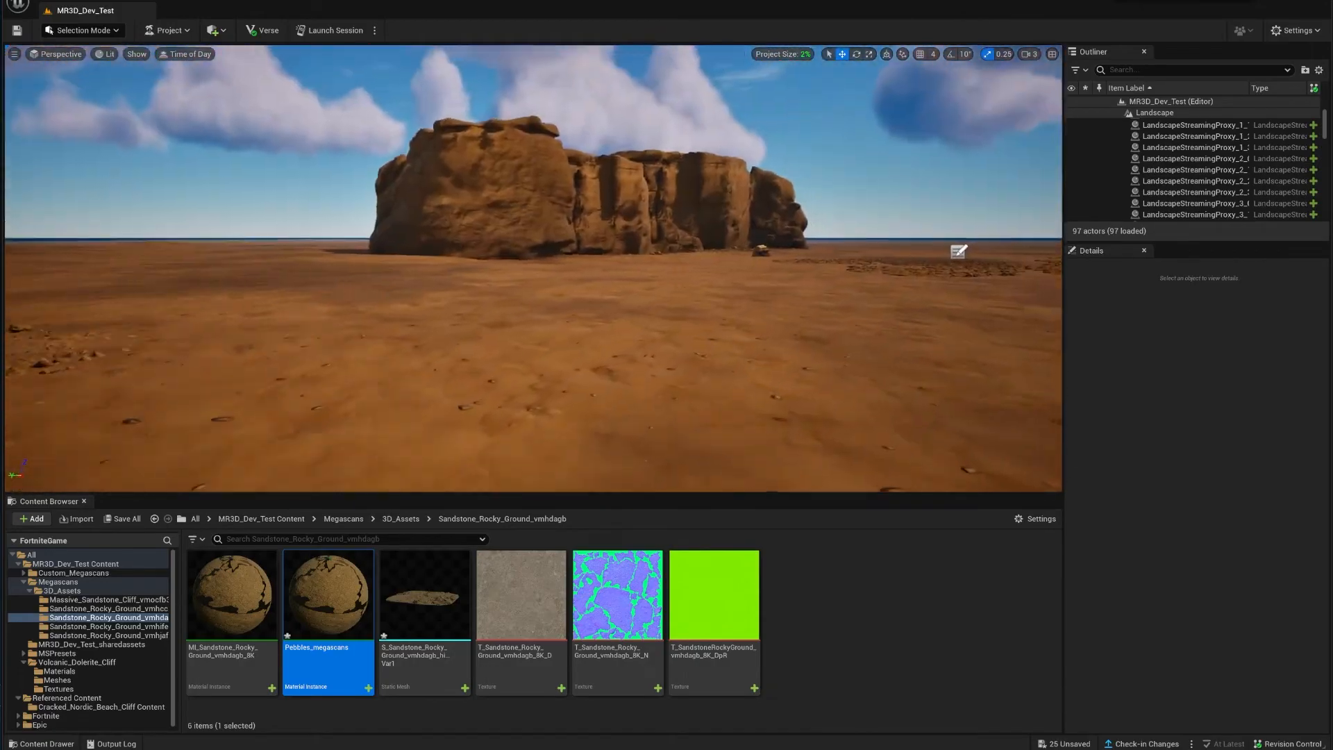
{"action": "key", "text": "w"}
{"action": "right_click_drag", "start_coordinate": [764, 313], "coordinate": [830, 221]}
{"action": "key", "text": "w"}
{"action": "key", "text": "w"}
{"action": "key", "text": "d"}
{"action": "key", "text": "e"}
Step: Fly back toward the large rock and start Launch Session, triggering the save prompt
{"action": "key", "text": "w"}
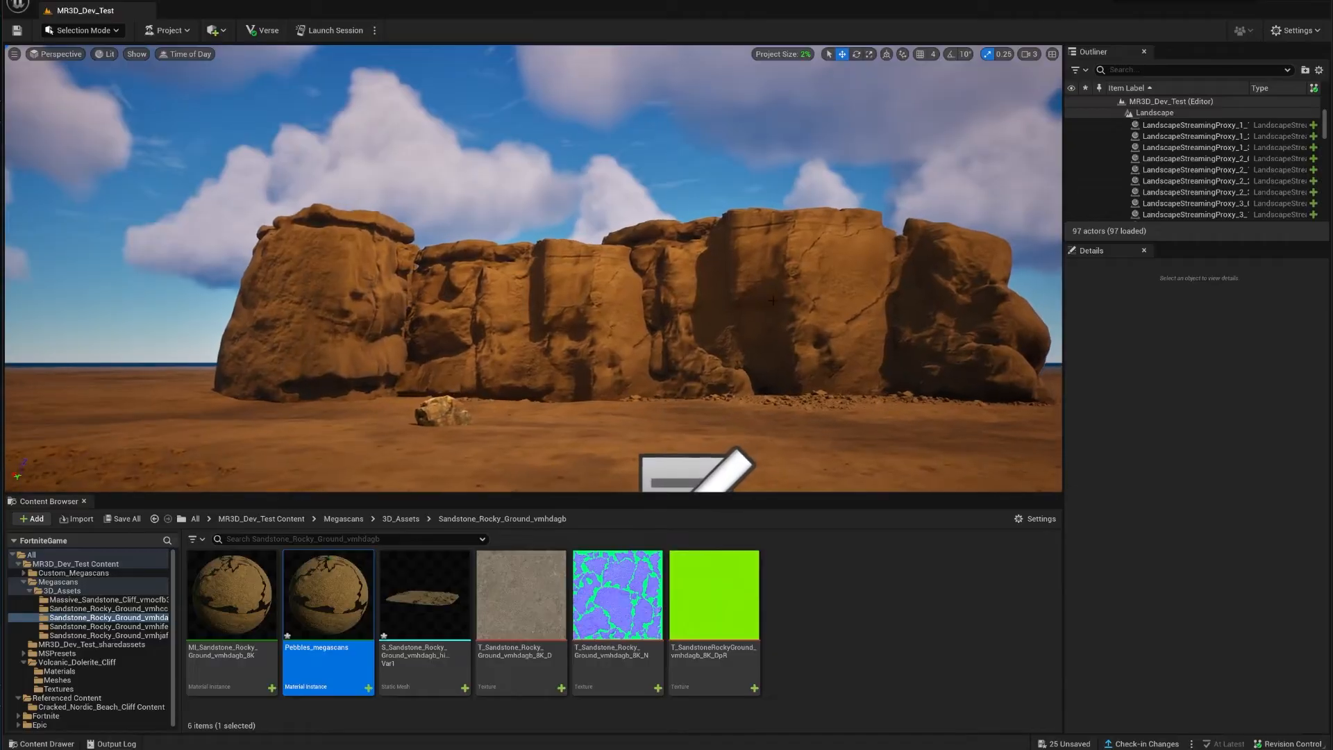
{"action": "left_click", "coordinate": [833, 292]}
{"action": "right_click_drag", "start_coordinate": [833, 292], "coordinate": [1014, 371]}
{"action": "key", "text": "w"}
{"action": "key", "text": "w"}
{"action": "right_click_drag", "start_coordinate": [667, 347], "coordinate": [592, 376]}
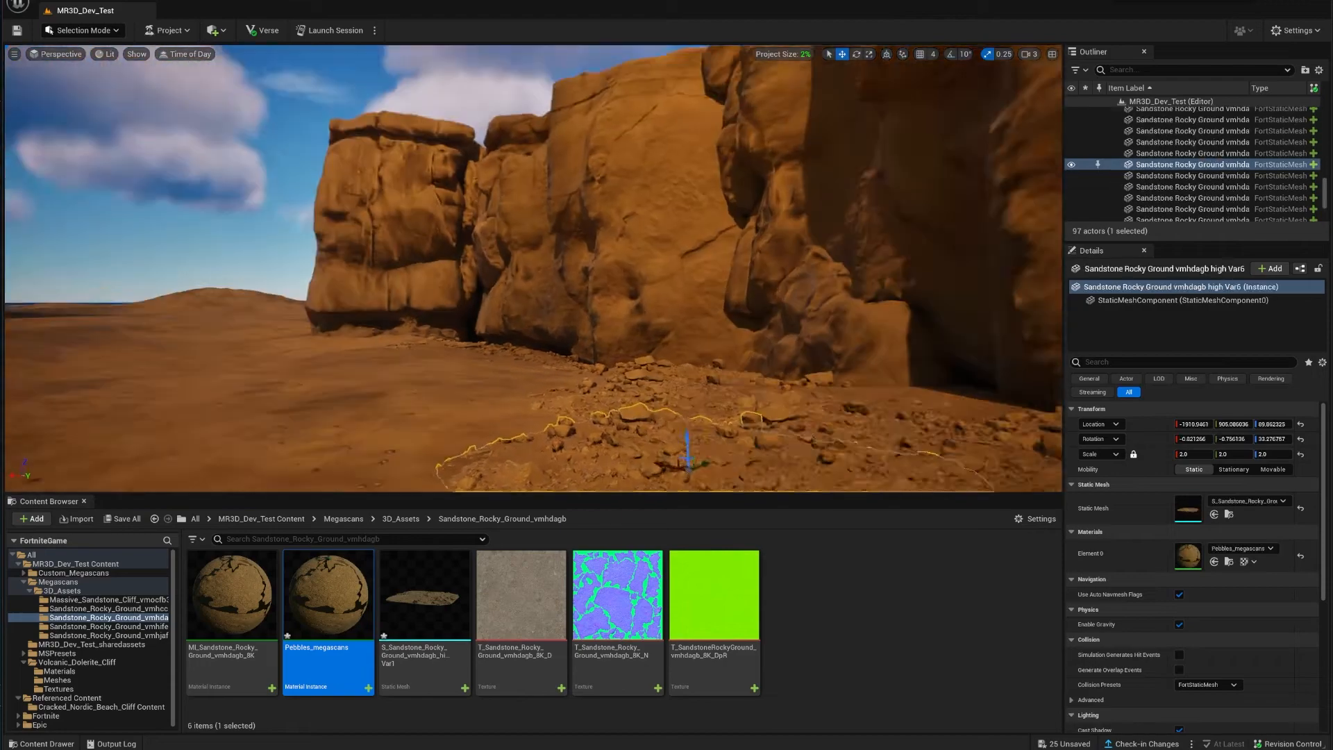
{"action": "right_click_drag", "start_coordinate": [625, 375], "coordinate": [472, 375]}
{"action": "right_click_drag", "start_coordinate": [749, 329], "coordinate": [749, 329]}
{"action": "key", "text": "w"}
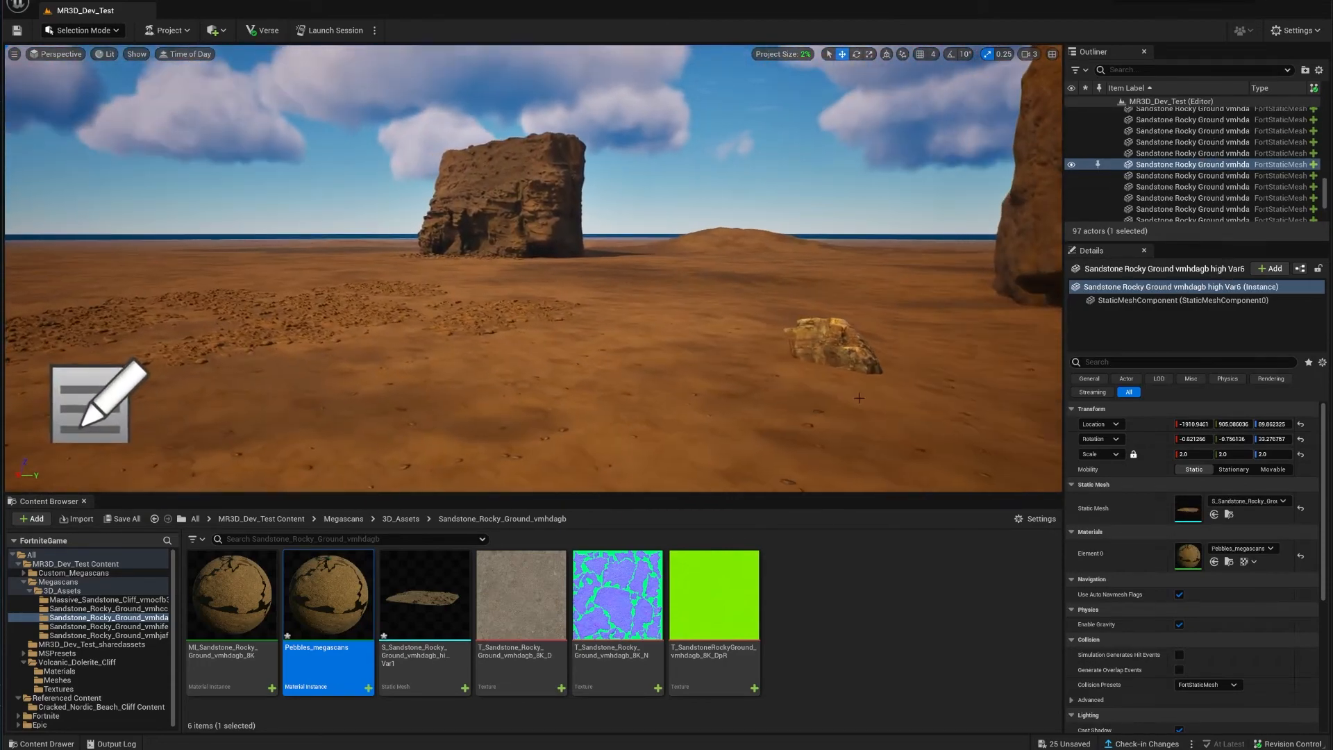
{"action": "left_click", "coordinate": [333, 30]}
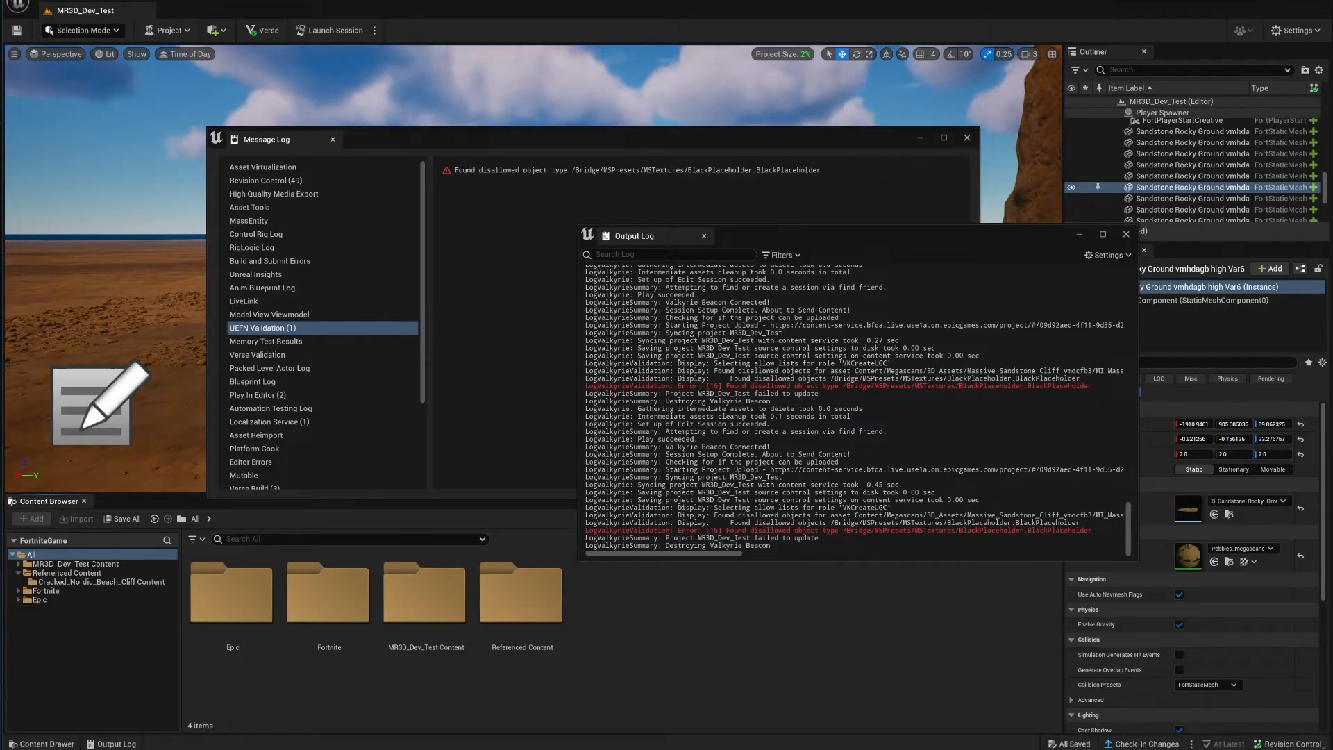
Step: Read the validation error reporting the disallowed MSPresets BlackPlaceholder texture in the logs
{"action": "left_click_drag", "start_coordinate": [500, 144], "coordinate": [562, 126]}
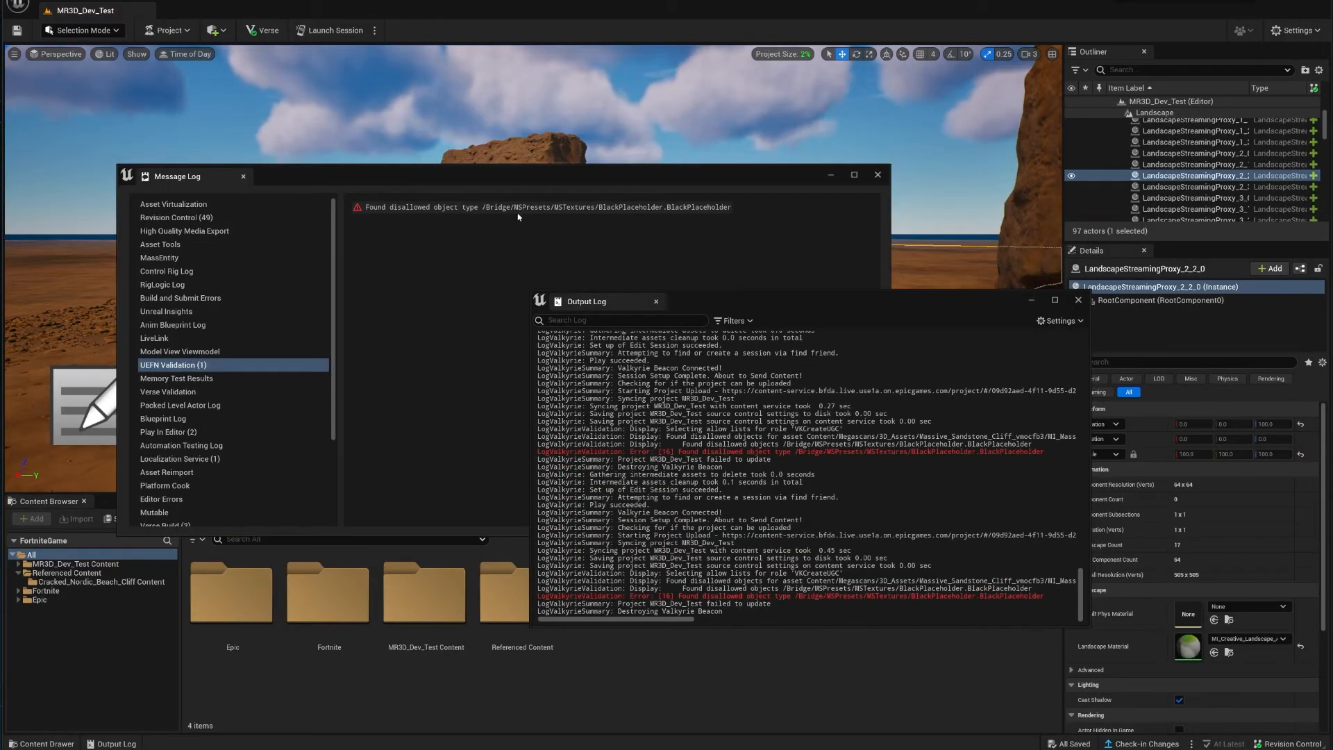
{"action": "left_click", "coordinate": [67, 688]}
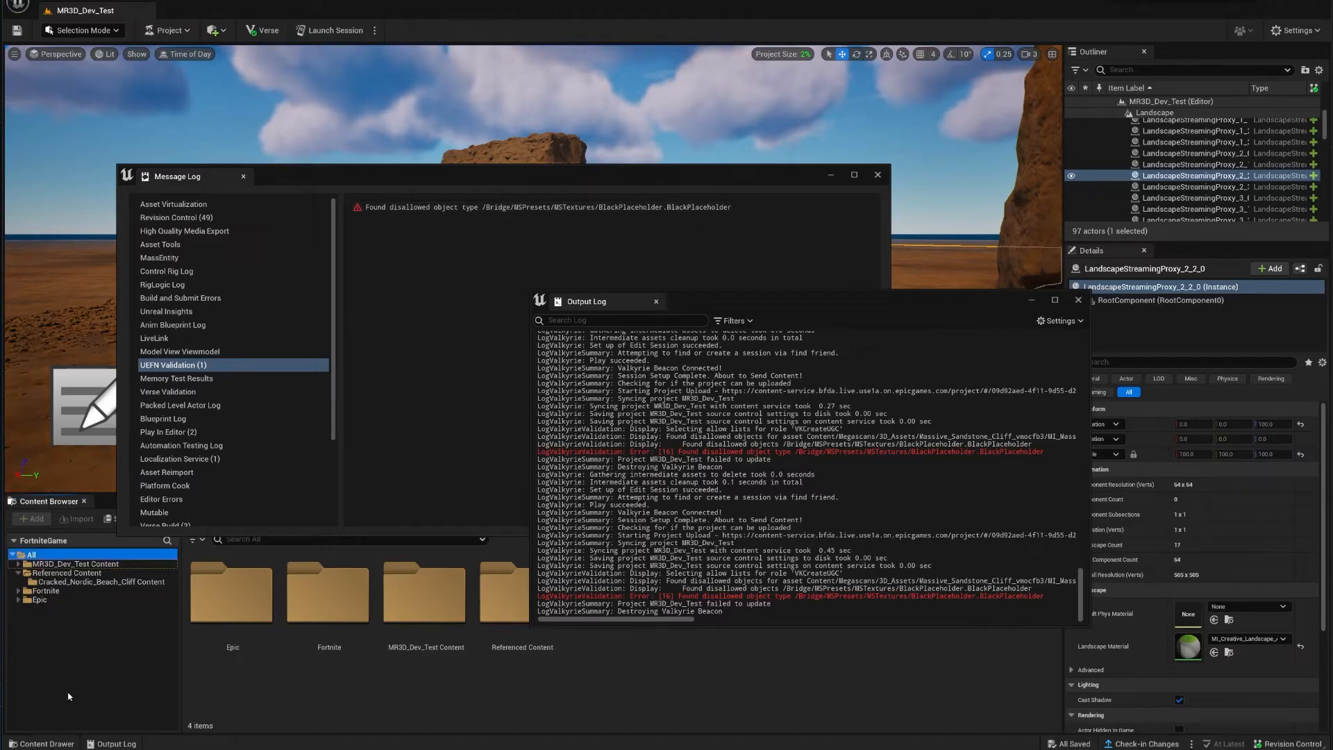
{"action": "left_click", "coordinate": [14, 556]}
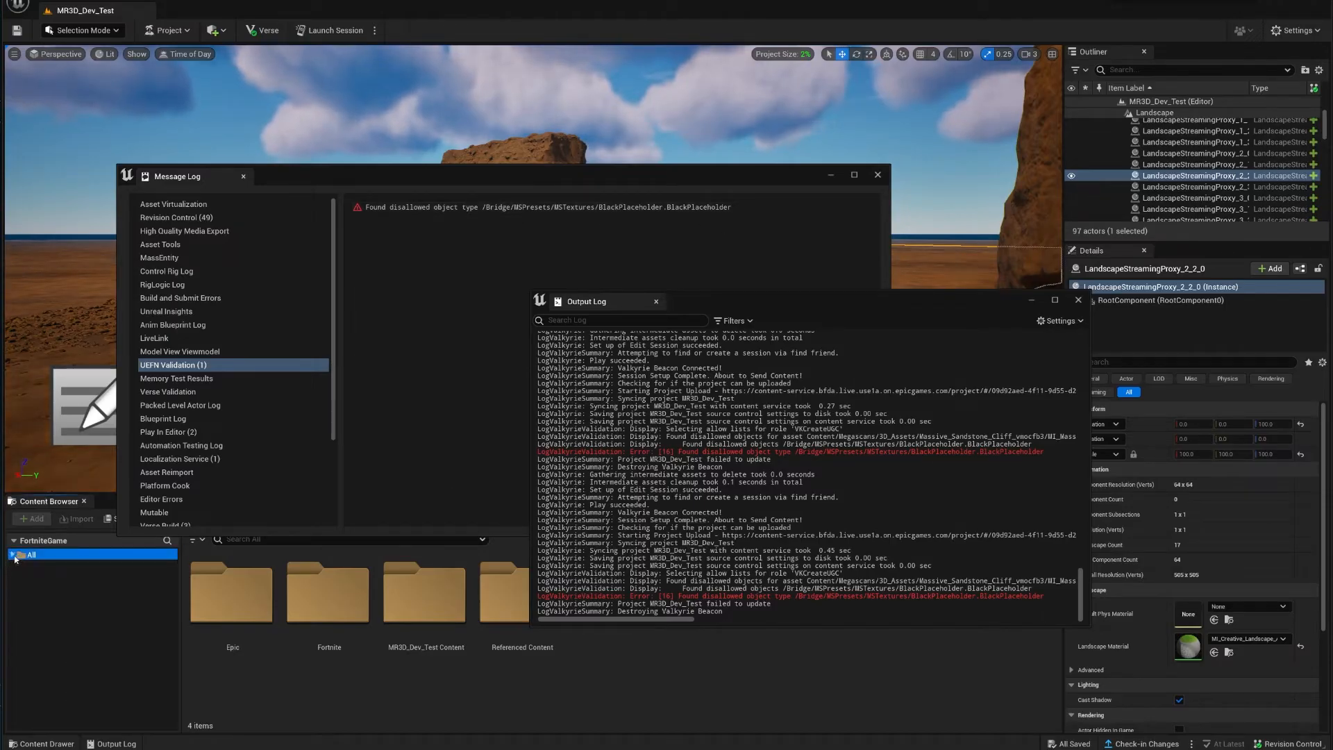
{"action": "left_click", "coordinate": [13, 555]}
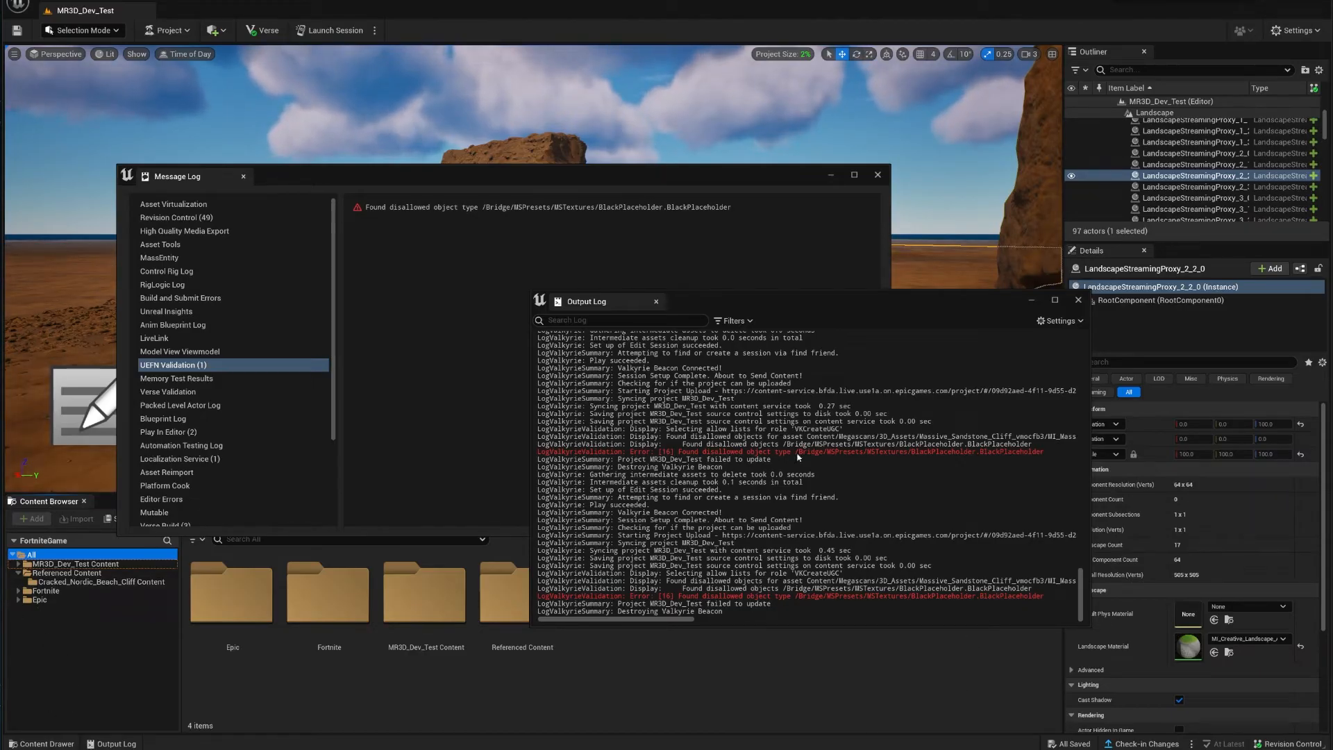
{"action": "left_click_drag", "start_coordinate": [798, 453], "coordinate": [871, 453]}
{"action": "left_click", "coordinate": [111, 680]}
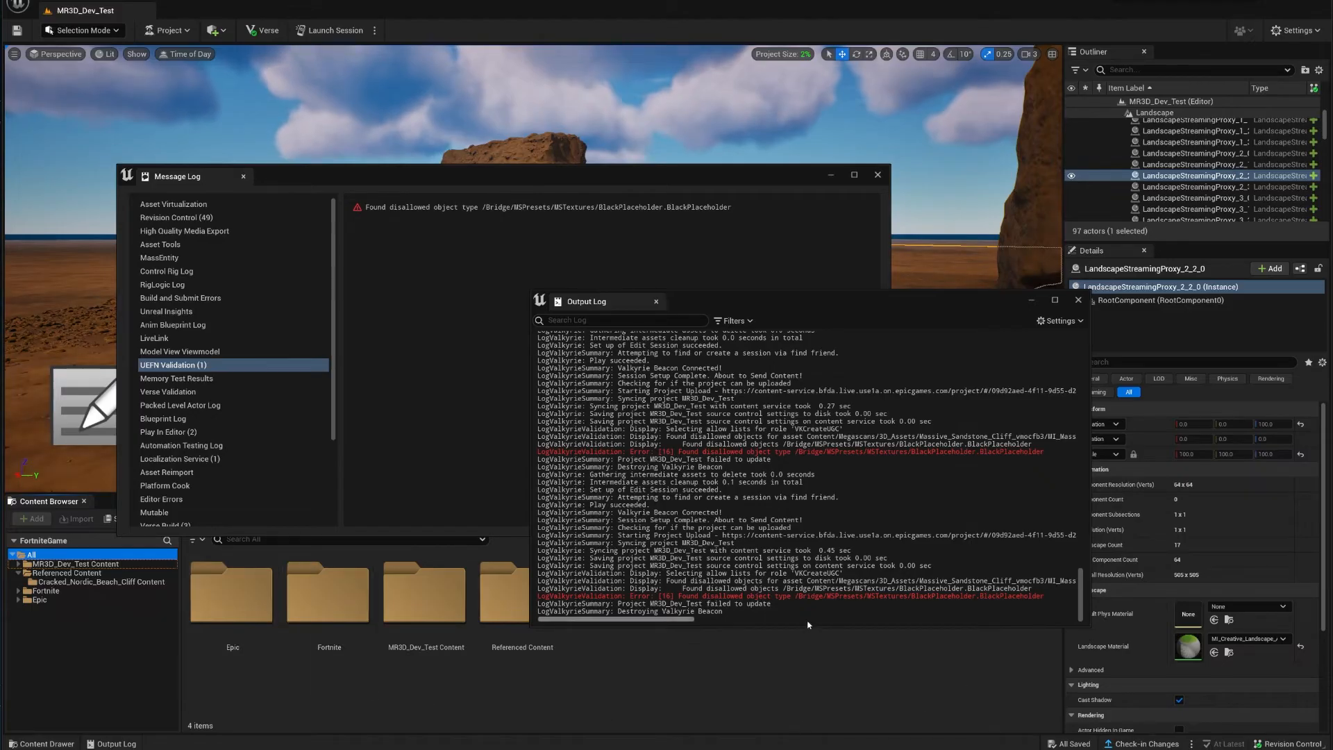
{"action": "left_click_drag", "start_coordinate": [799, 452], "coordinate": [975, 459]}
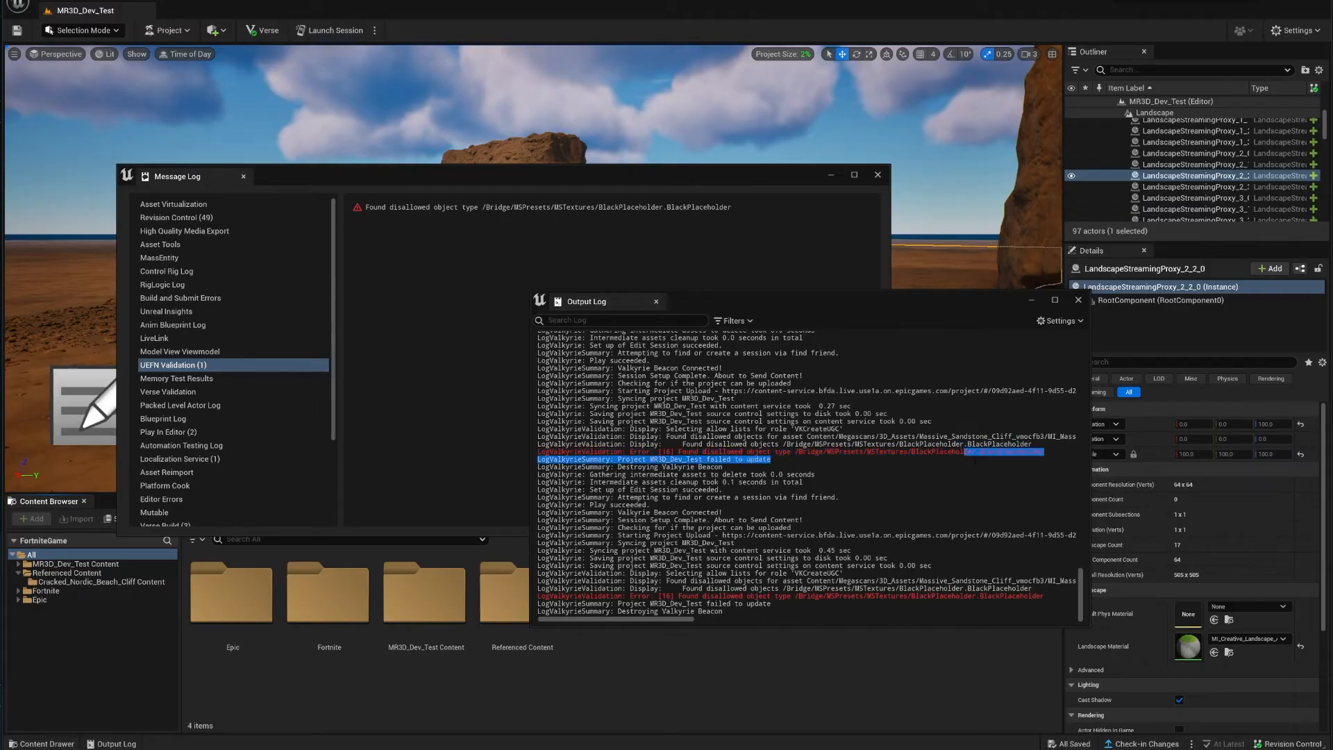
Step: Close the Output Log and validation Message Log, returning to the desert level view
{"action": "left_click", "coordinate": [1078, 299]}
{"action": "left_click", "coordinate": [877, 174]}
{"action": "right_click_drag", "start_coordinate": [784, 236], "coordinate": [844, 294]}
{"action": "key", "text": "d"}
{"action": "key", "text": "w"}
{"action": "left_click", "coordinate": [643, 197]}
{"action": "right_click_drag", "start_coordinate": [642, 198], "coordinate": [725, 177]}
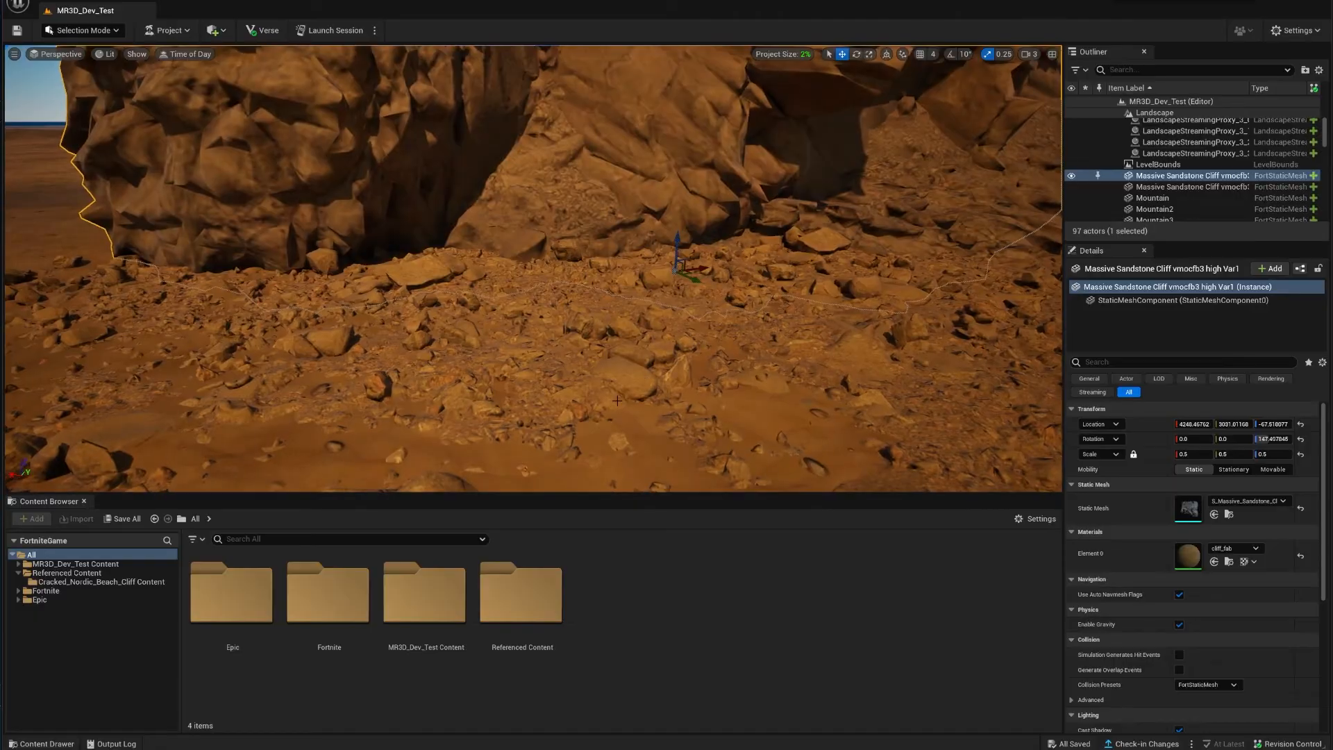
{"action": "left_click", "coordinate": [617, 401]}
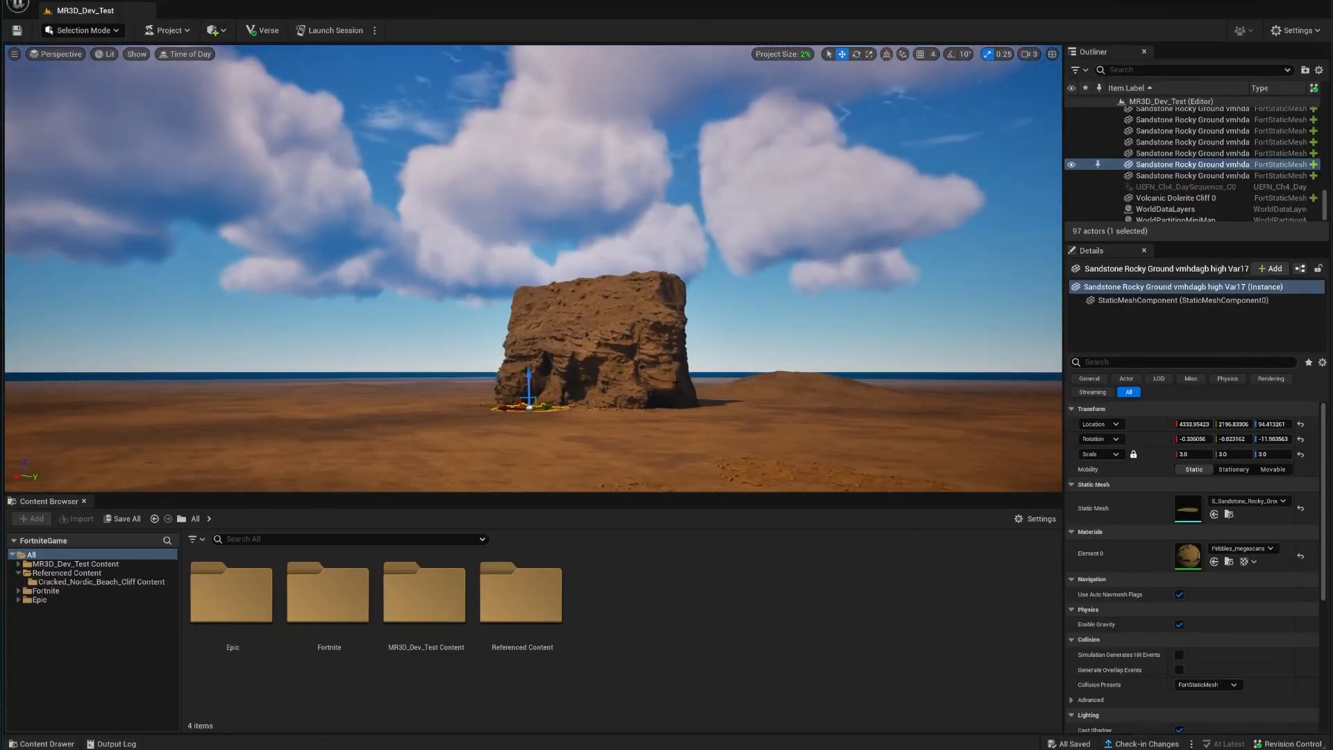
{"action": "left_click", "coordinate": [665, 382]}
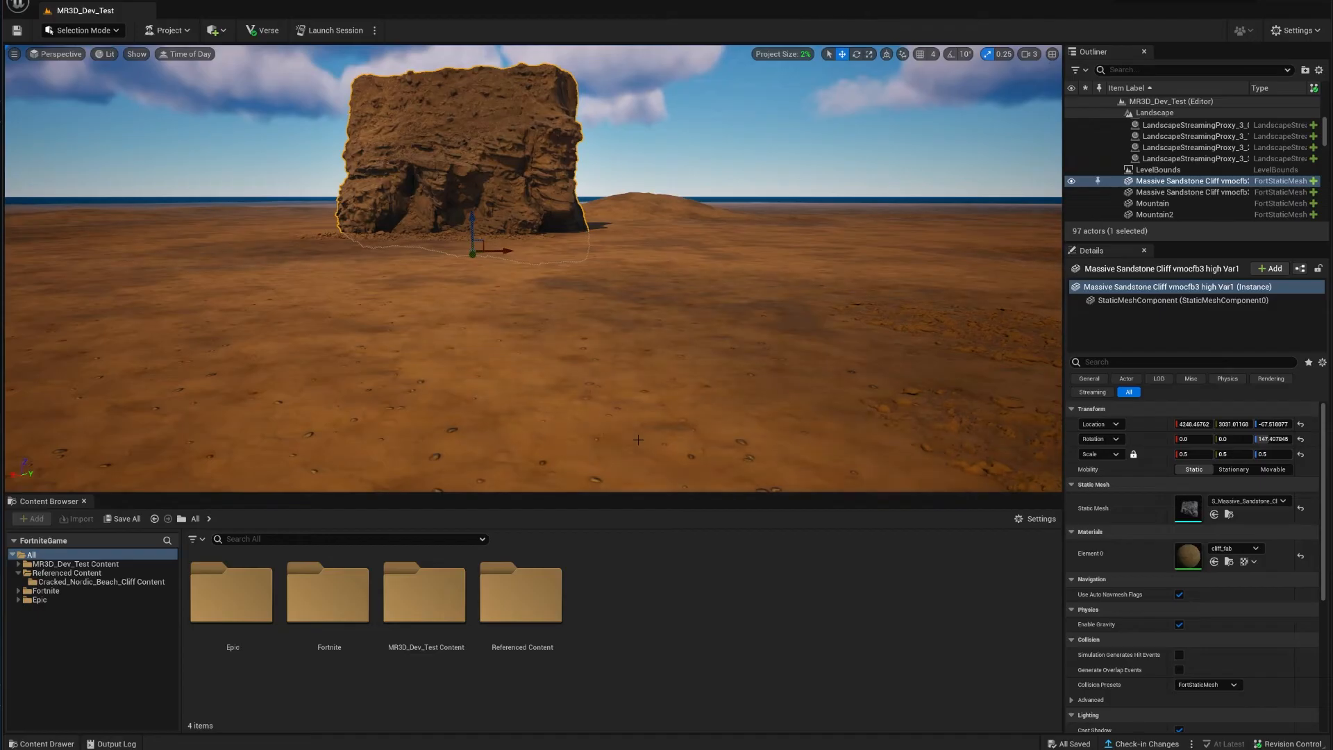
{"action": "right_click_drag", "start_coordinate": [533, 269], "coordinate": [629, 311]}
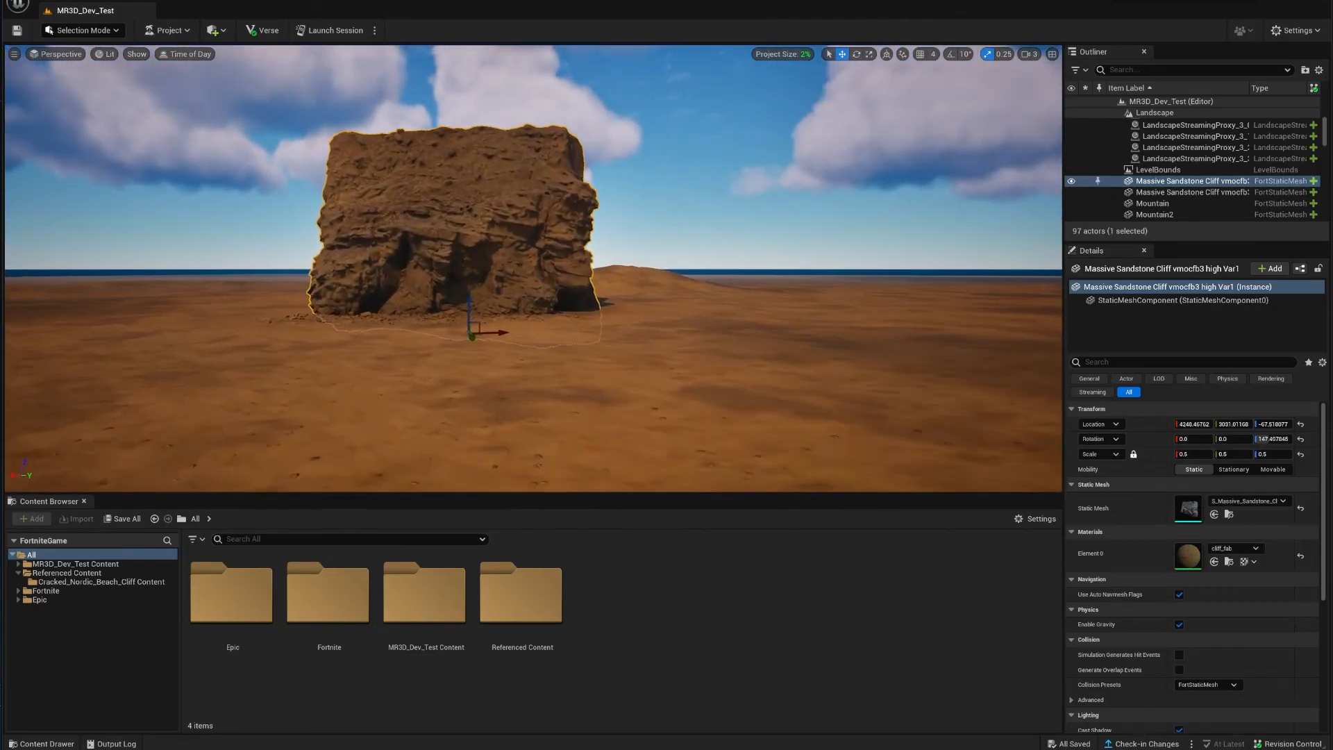
{"action": "key", "text": "w"}
{"action": "right_click_drag", "start_coordinate": [560, 398], "coordinate": [615, 338]}
{"action": "key", "text": "a"}
{"action": "left_click", "coordinate": [634, 348]}
{"action": "key", "text": "w"}
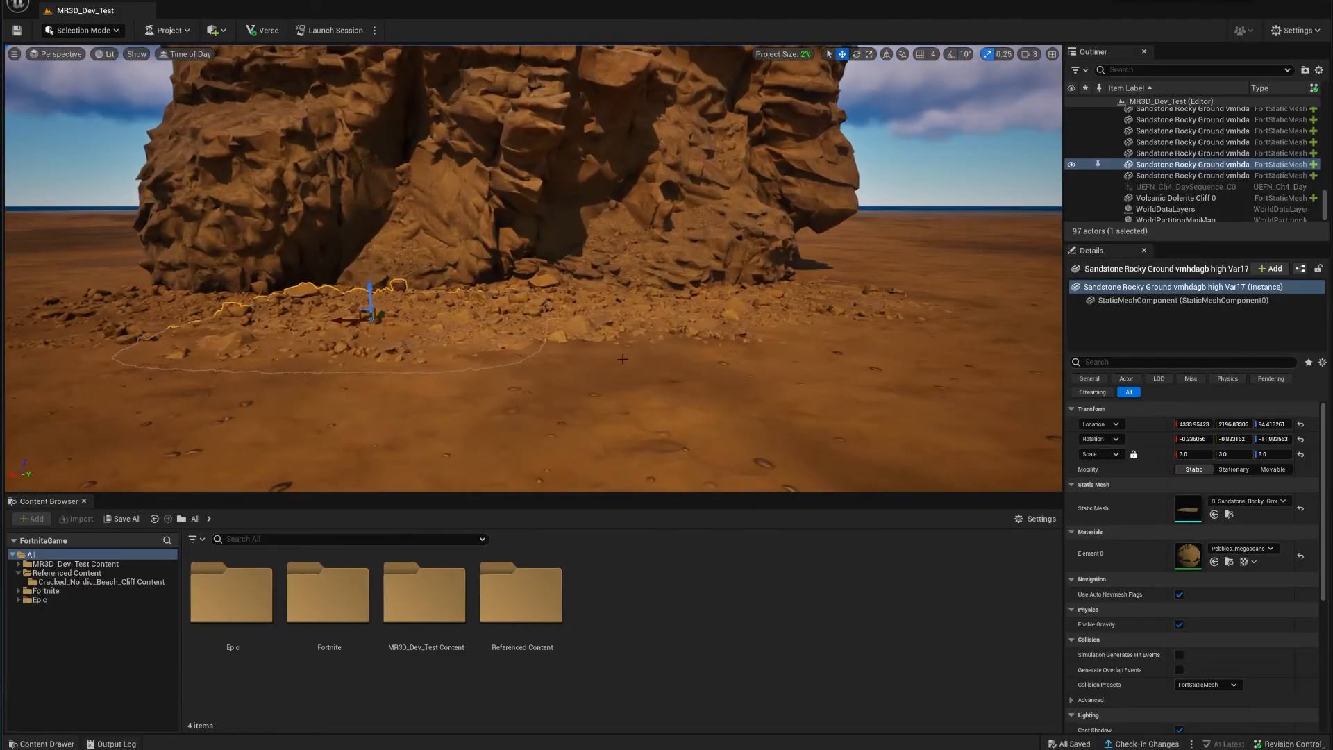
{"action": "left_click", "coordinate": [615, 338]}
{"action": "left_click", "coordinate": [613, 403]}
{"action": "key", "text": "s"}
{"action": "right_click_drag", "start_coordinate": [613, 402], "coordinate": [692, 410]}
{"action": "key", "text": "w"}
{"action": "key", "text": "w"}
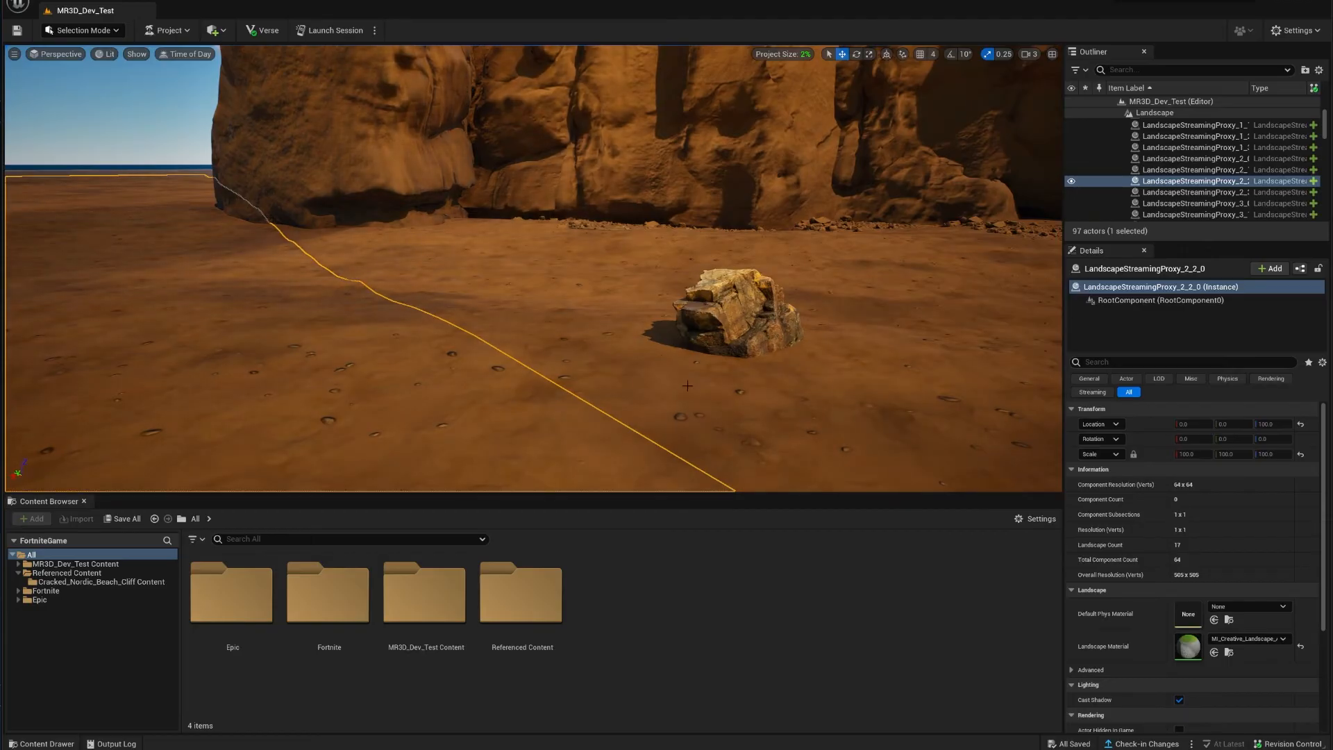
{"action": "right_click_drag", "start_coordinate": [691, 422], "coordinate": [688, 409]}
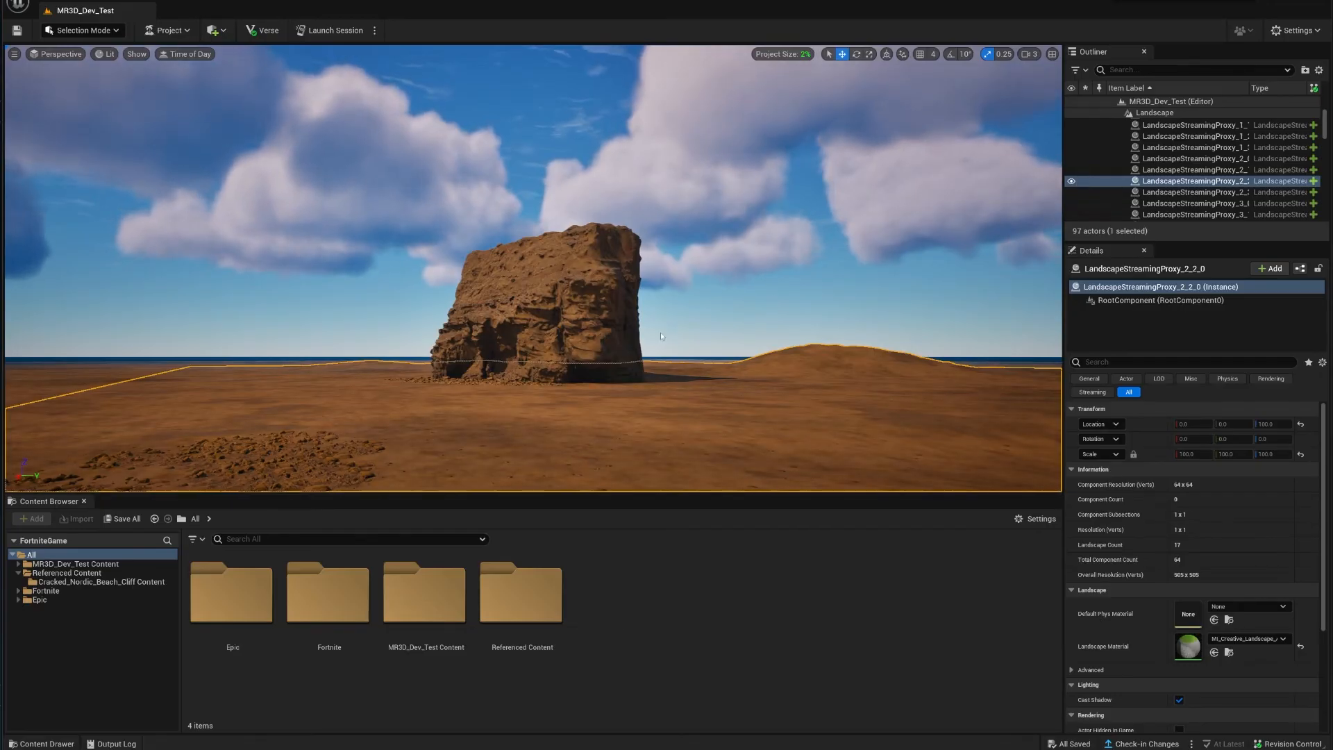
{"action": "right_click_drag", "start_coordinate": [726, 336], "coordinate": [631, 382]}
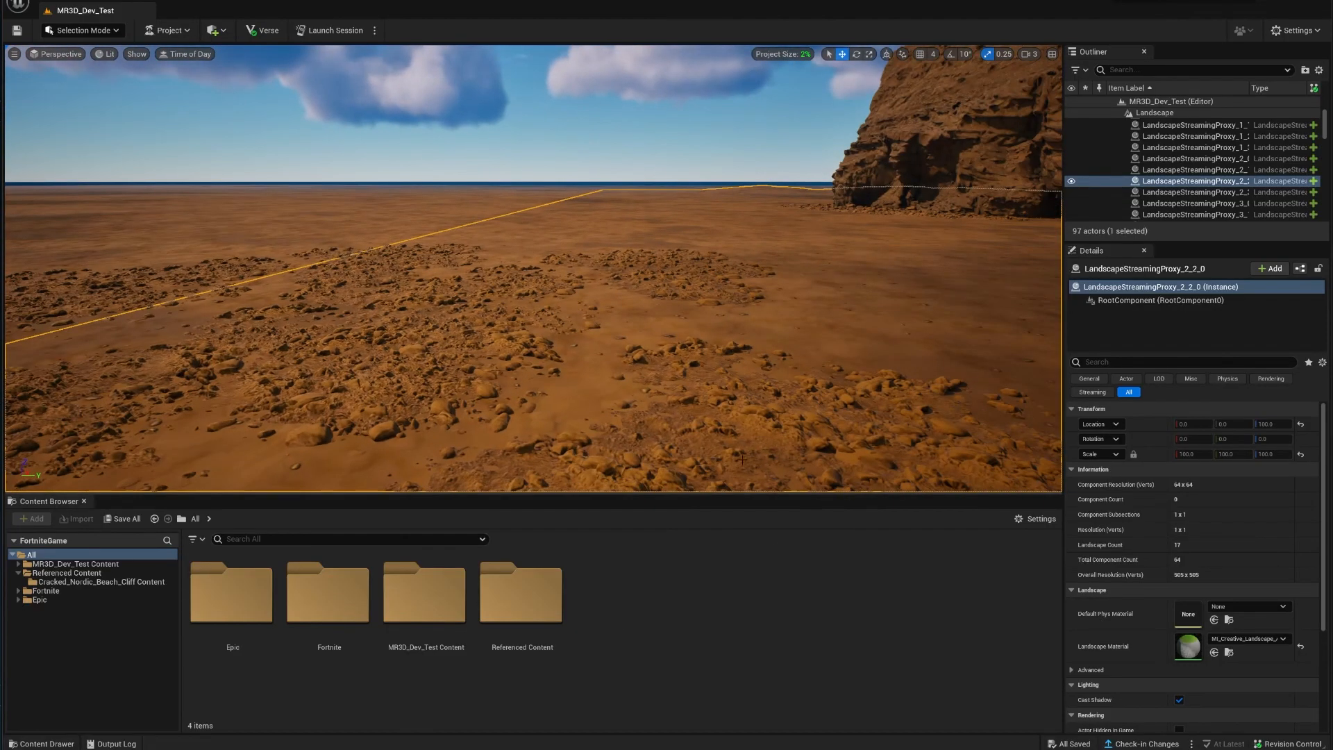
{"action": "right_click_drag", "start_coordinate": [741, 458], "coordinate": [827, 368]}
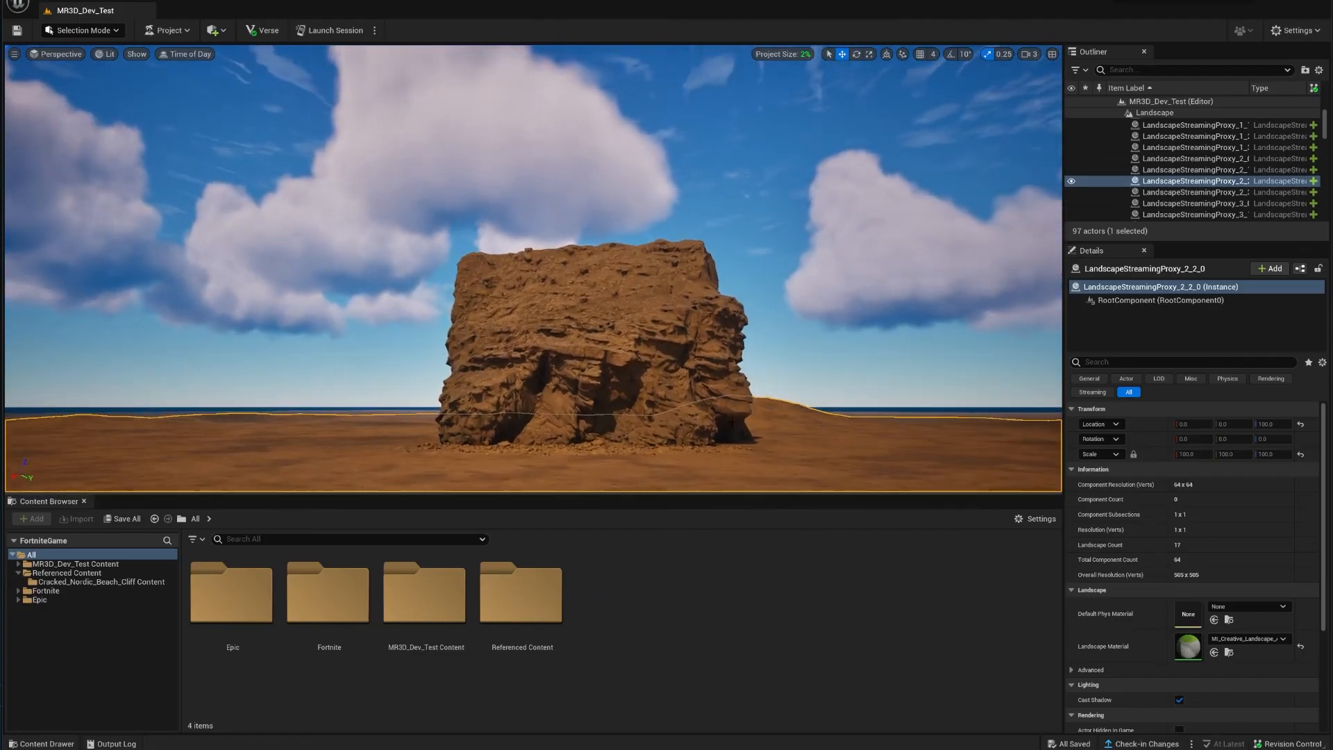
{"action": "mouse_move", "coordinate": [738, 458]}
{"action": "right_mouse_down"}
{"action": "mouse_move", "coordinate": [704, 444]}
{"action": "mouse_move", "coordinate": [725, 457]}
{"action": "right_mouse_up"}
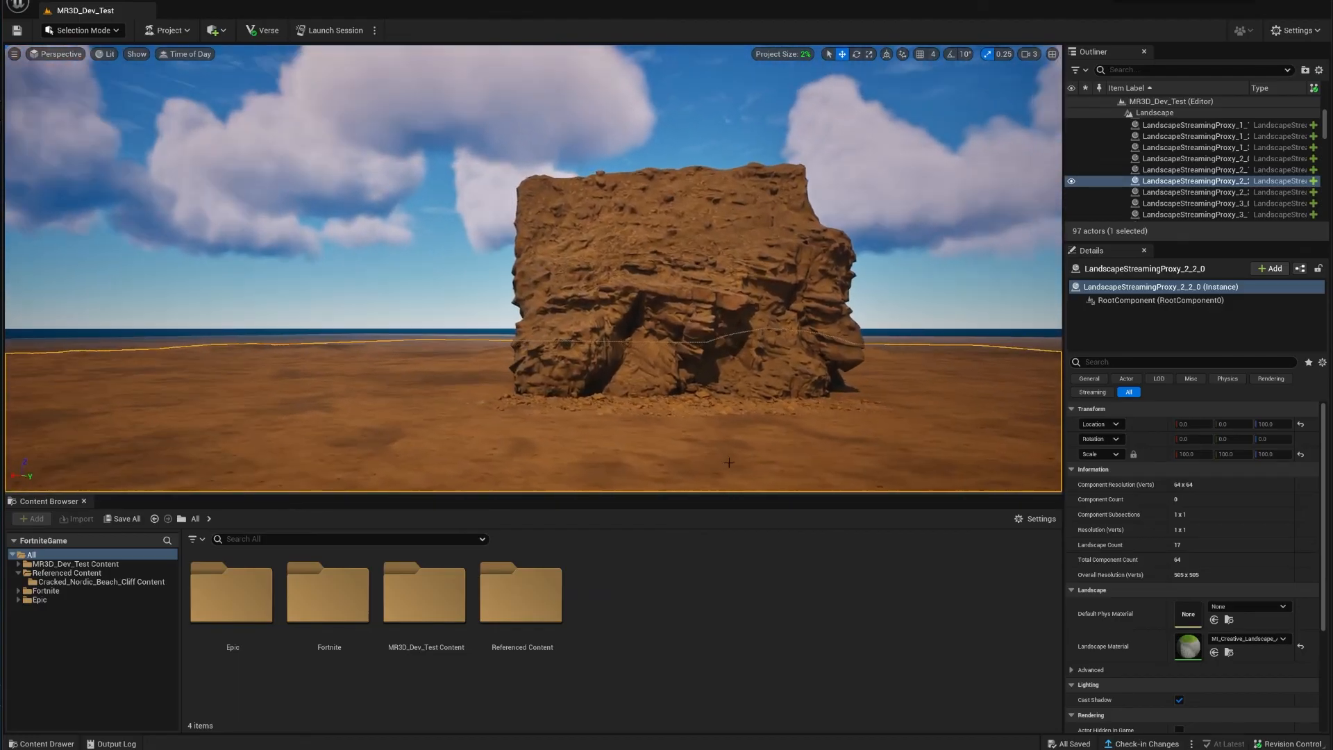
{"action": "key", "text": "Escape"}
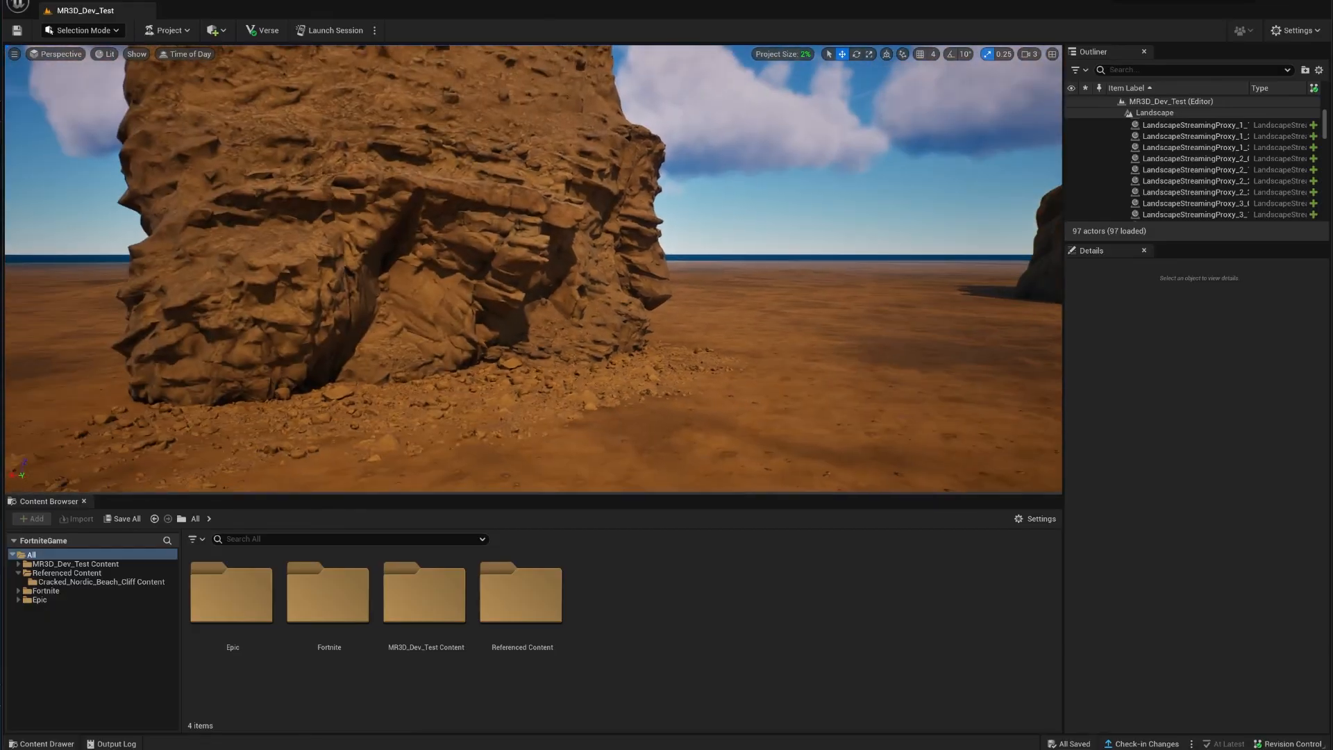
{"action": "right_click_drag", "start_coordinate": [533, 278], "coordinate": [767, 289]}
Step: Select the 11 Pebbles_Sty objects and look down at the sand between the cliffs
{"action": "left_click", "coordinate": [791, 336]}
{"action": "right_click_drag", "start_coordinate": [791, 337], "coordinate": [687, 348]}
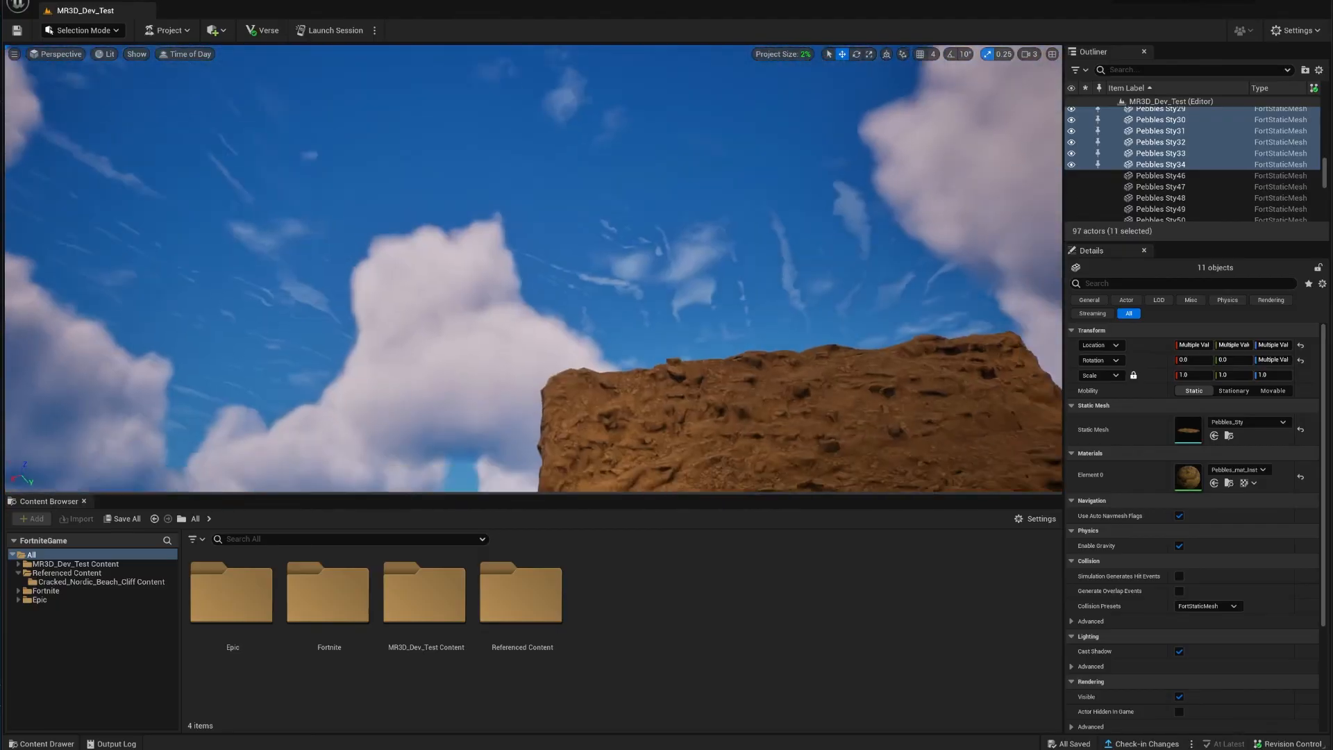
{"action": "right_click_drag", "start_coordinate": [533, 271], "coordinate": [489, 217]}
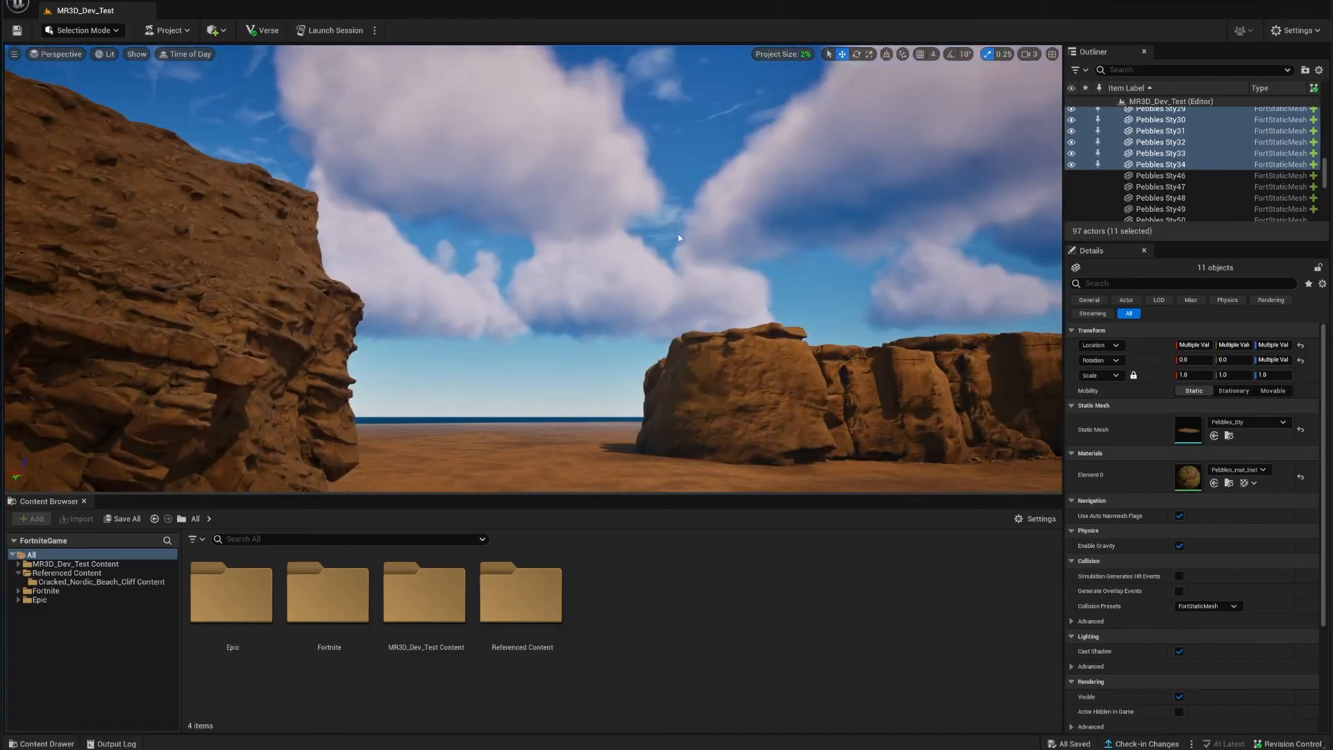
{"action": "right_click_drag", "start_coordinate": [689, 281], "coordinate": [679, 364]}
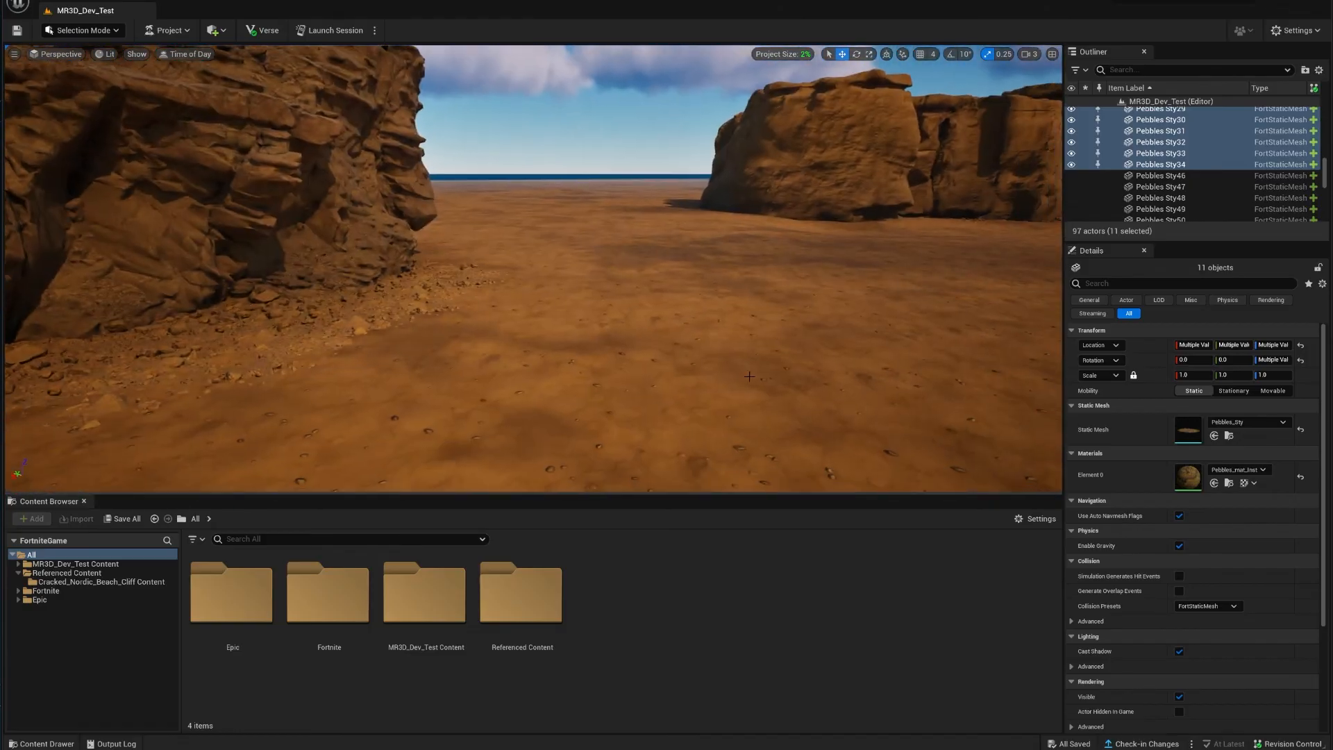